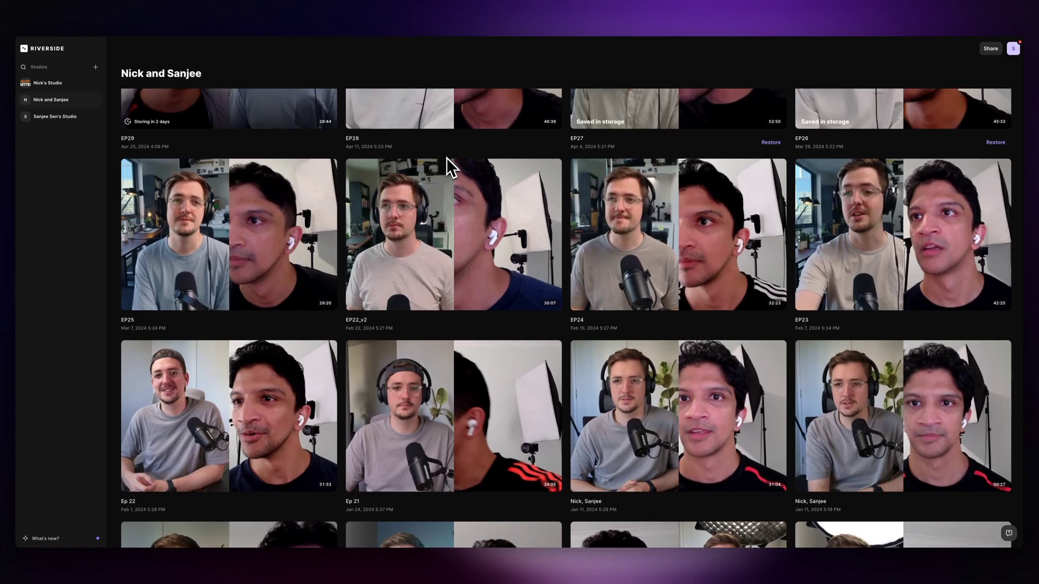
Scroll down the dashboard's Projects grid to review recent projects and their counts.
scroll(448, 167, "down", 1)
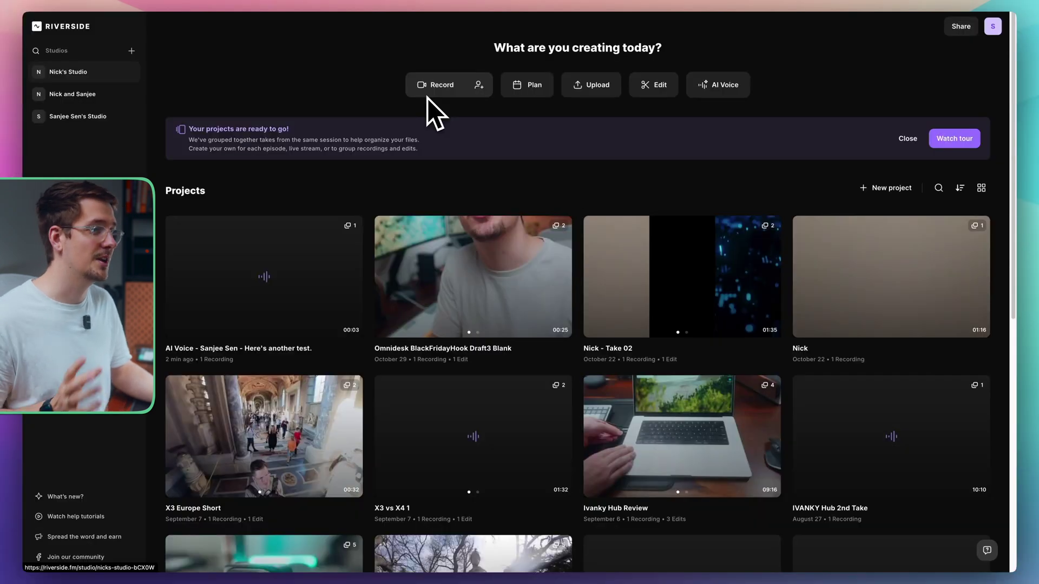
left_click(480, 87)
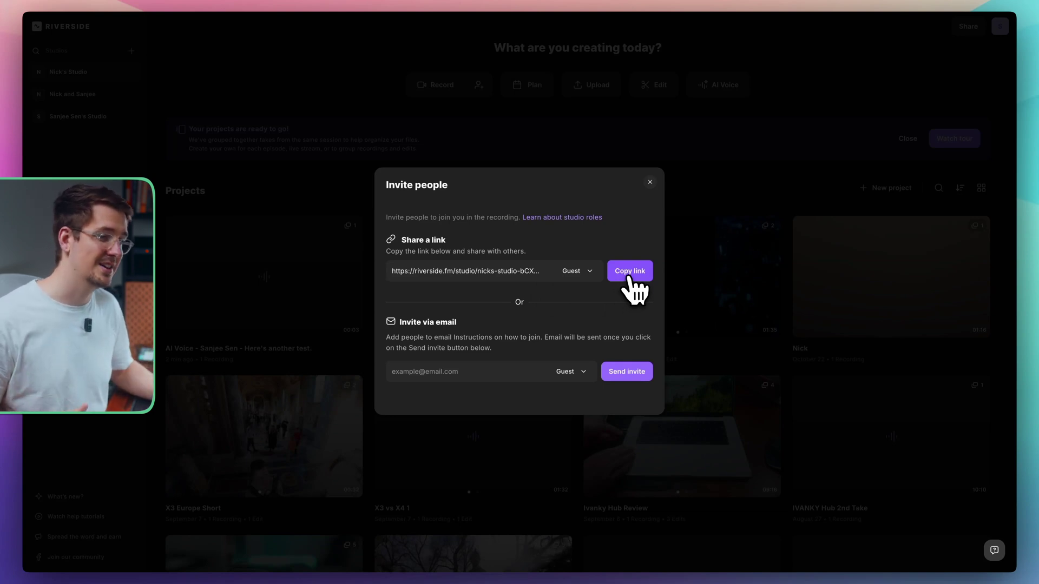
left_click(587, 271)
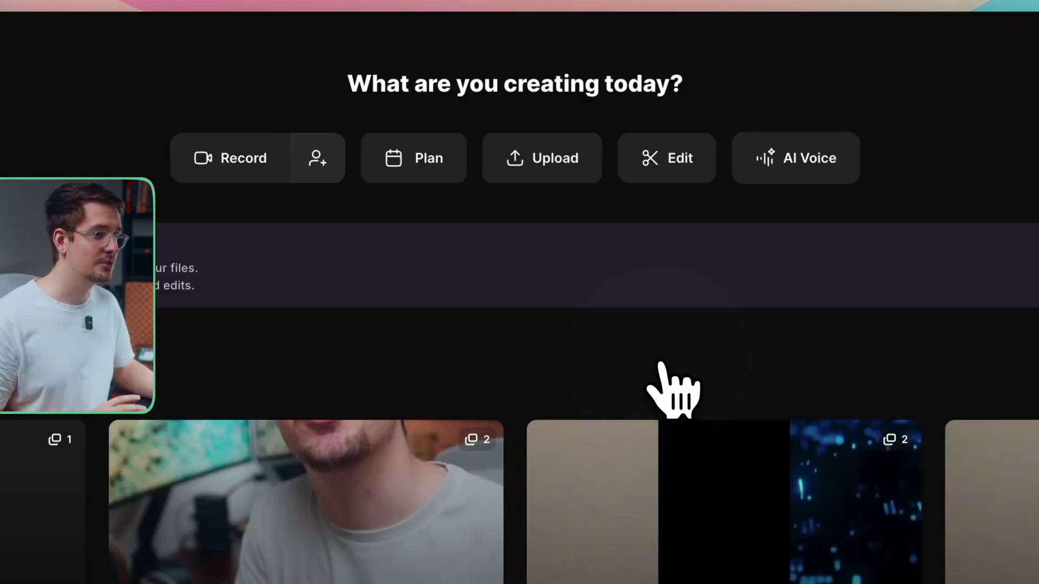
Open the session-planning form from the Plan menu and select the Session name field.
left_click(417, 157)
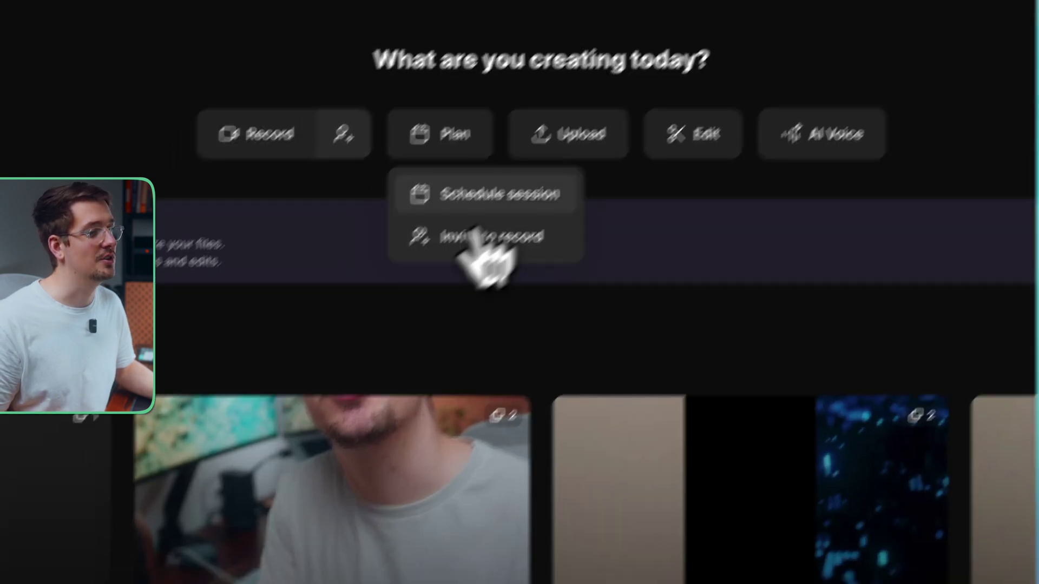
left_click(452, 260)
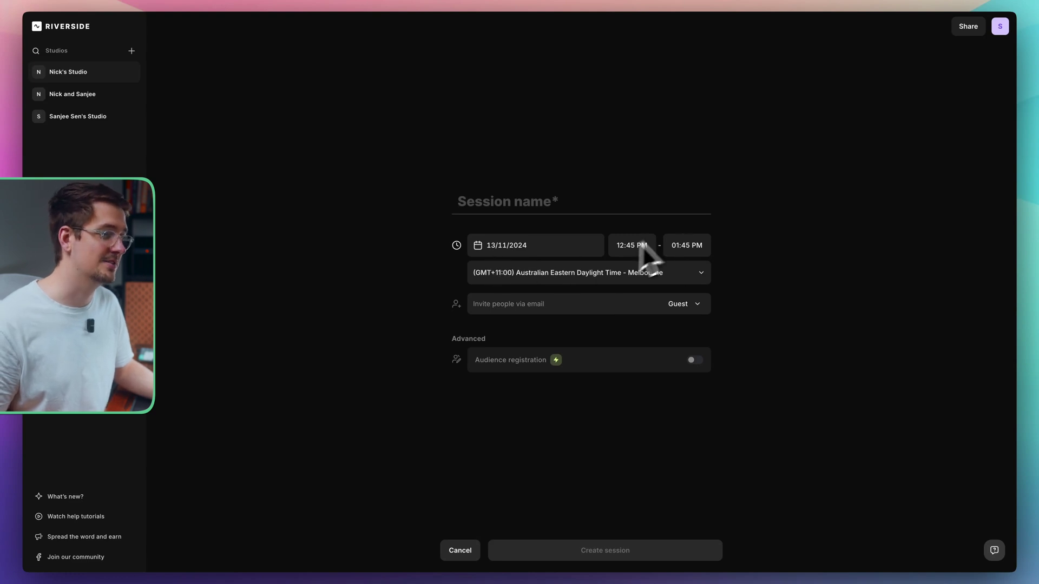
left_click(591, 198)
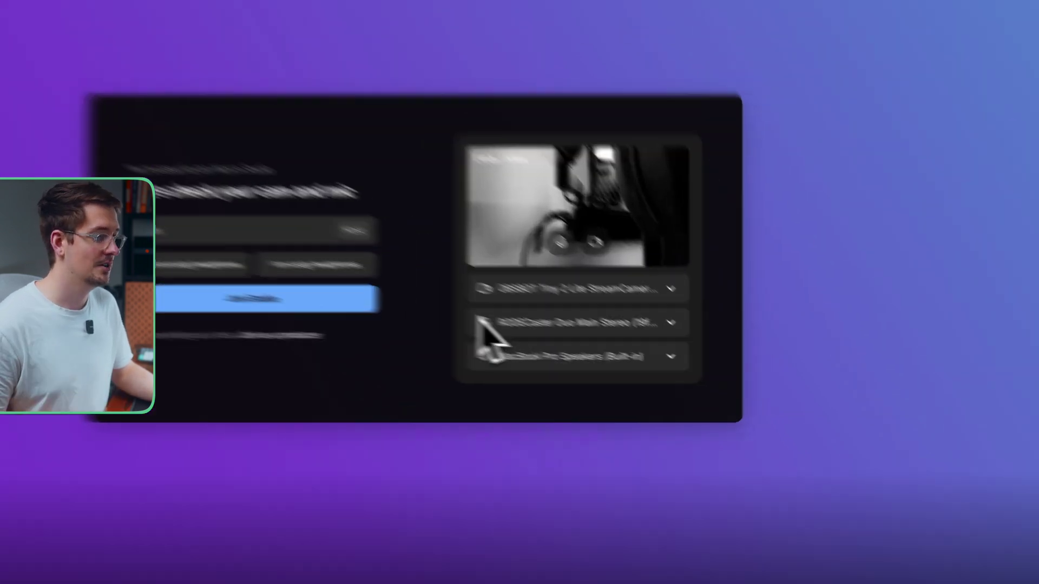
Use FaceTime HD Camera, RODECaster Duo mic and SOUNDPEATS Air4 Pro output, confirm headphones, and join.
left_click(657, 323)
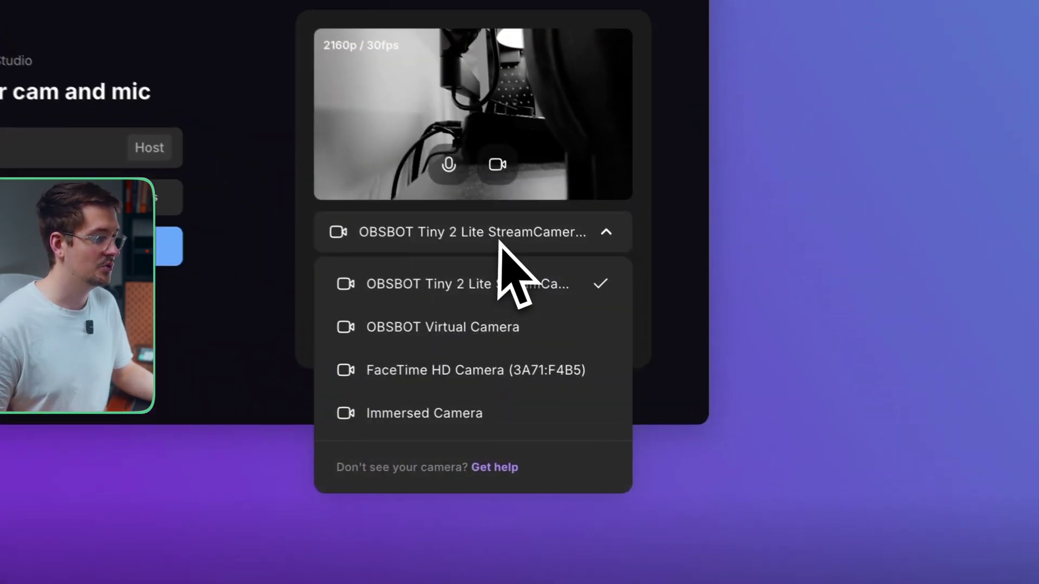
left_click(608, 395)
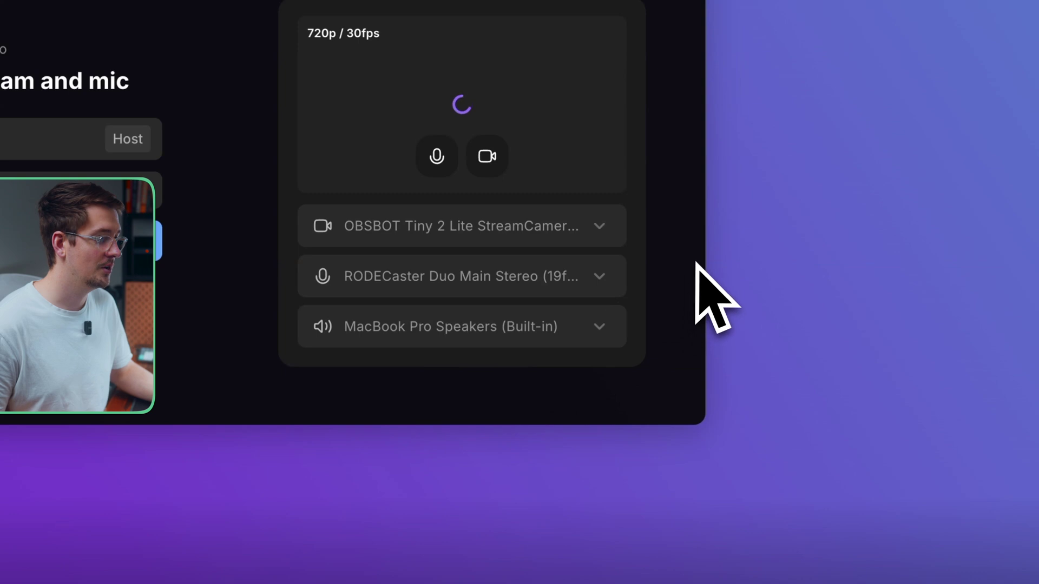
left_click(541, 277)
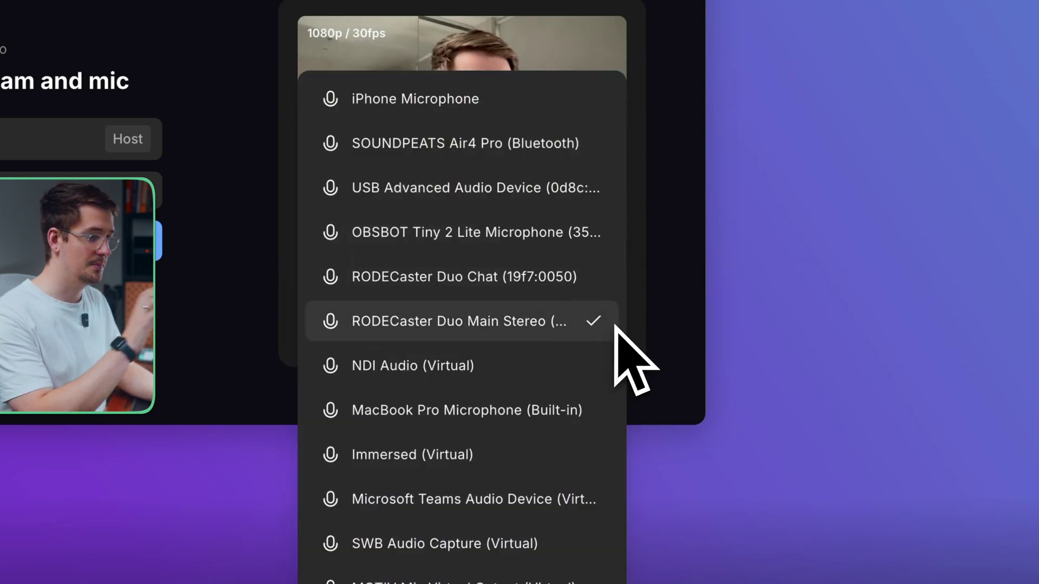
left_click(710, 270)
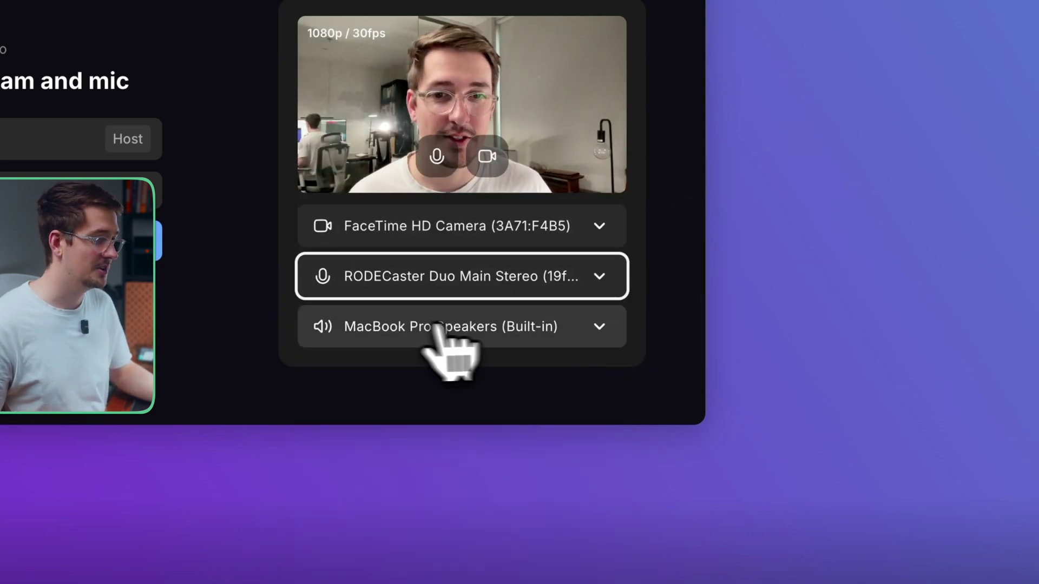
left_click(351, 333)
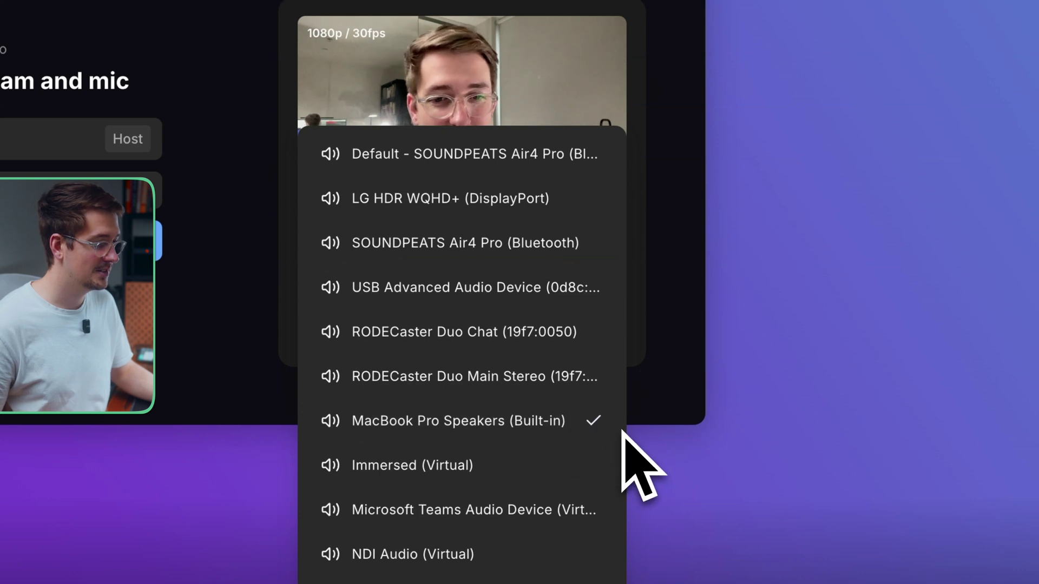
left_click(766, 265)
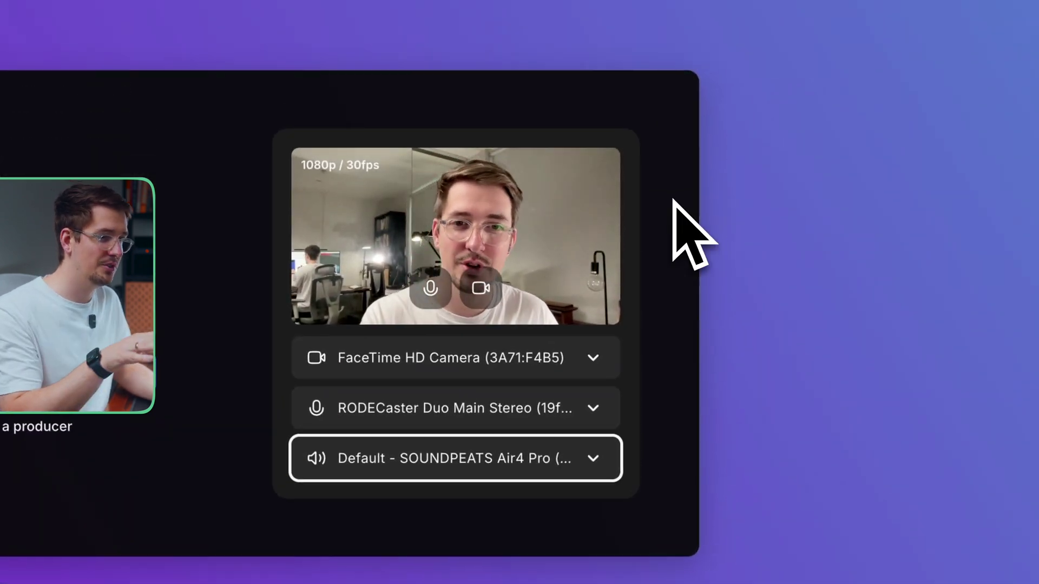
left_click(664, 200)
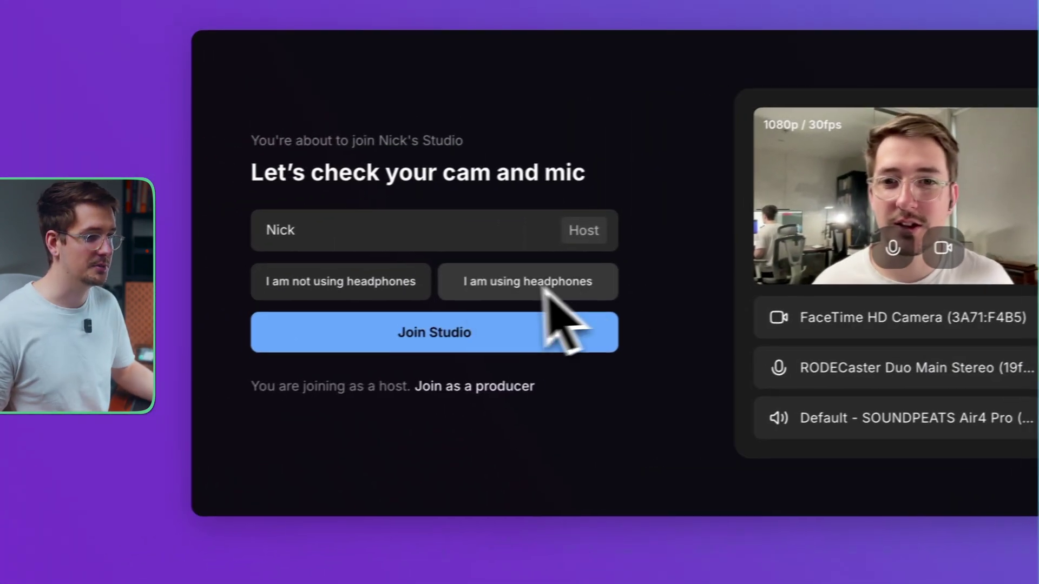
left_click(59, 325)
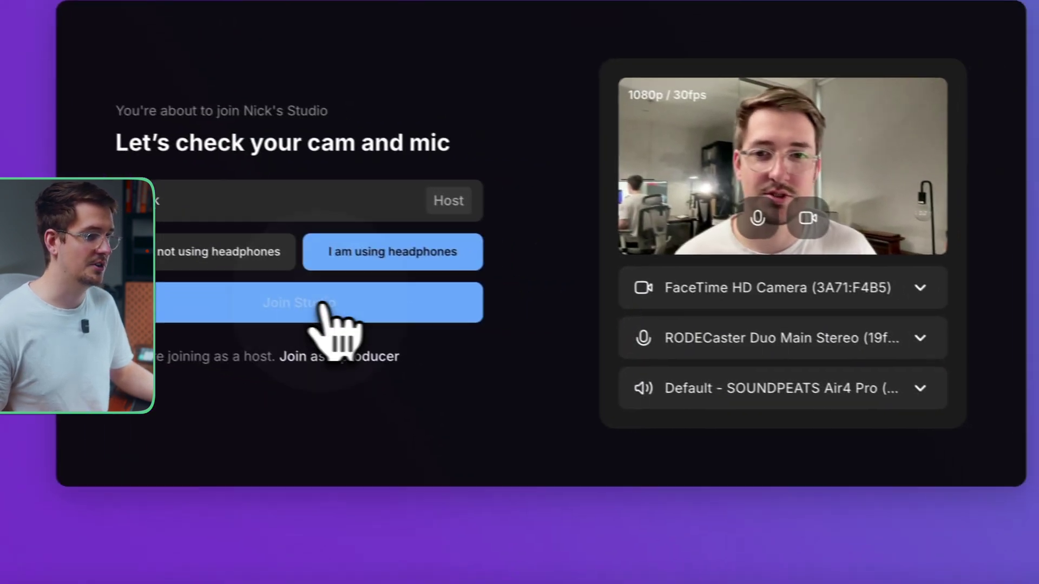
left_click(452, 333)
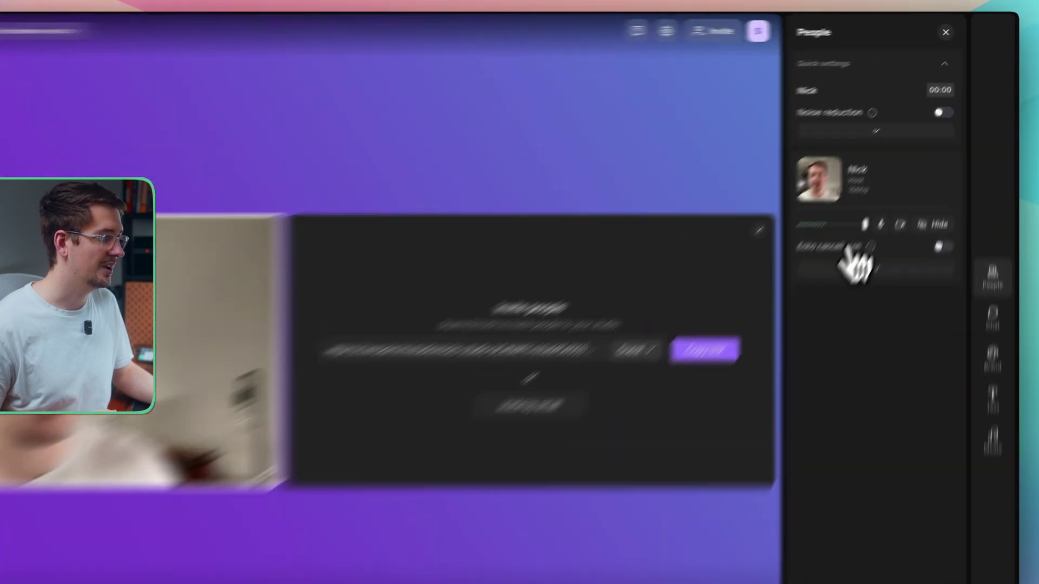
mouse_move(898, 202)
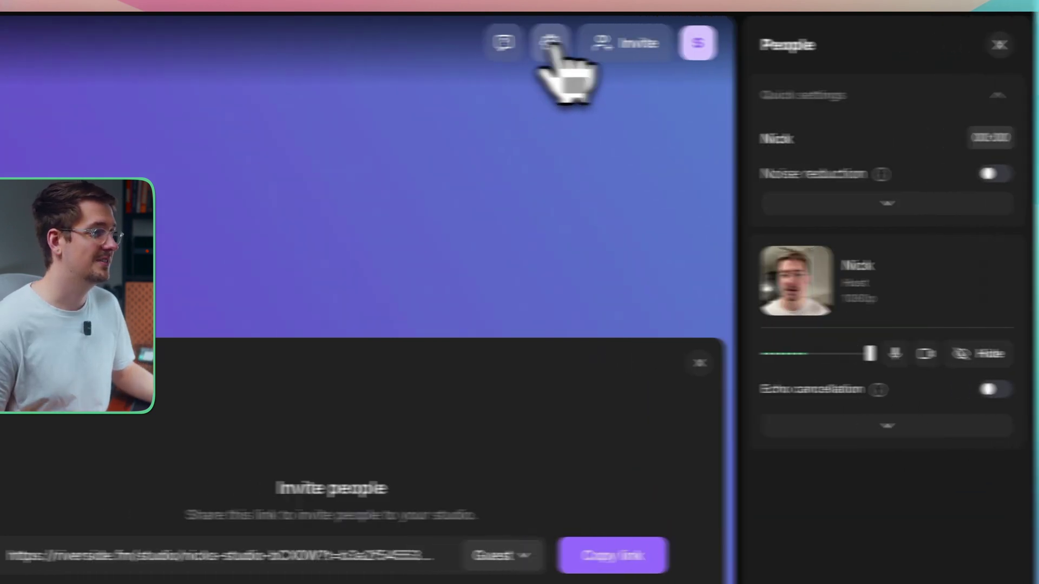
In the Recording settings, set Advanced video recording to Up to 1080p, then close Settings.
left_click(460, 43)
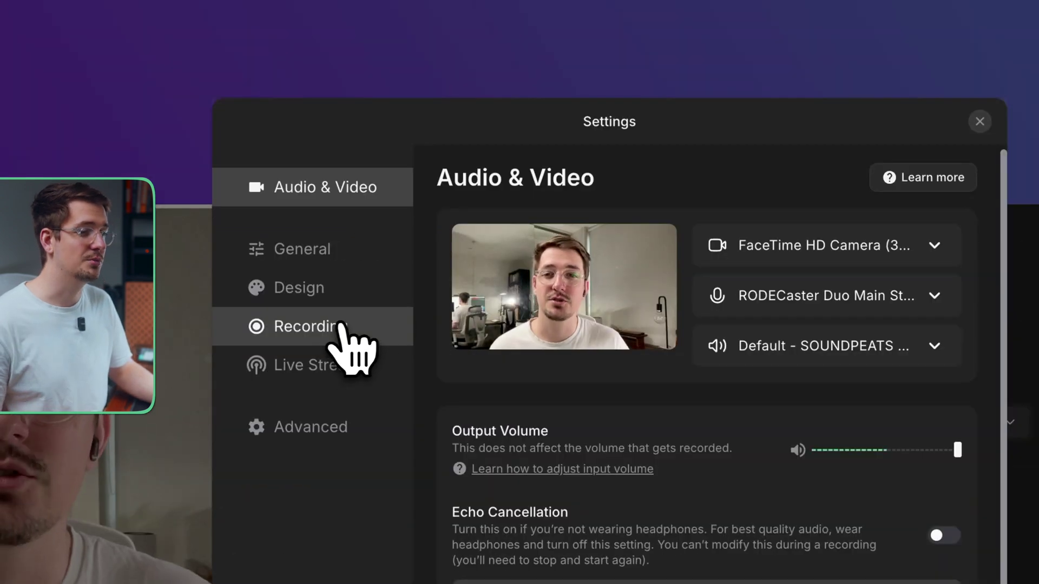
left_click(59, 463)
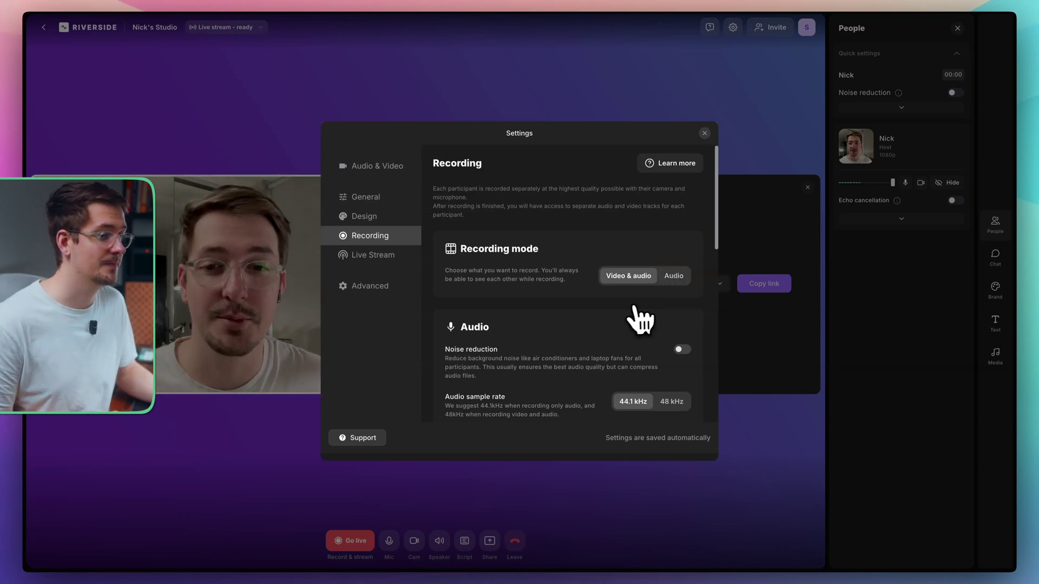
scroll(640, 319, "down", 4)
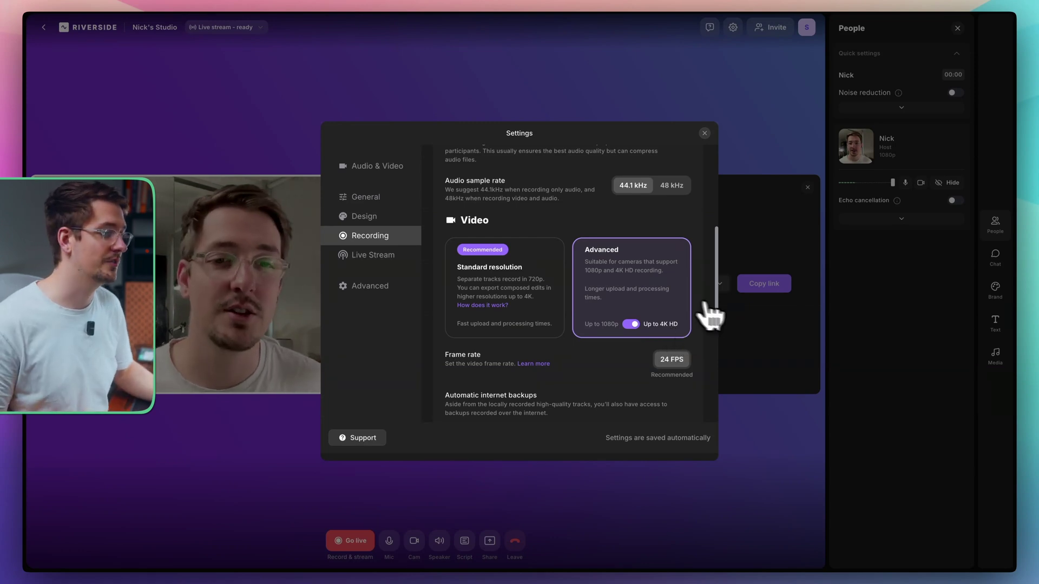
left_click(631, 323)
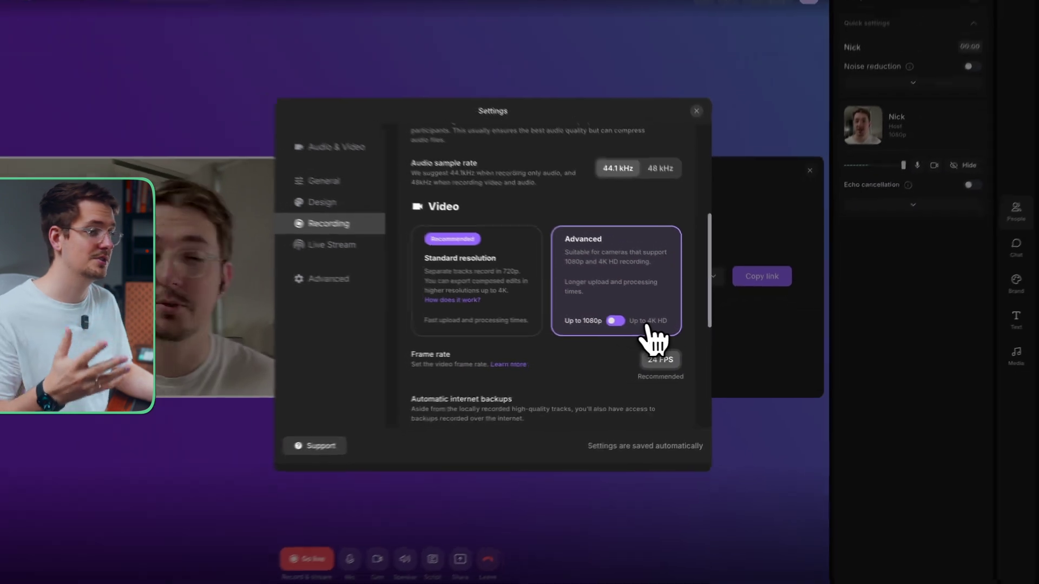
scroll(536, 308, "down", 5)
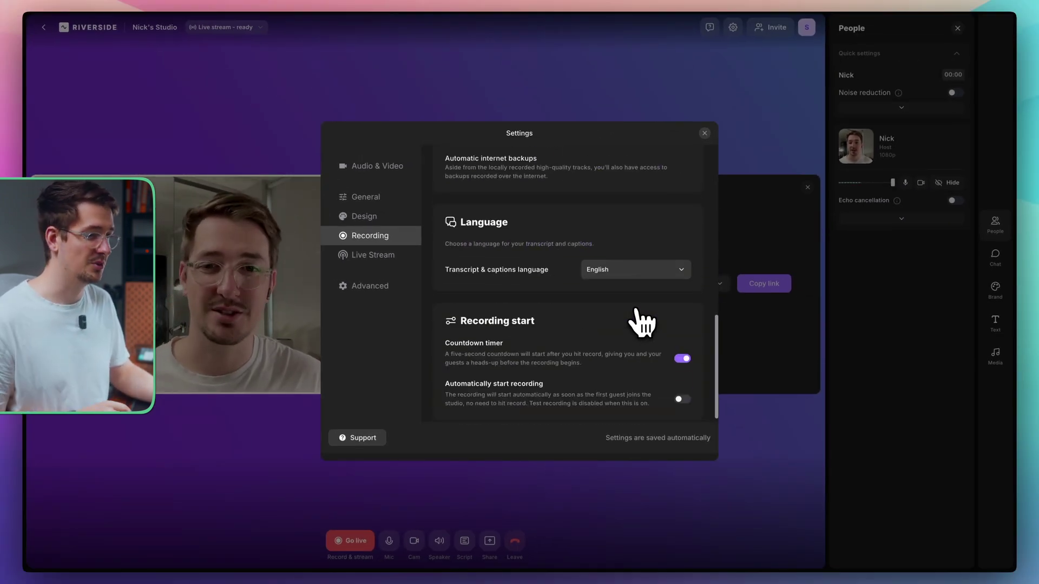
scroll(654, 293, "up", 5)
left_click(704, 133)
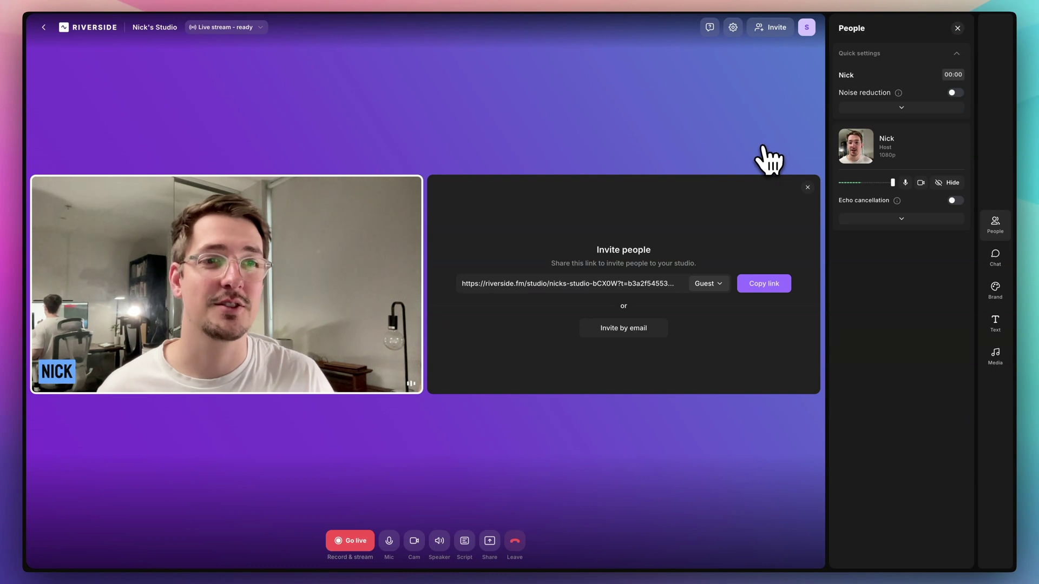
In the Brand panel, try the Riverside, Peppermint and Dazzle themes, then return to Sugarplum.
left_click(995, 289)
left_click(910, 137)
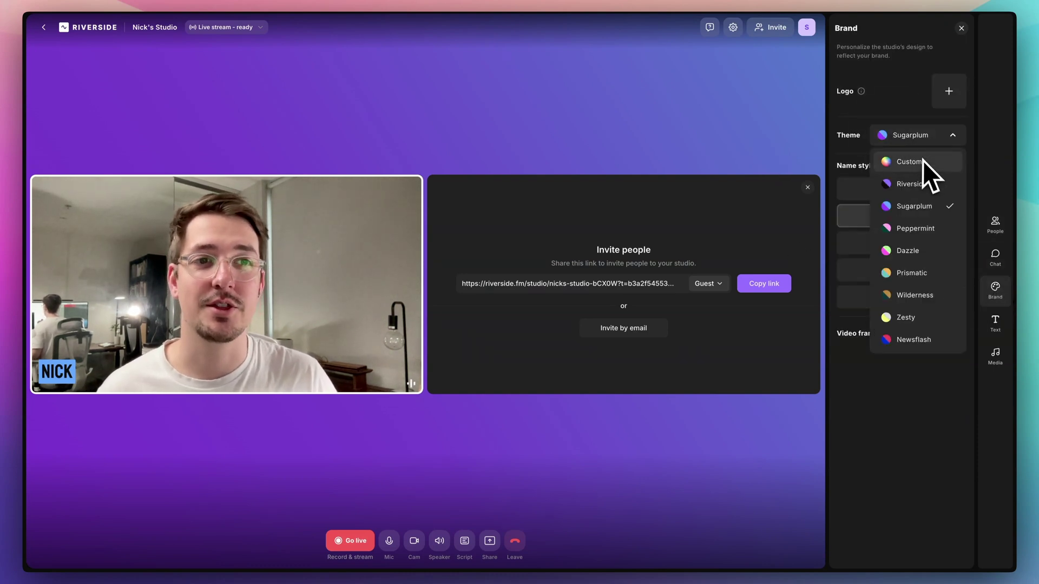
left_click(930, 181)
left_click(935, 141)
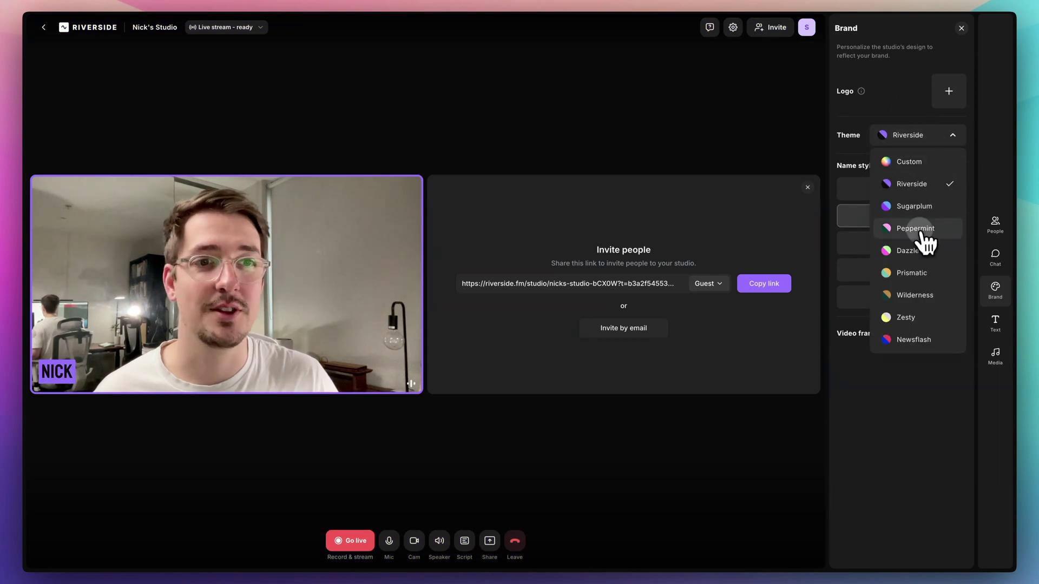
left_click(920, 228)
left_click(916, 138)
left_click(920, 250)
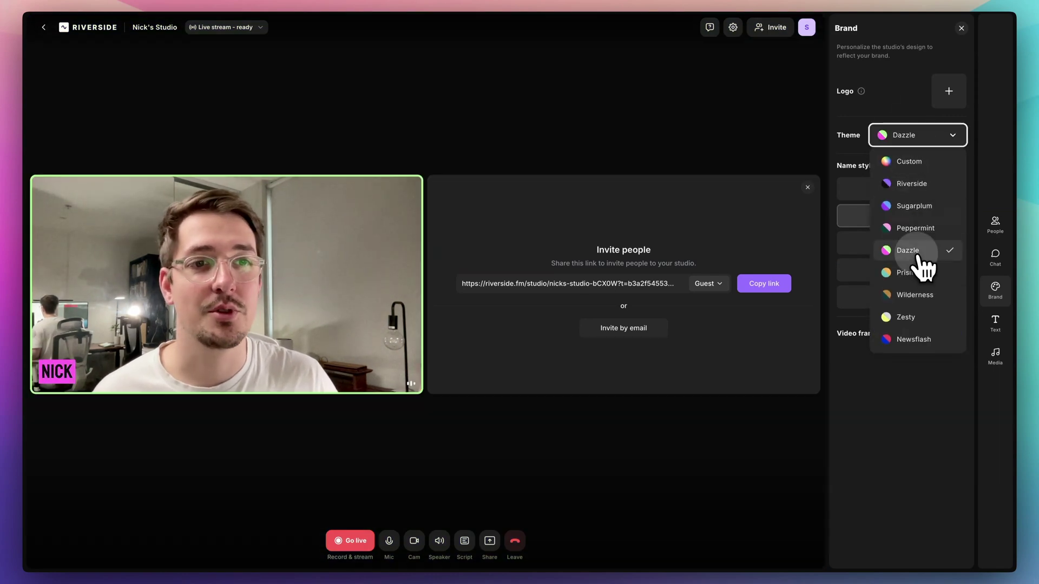
left_click(926, 135)
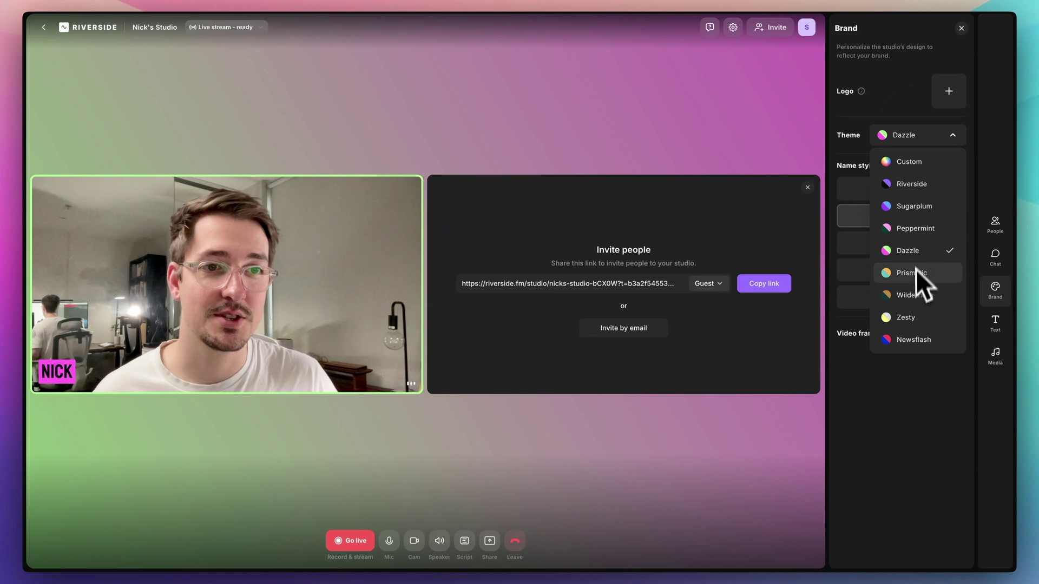
left_click(926, 207)
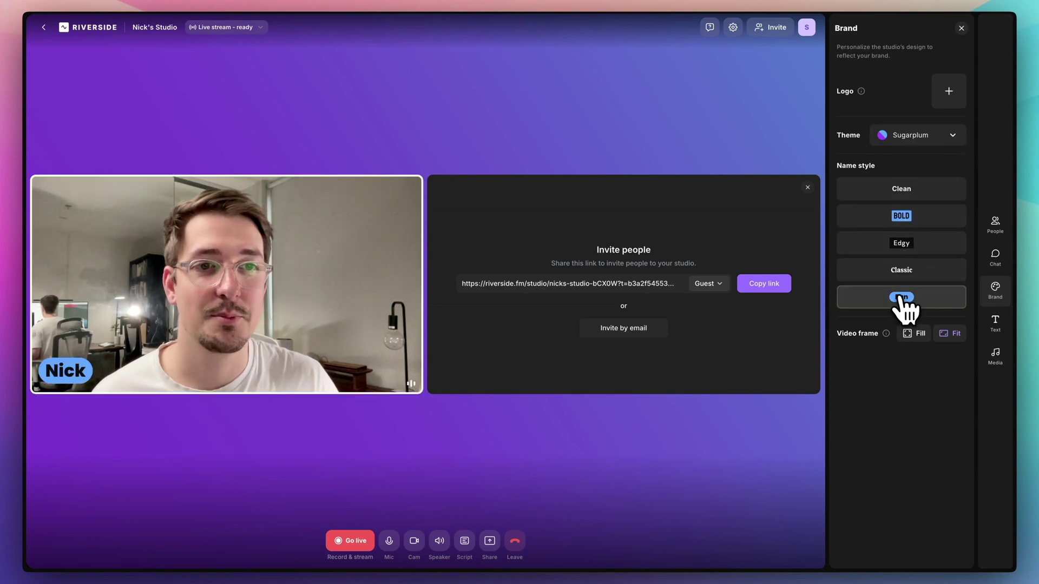
Keep the Bold name style and toggle the video frame to Fill and back to Fit.
left_click(926, 218)
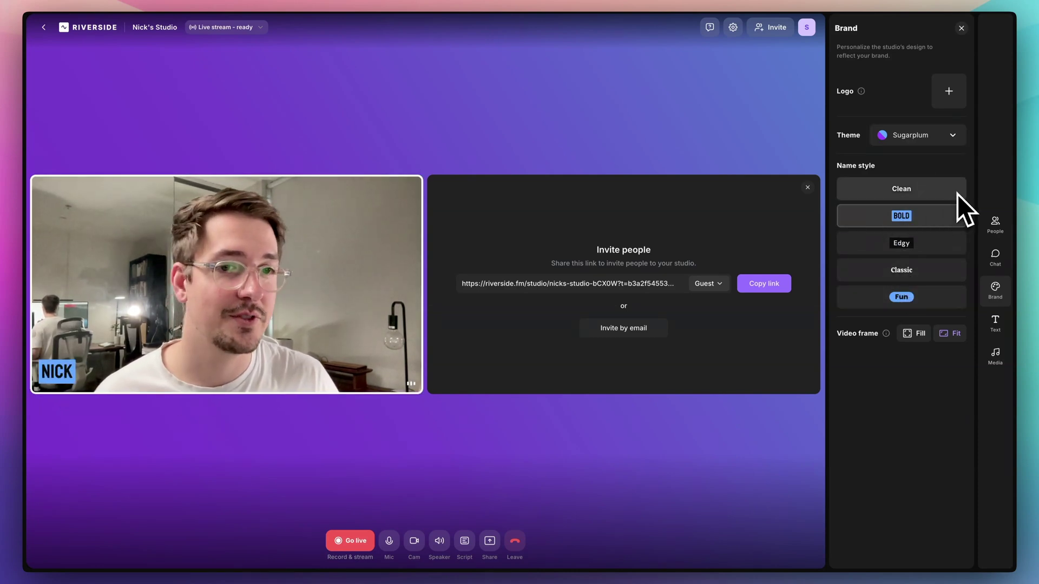
left_click(948, 333)
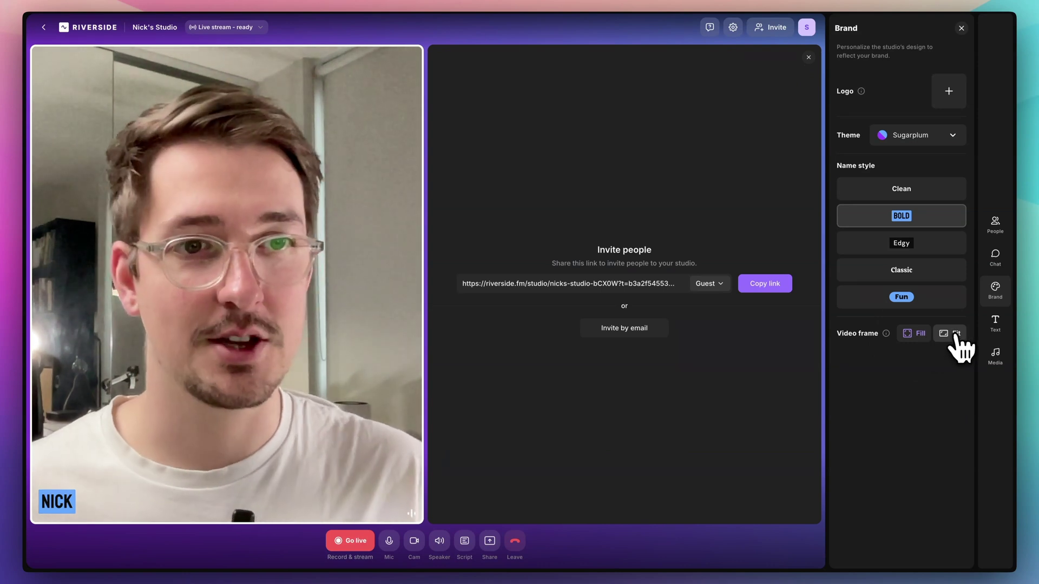
left_click(956, 334)
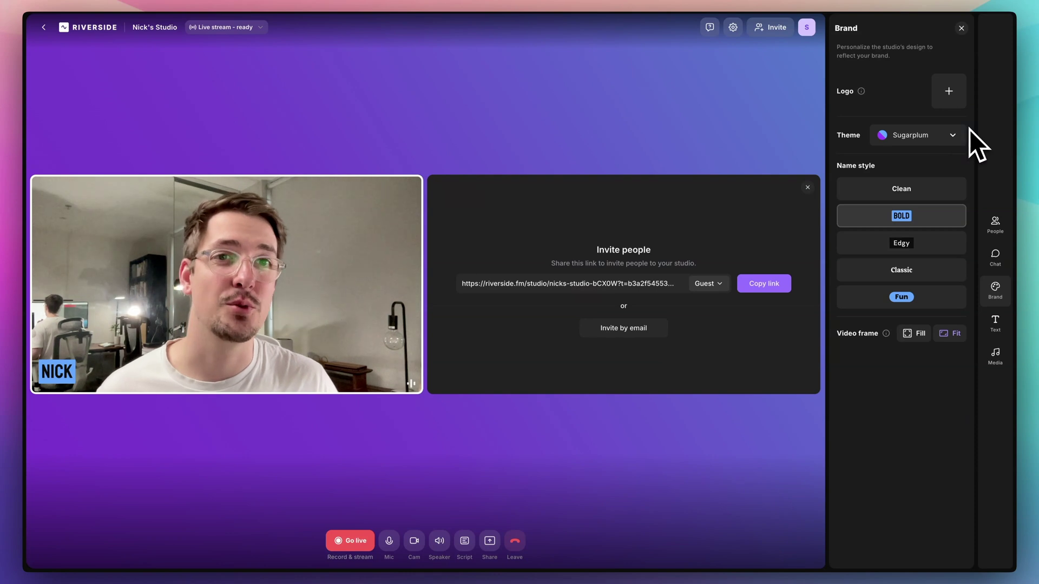
Set the NICK'S STUDIO lower third's timer to Off in the Text panel and show it on stage.
left_click(998, 325)
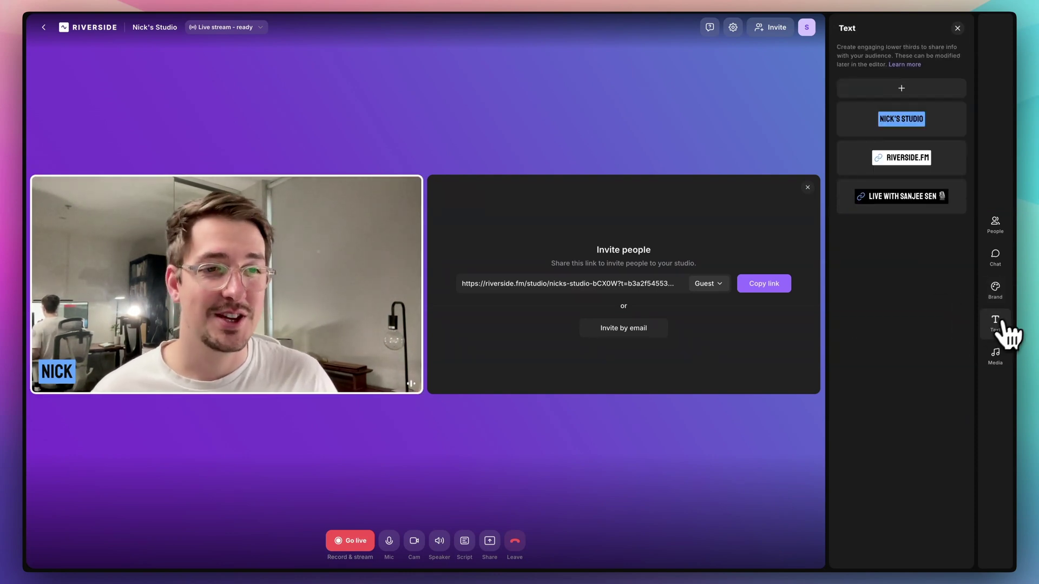
mouse_move(915, 131)
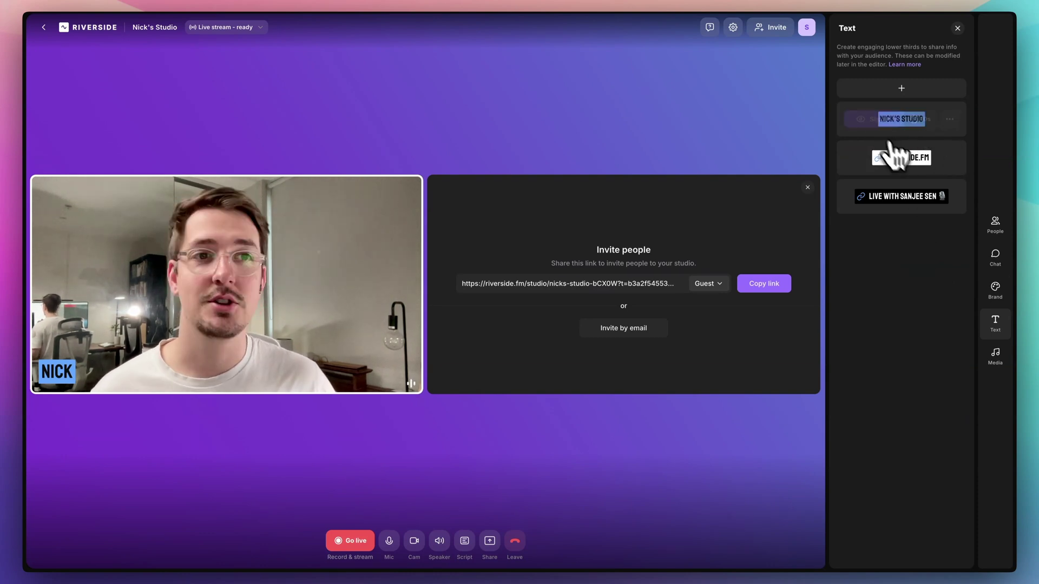
left_click(927, 121)
left_click(926, 124)
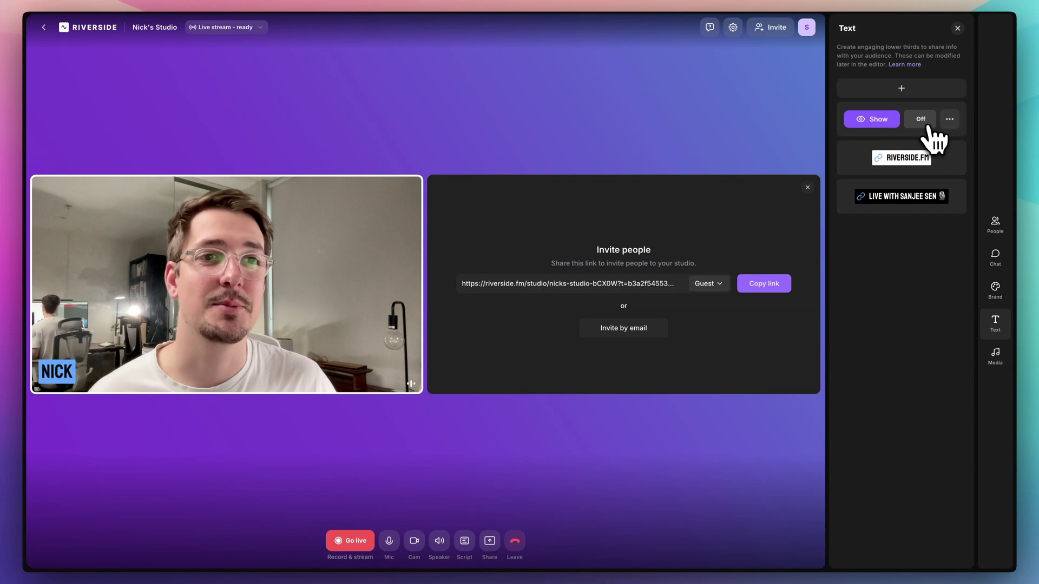
left_click(872, 120)
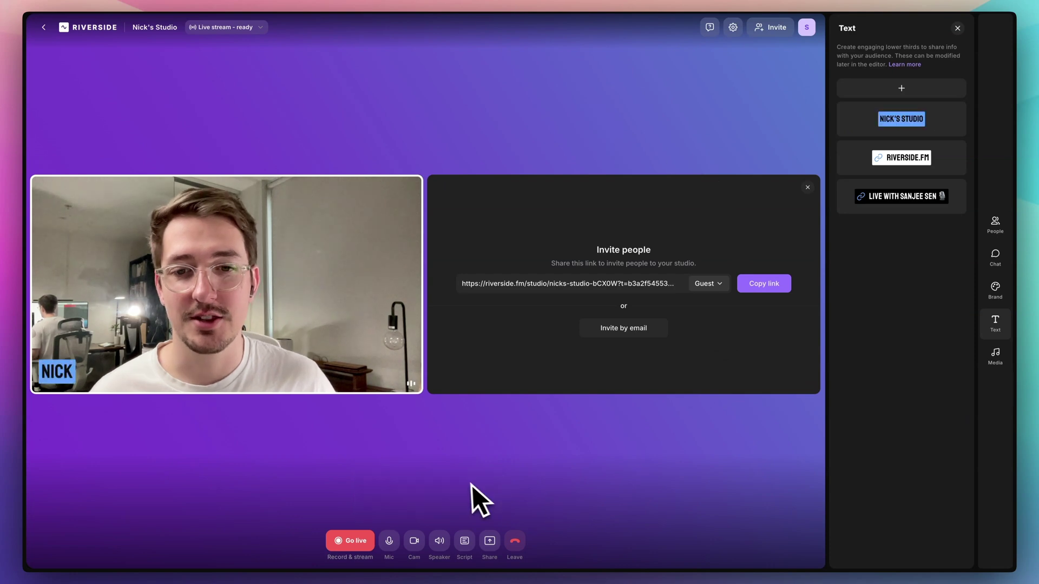
Browse the Media sound library, then switch the sidebar to the Chat panel.
left_click(996, 357)
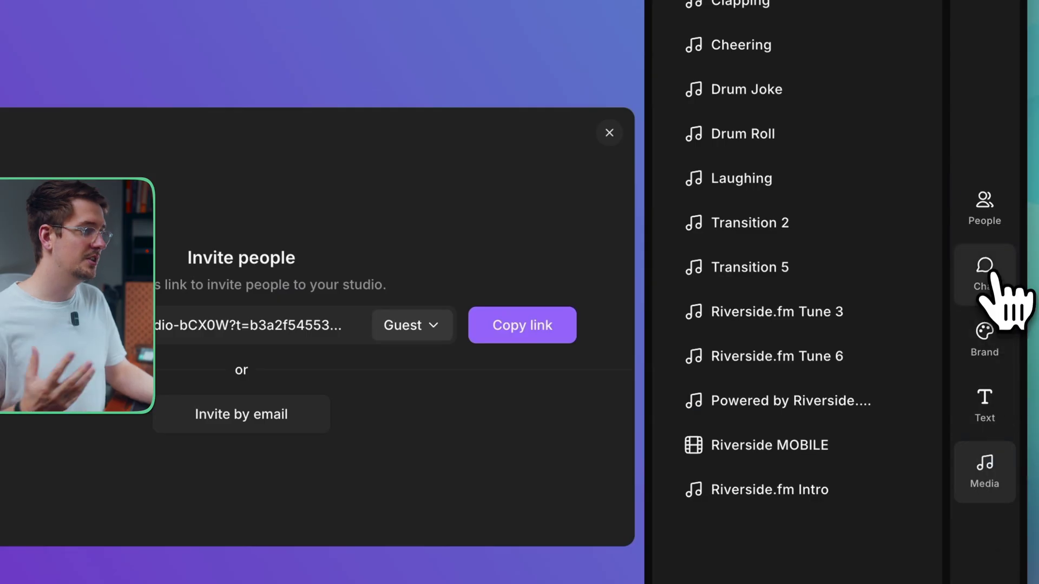
left_click(990, 268)
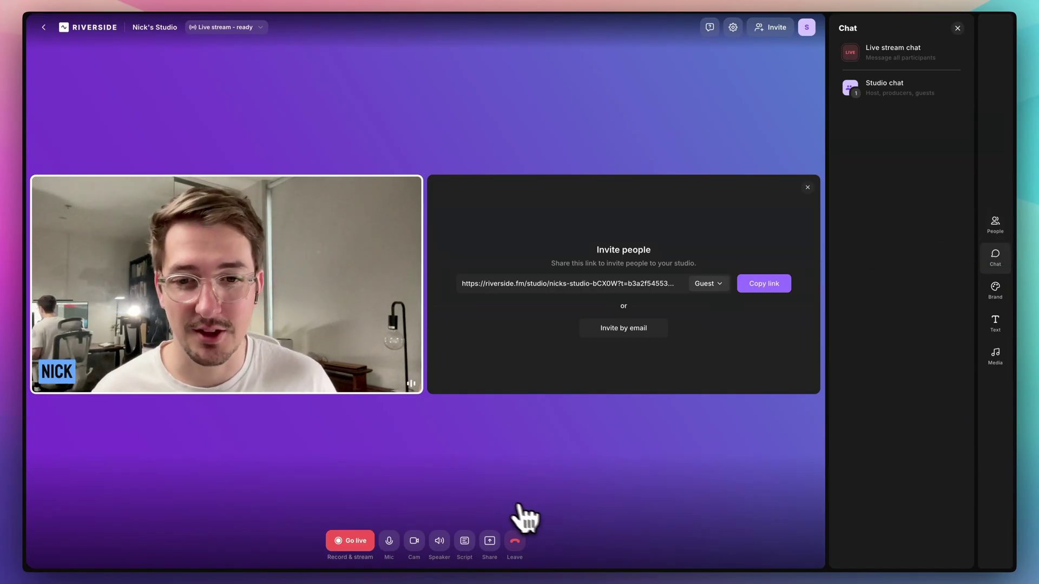
Open the session script panel above the stage and scroll through the script.
left_click(490, 540)
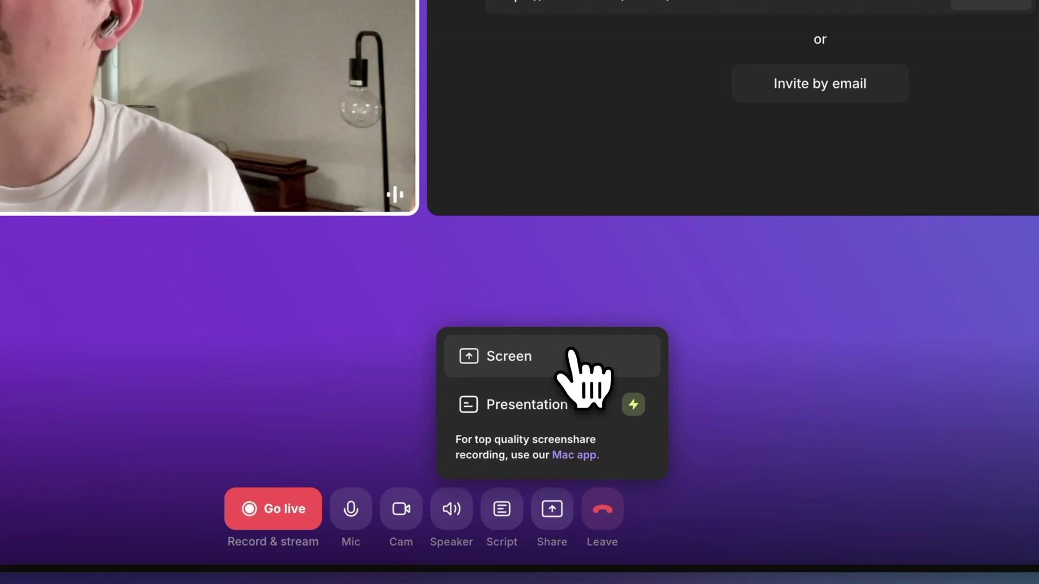
left_click(503, 517)
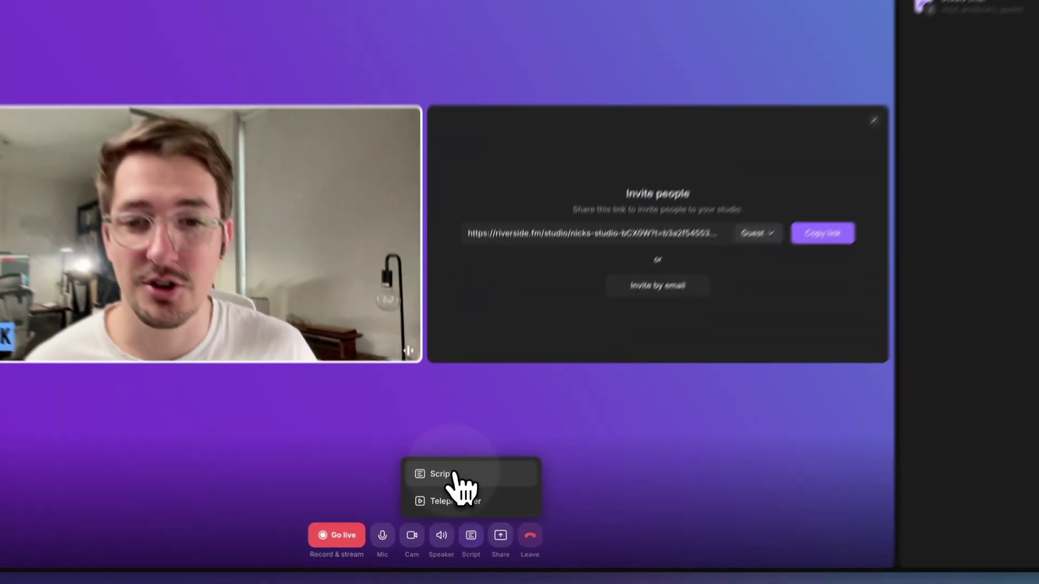
left_click(455, 406)
scroll(398, 81, "down", 10)
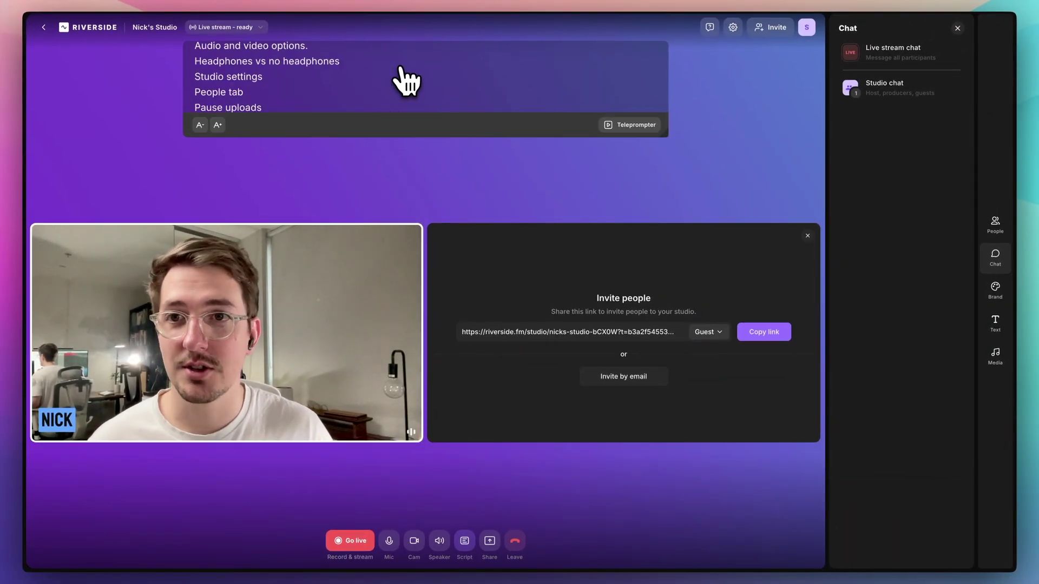
scroll(403, 84, "down", 15)
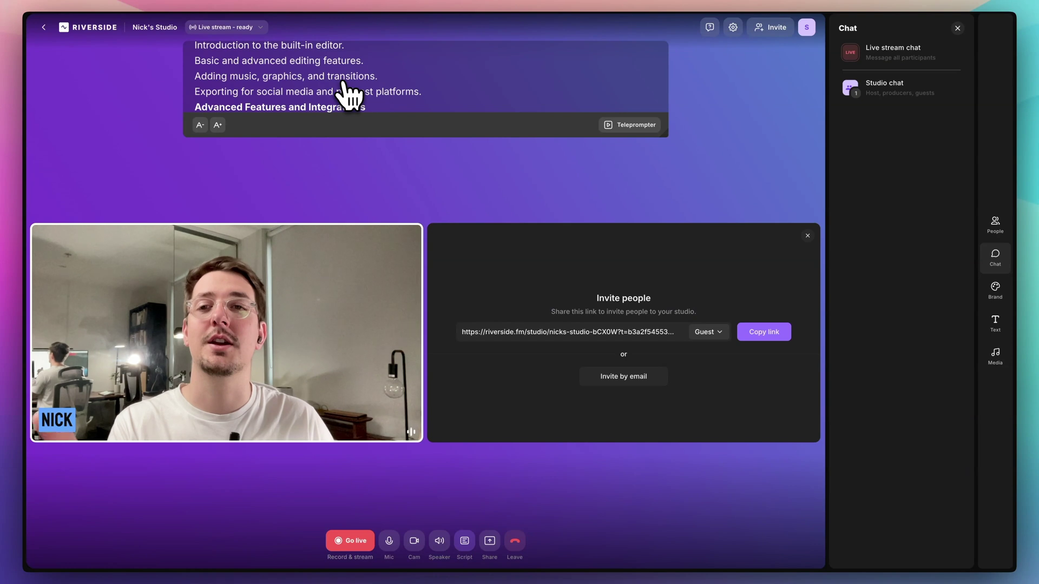
Switch the script to teleprompter mode, let it auto-scroll, then close the teleprompter.
left_click(628, 124)
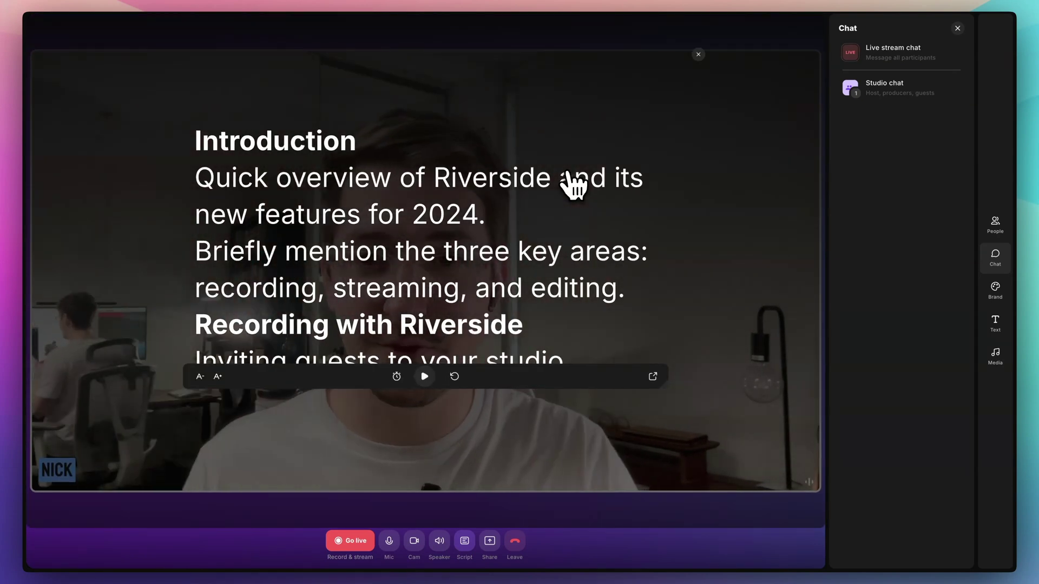
left_click(425, 377)
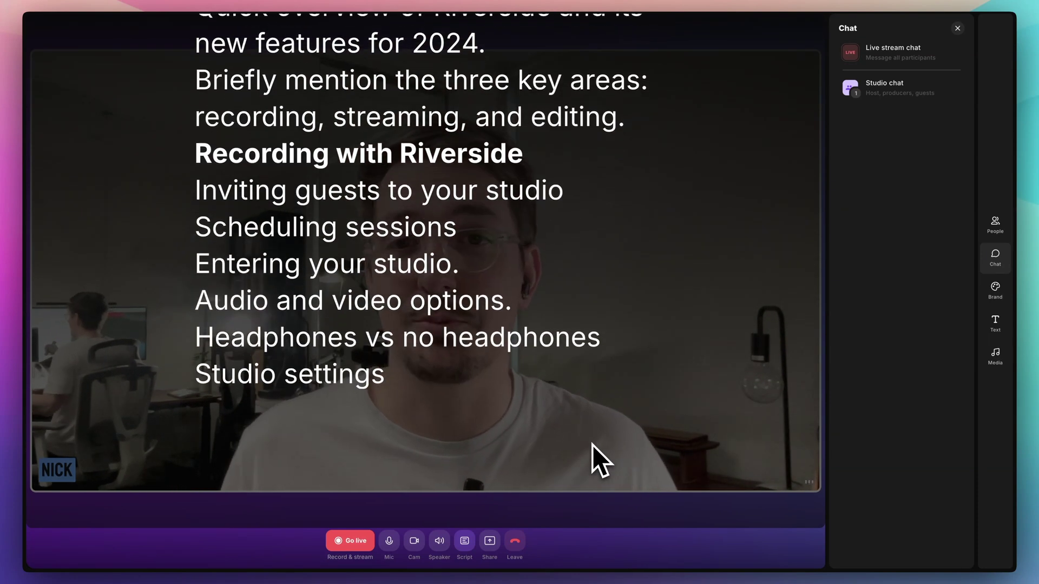
scroll(563, 252, "down", 3)
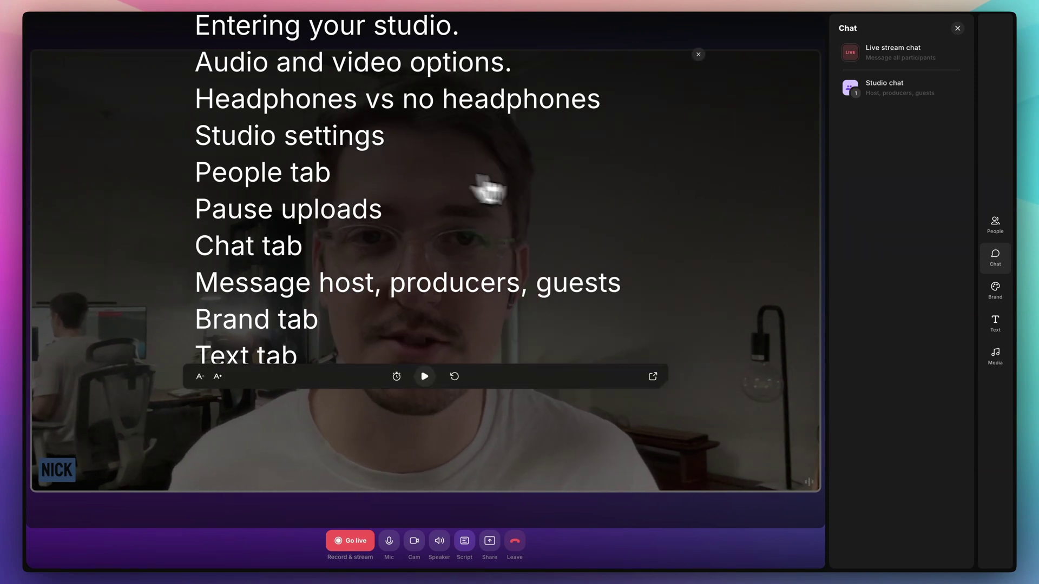
left_click(699, 55)
left_click(465, 543)
Clear the script and sharing panels, start recording, then pause the host's upload in People.
left_click(489, 536)
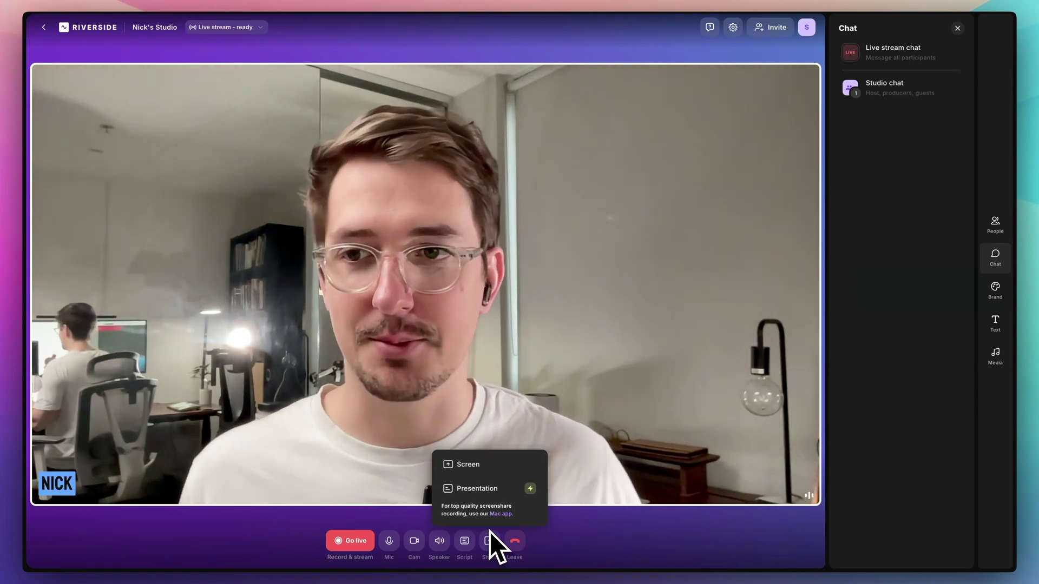
left_click(407, 487)
left_click(353, 541)
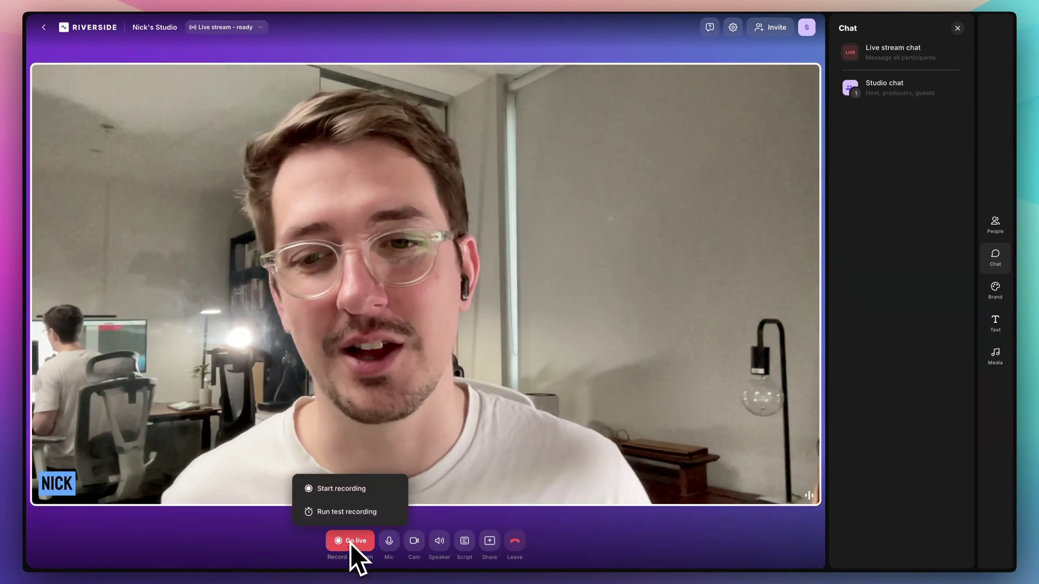
left_click(321, 491)
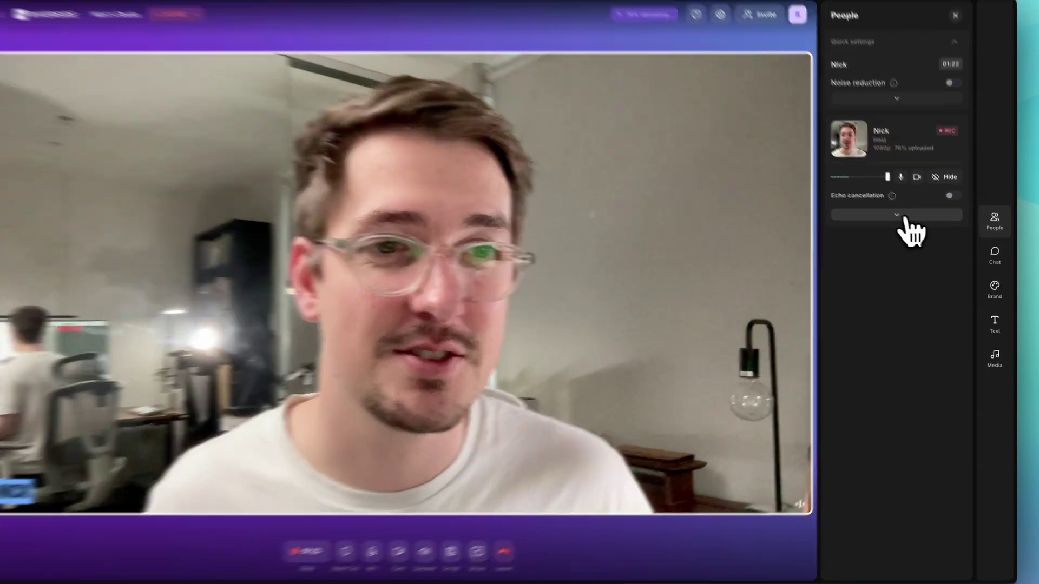
left_click(916, 220)
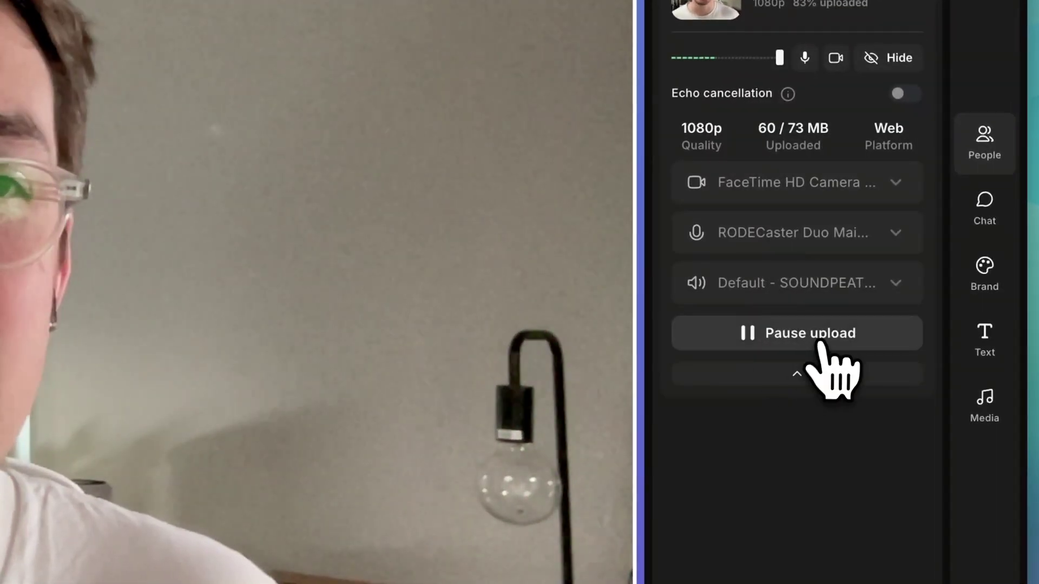
left_click(811, 336)
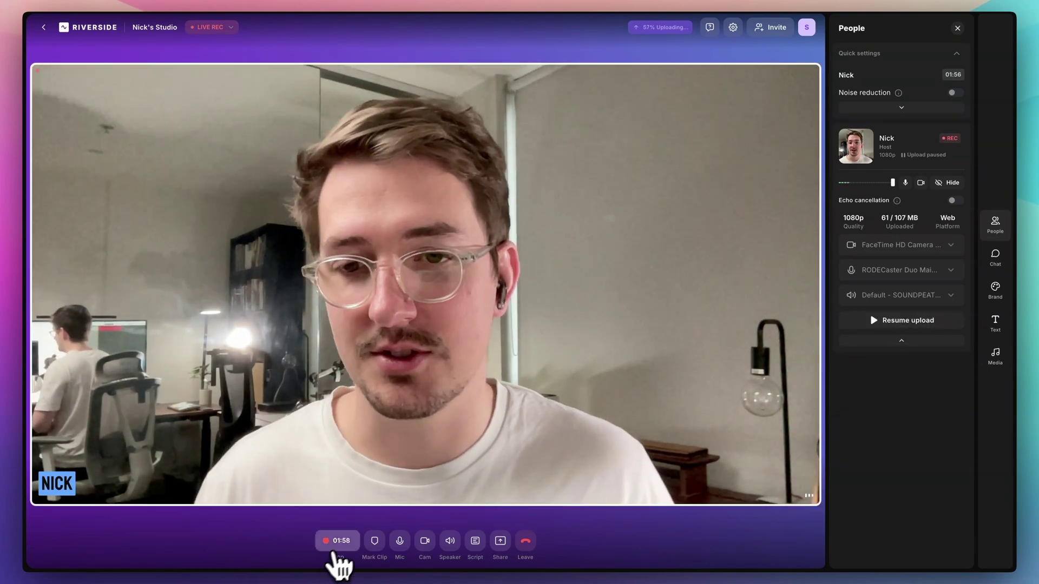
Stop the recording so the host's Take 02 upload completes.
left_click(335, 544)
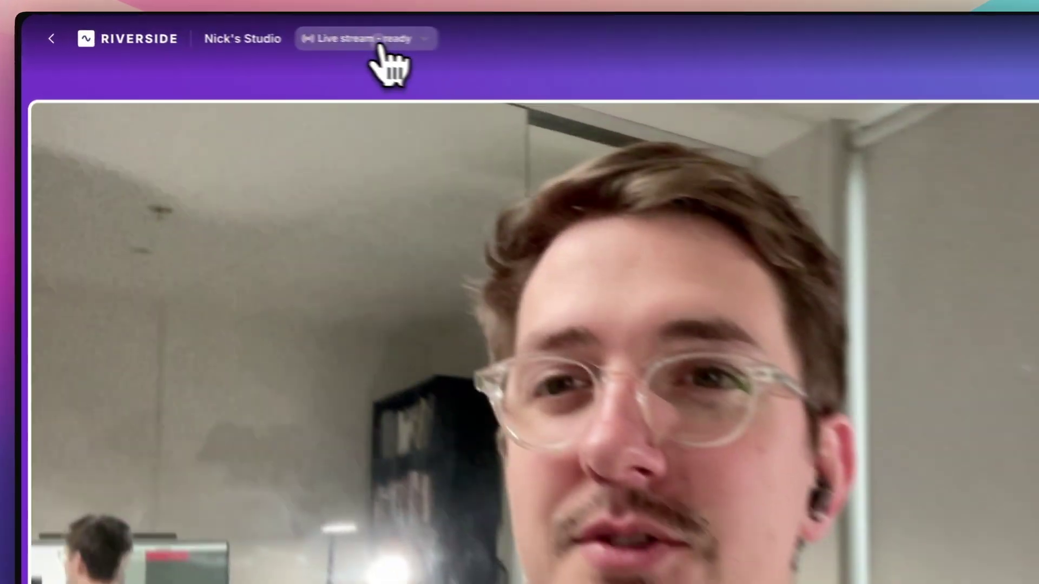
Review the streaming platforms, toggling Twitch on and back off so it stays disabled.
left_click(379, 46)
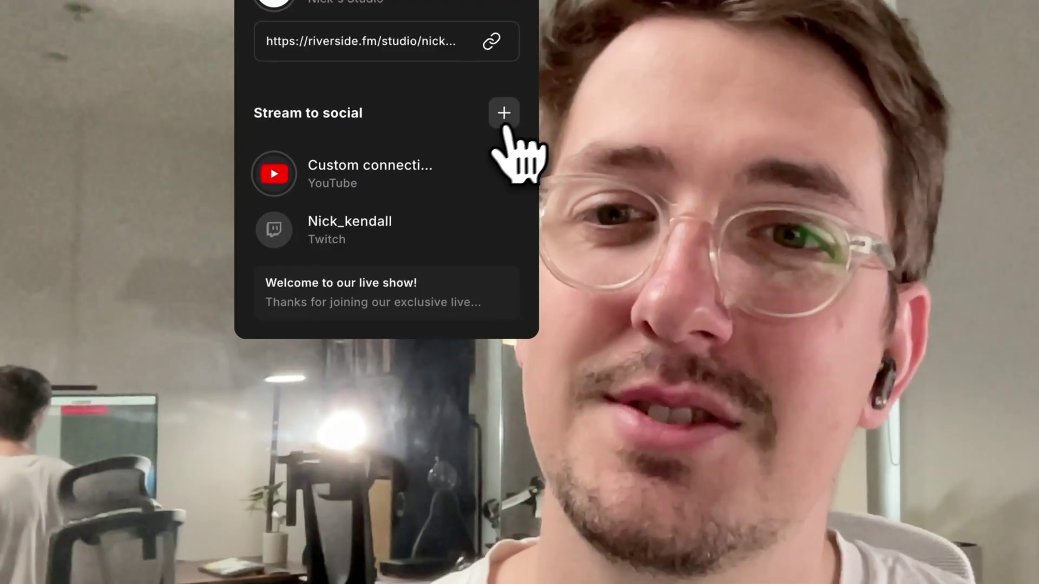
left_click(505, 115)
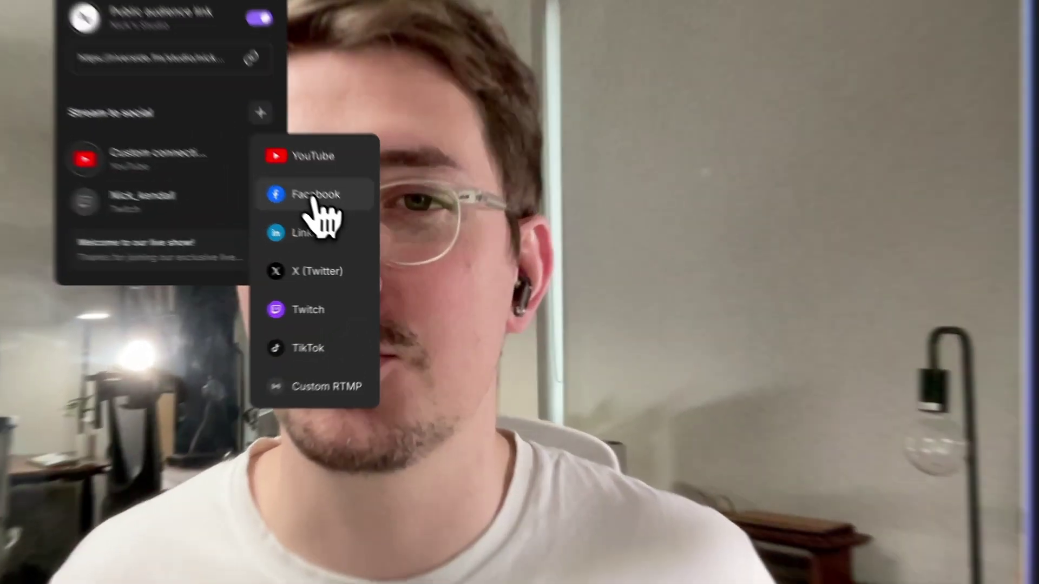
left_click(351, 234)
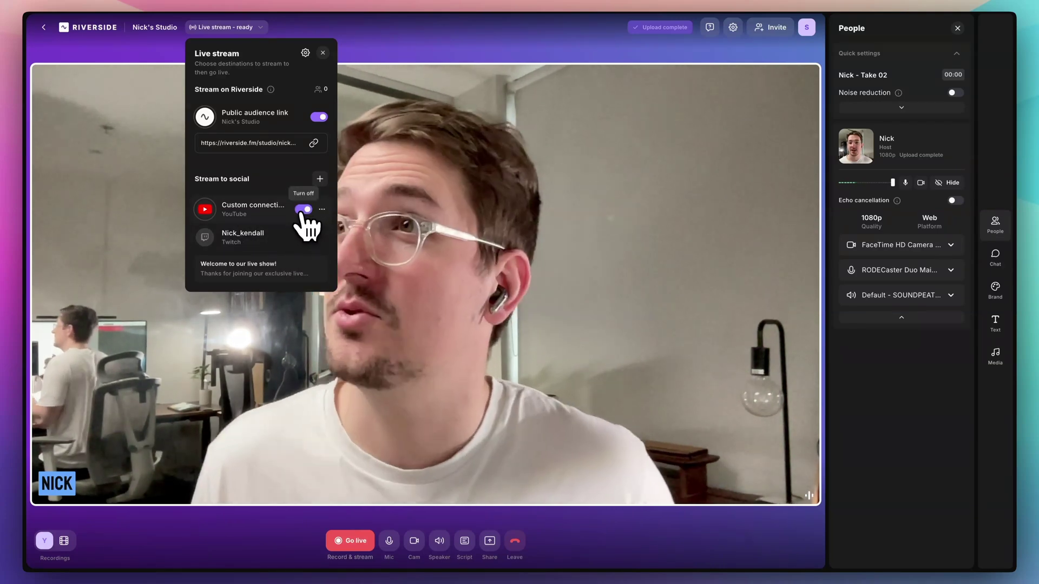
left_click(304, 238)
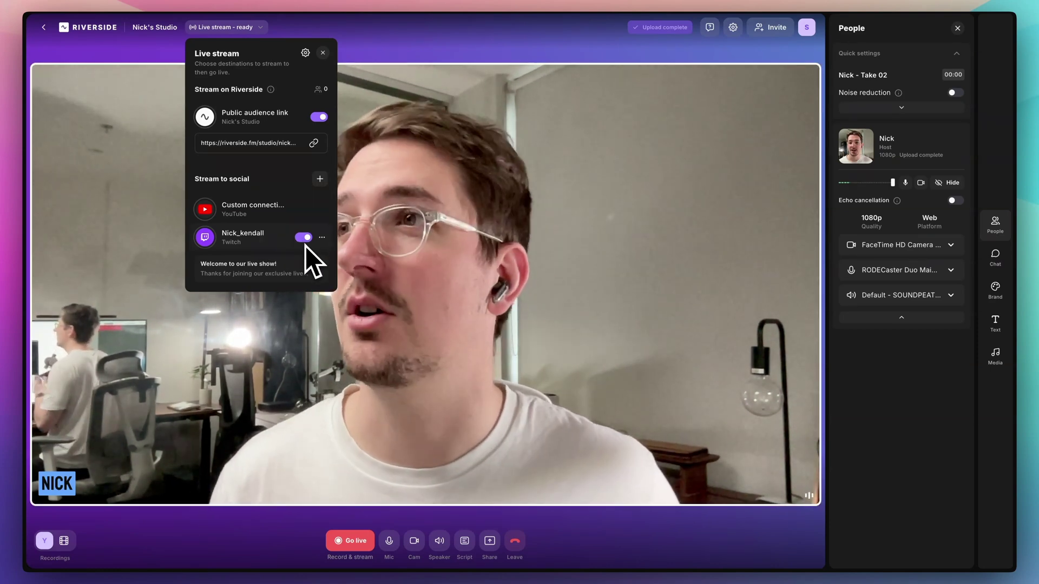
left_click(304, 238)
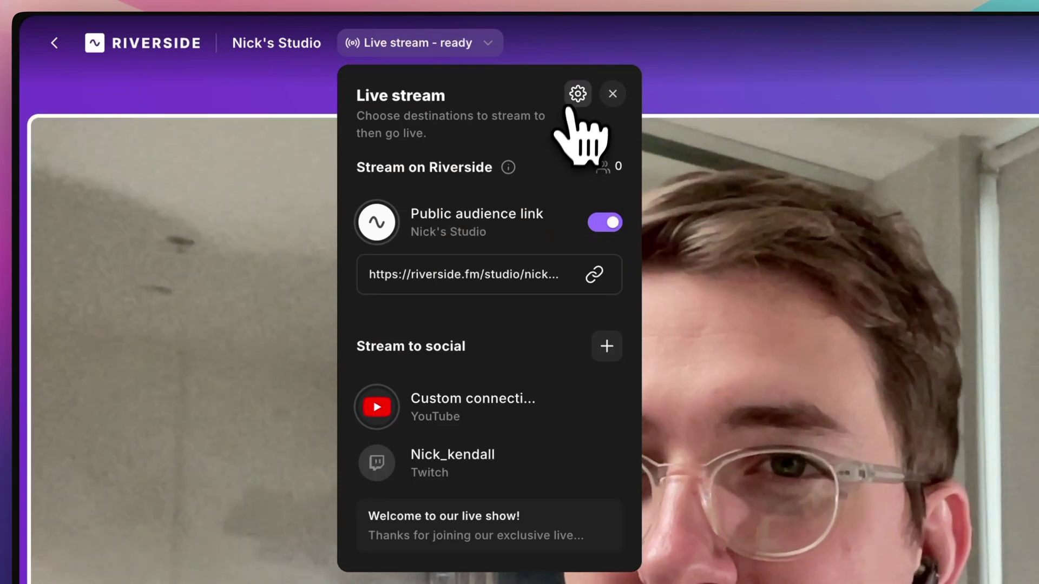
Keep the live stream video quality at 1080p in the stream settings.
left_click(305, 53)
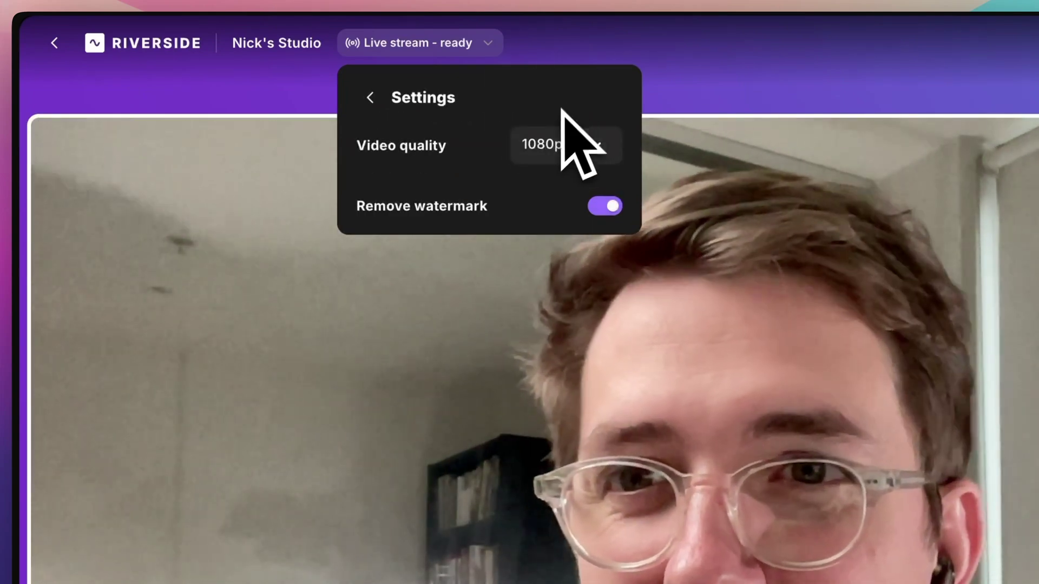
left_click(530, 147)
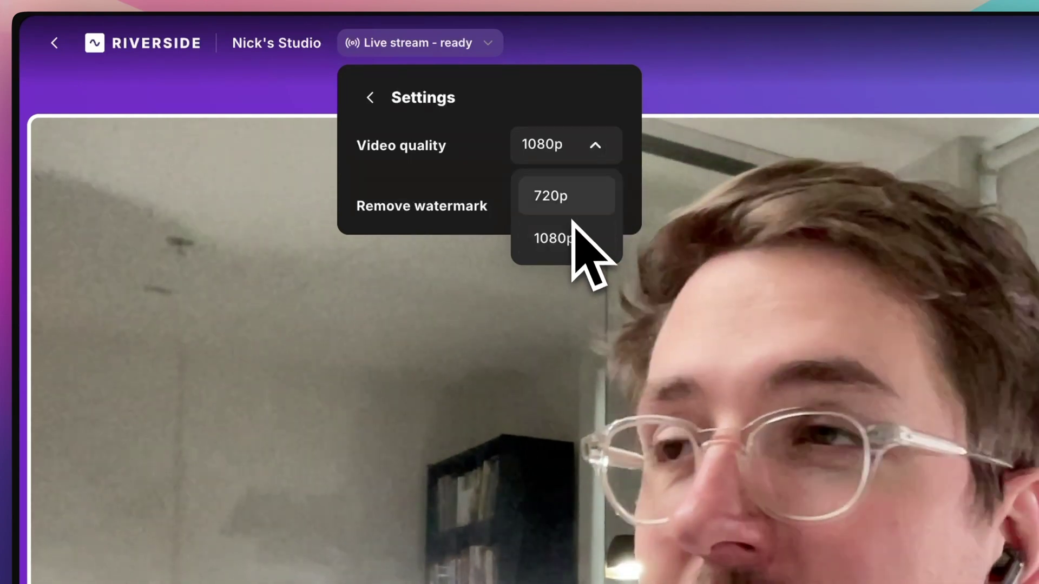
left_click(463, 147)
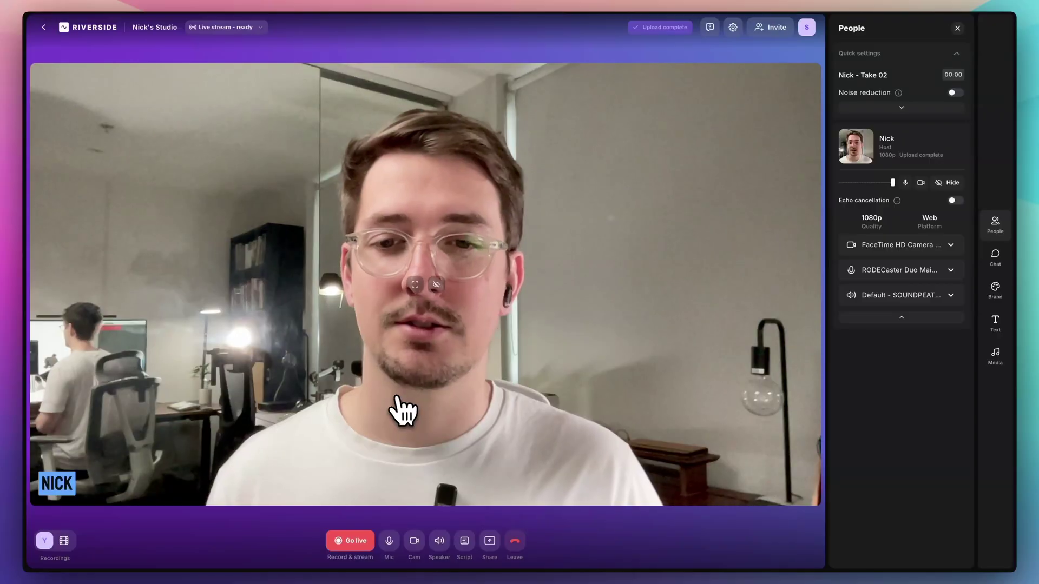
Start a new recording and check which destinations are streaming live.
left_click(360, 539)
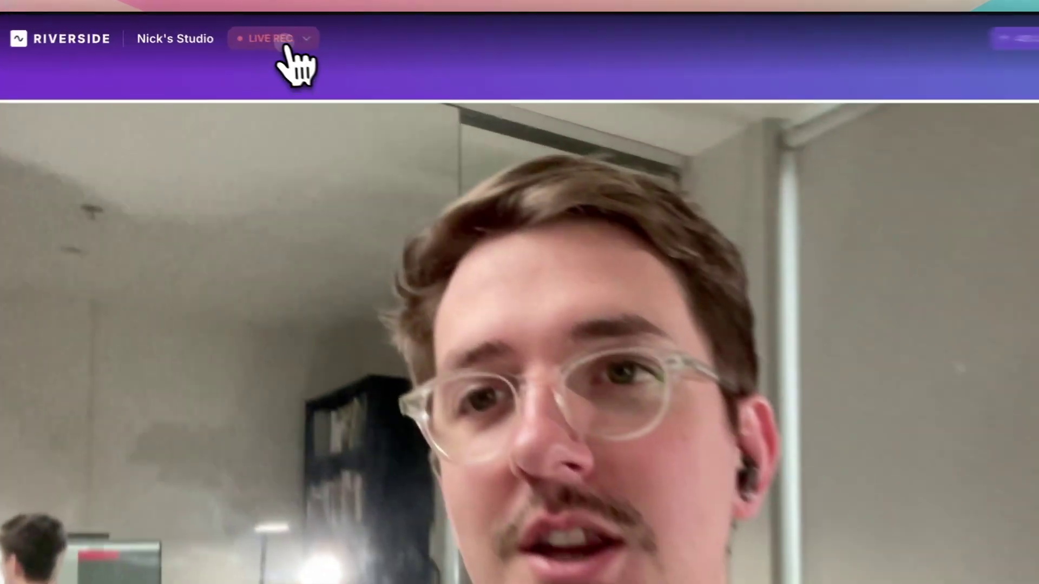
left_click(210, 27)
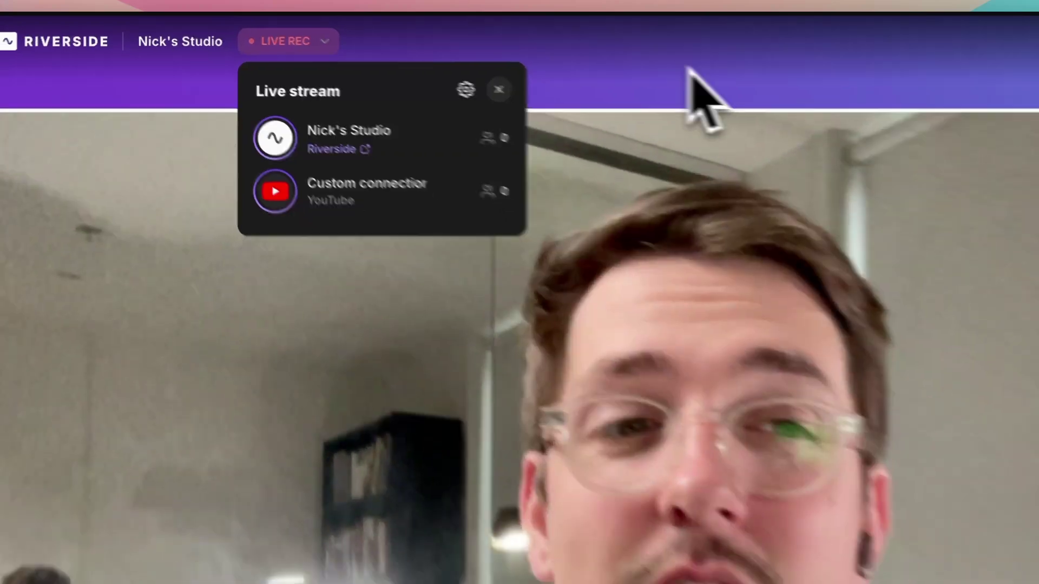
left_click(656, 235)
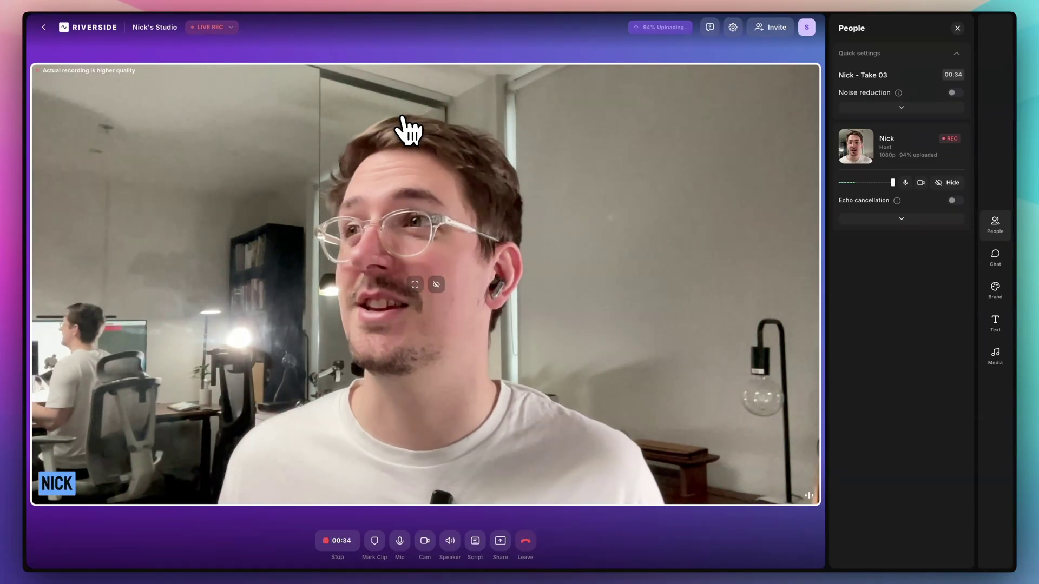
Open the studio chat in the side panel, then return to the chat list.
left_click(995, 256)
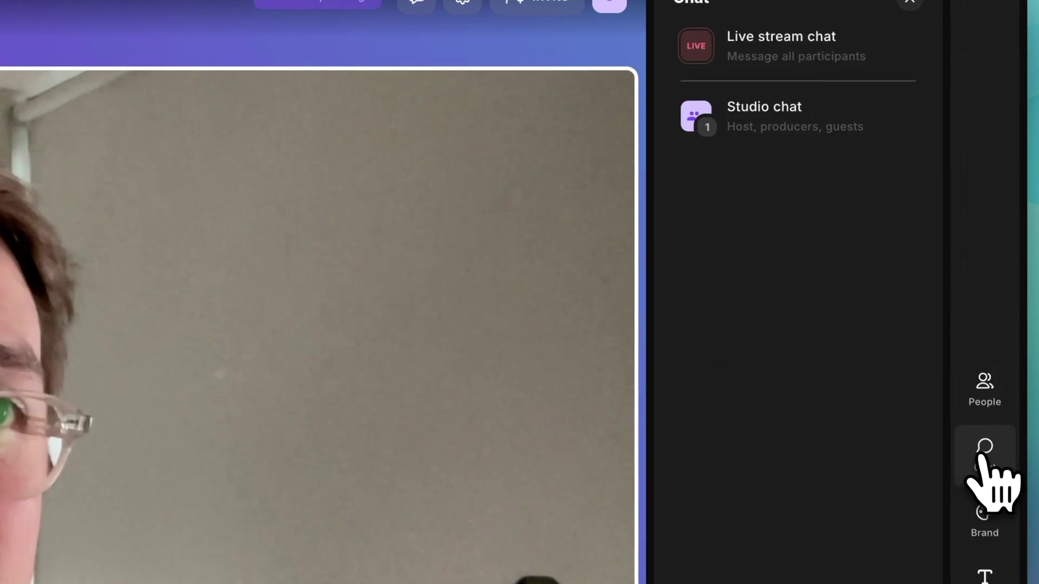
left_click(774, 116)
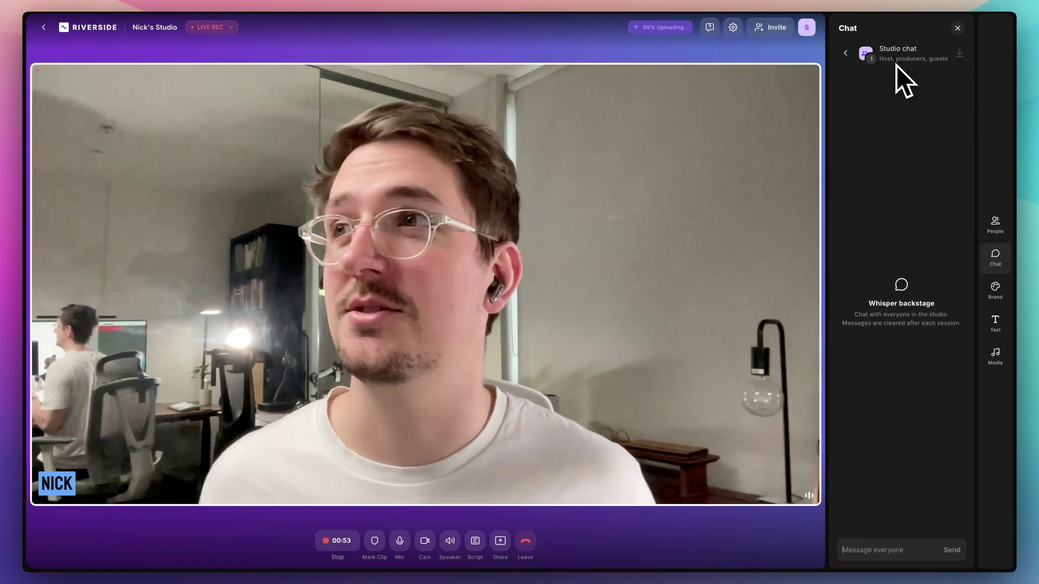
left_click(846, 53)
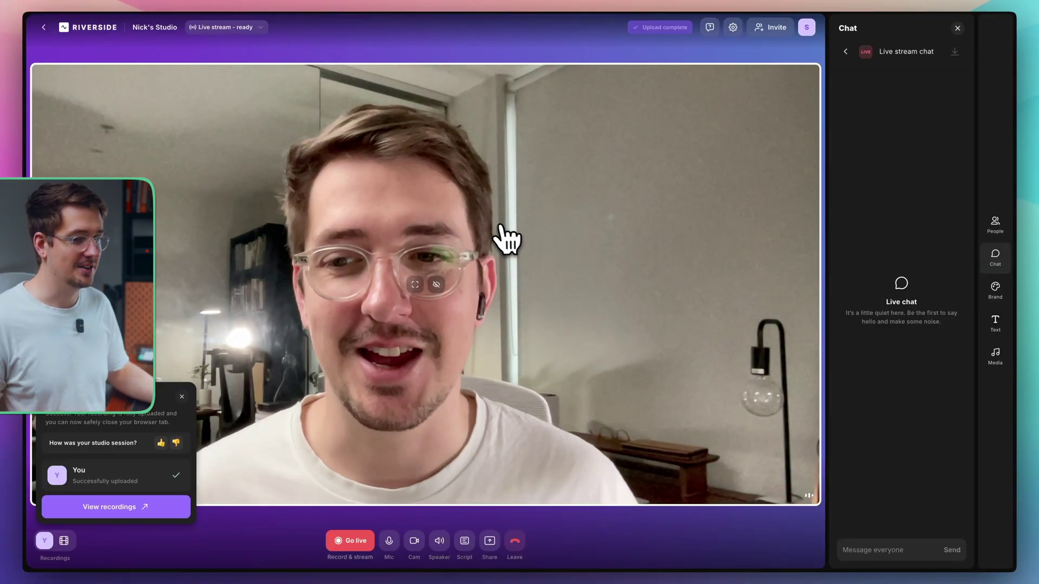
From the dashboard, open the Nick and Sanjee studio's Nick & Sanjee recording in the editor.
left_click(71, 49)
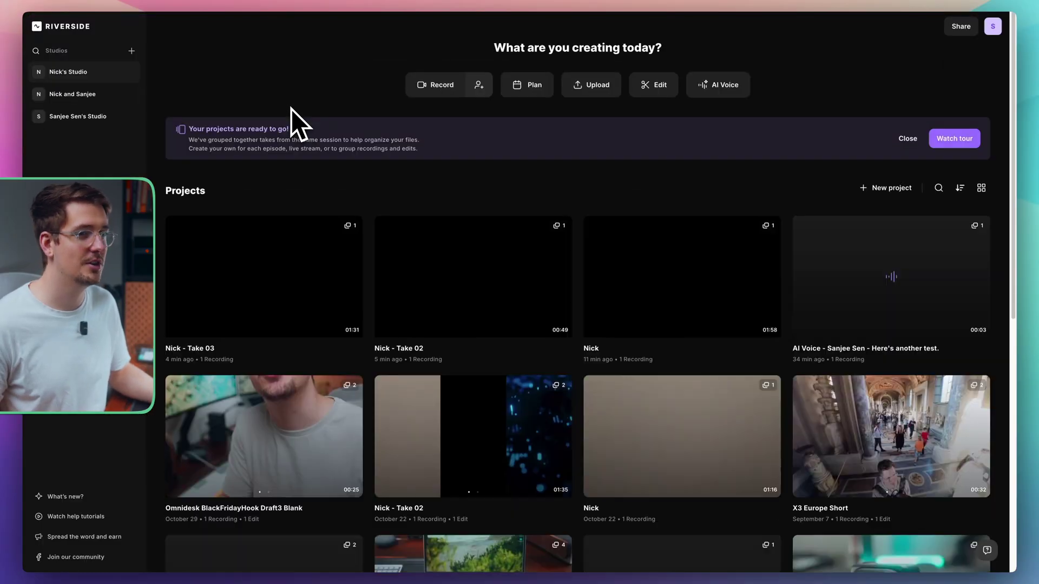
left_click(68, 98)
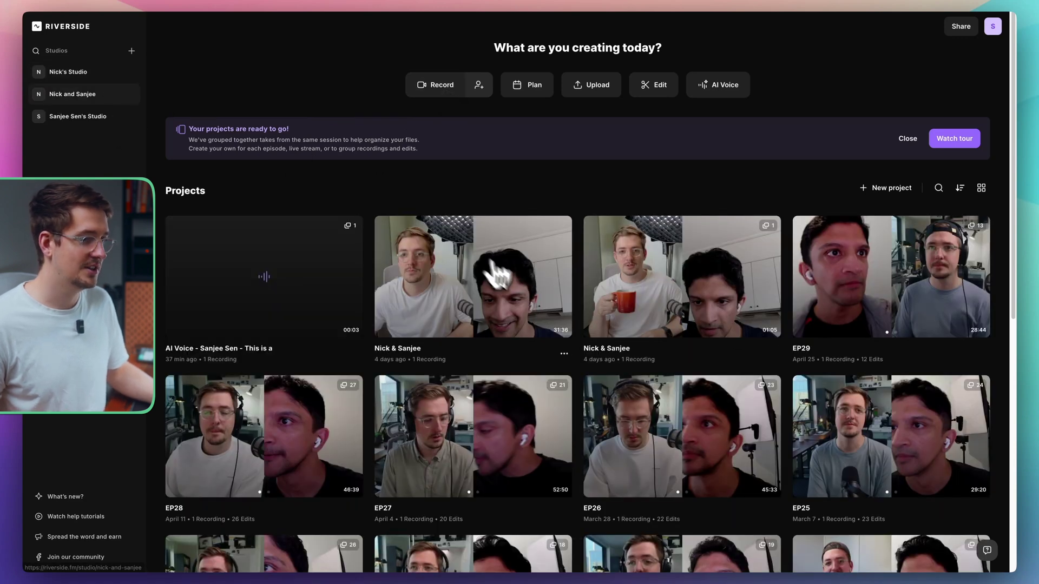
left_click(520, 311)
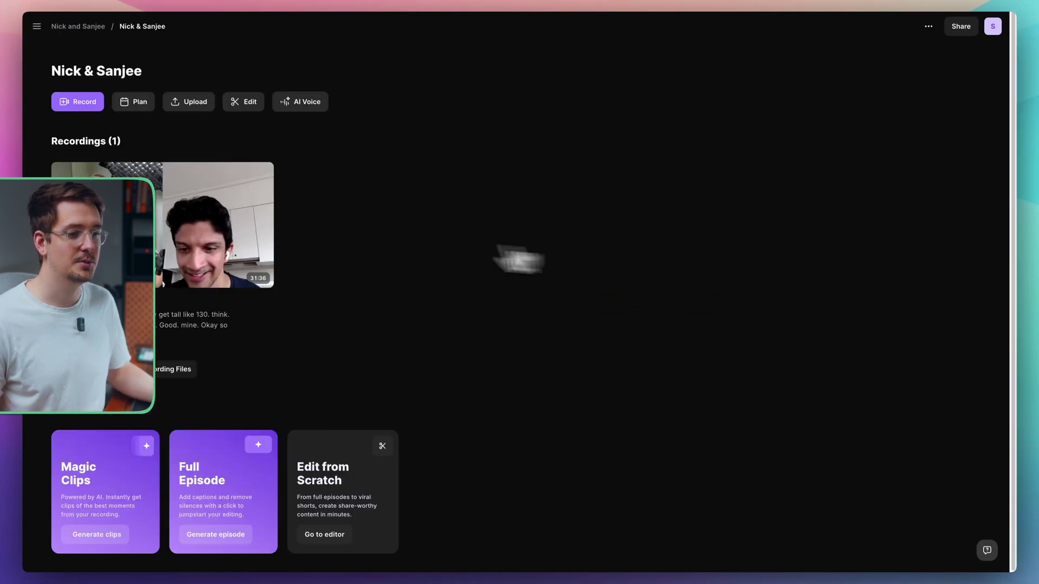
mouse_move(222, 267)
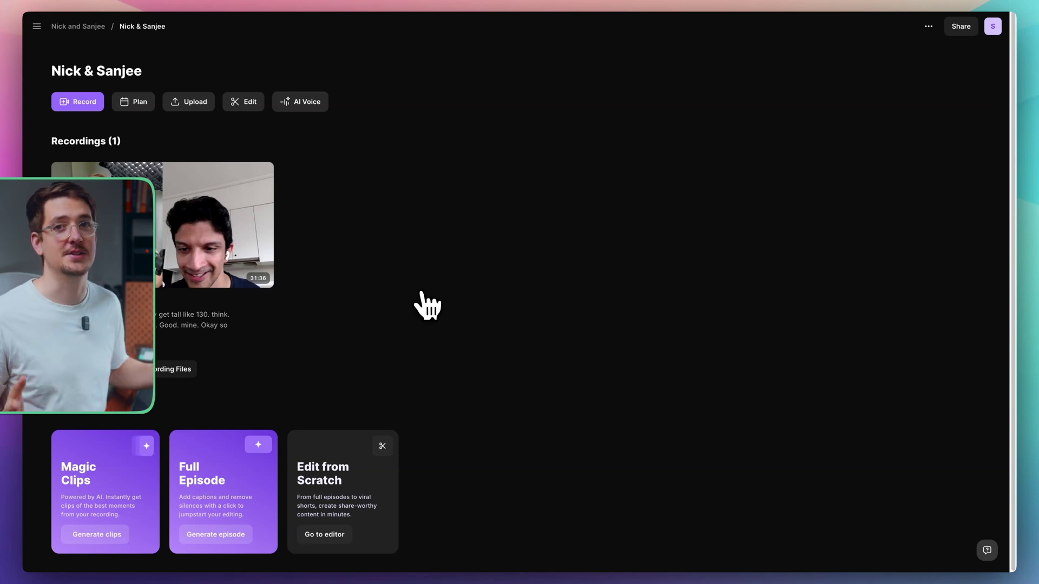
mouse_move(197, 245)
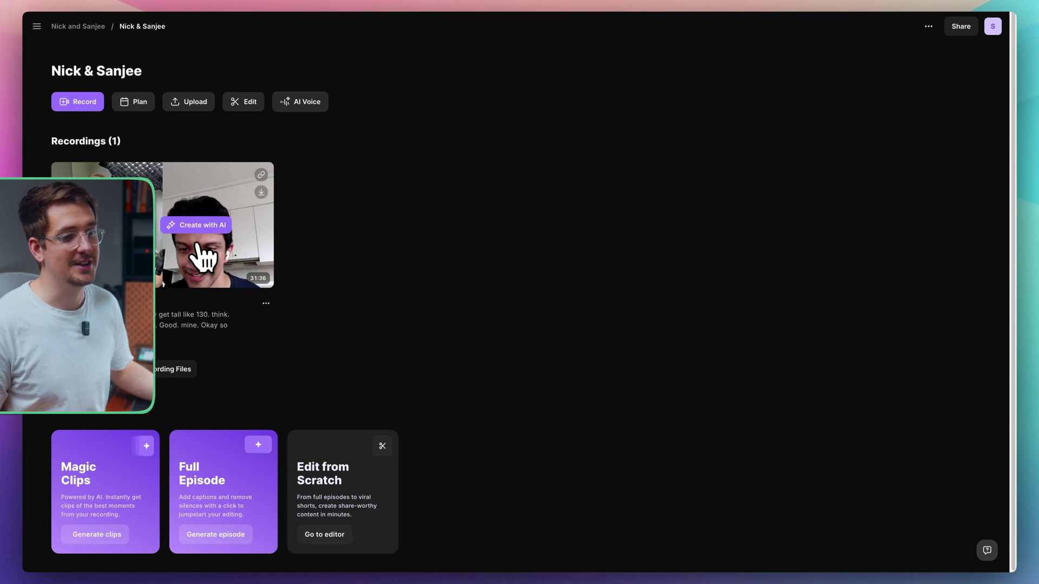
left_click(160, 248)
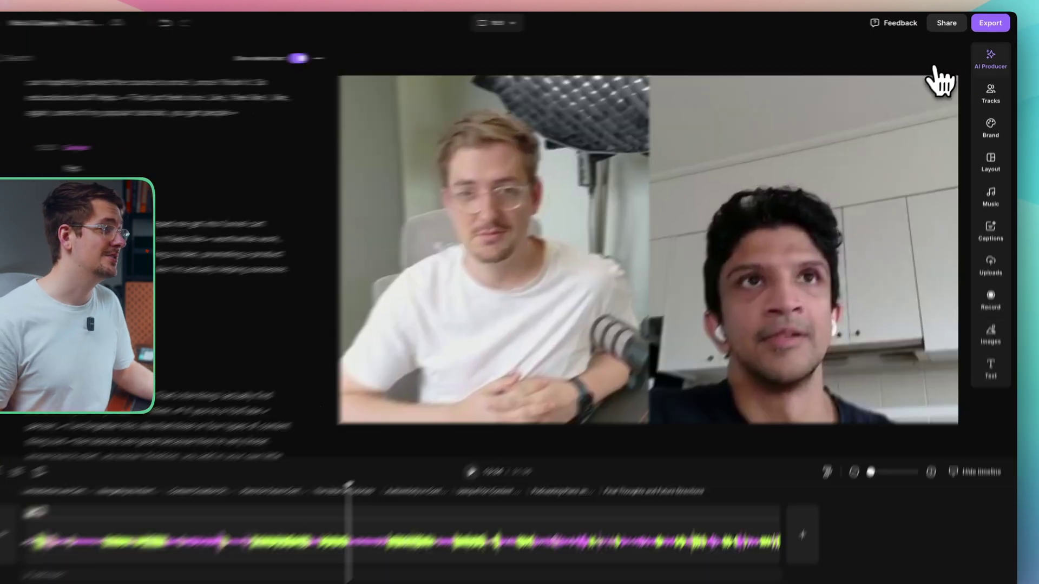
Apply the Balanced pace in AI Producer, removing 19 pauses to bring the episode to 30:50.
left_click(992, 55)
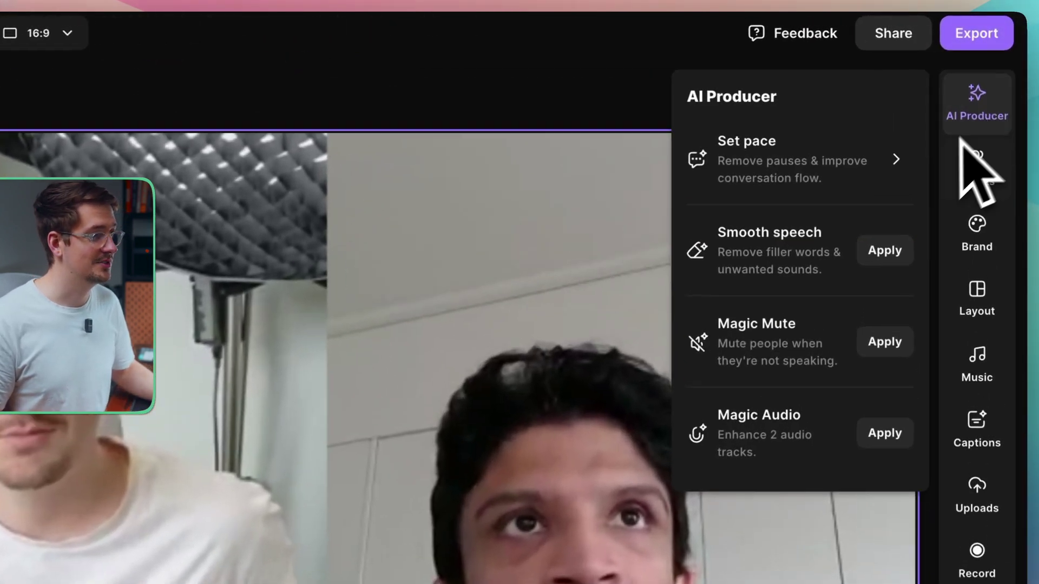
left_click(831, 170)
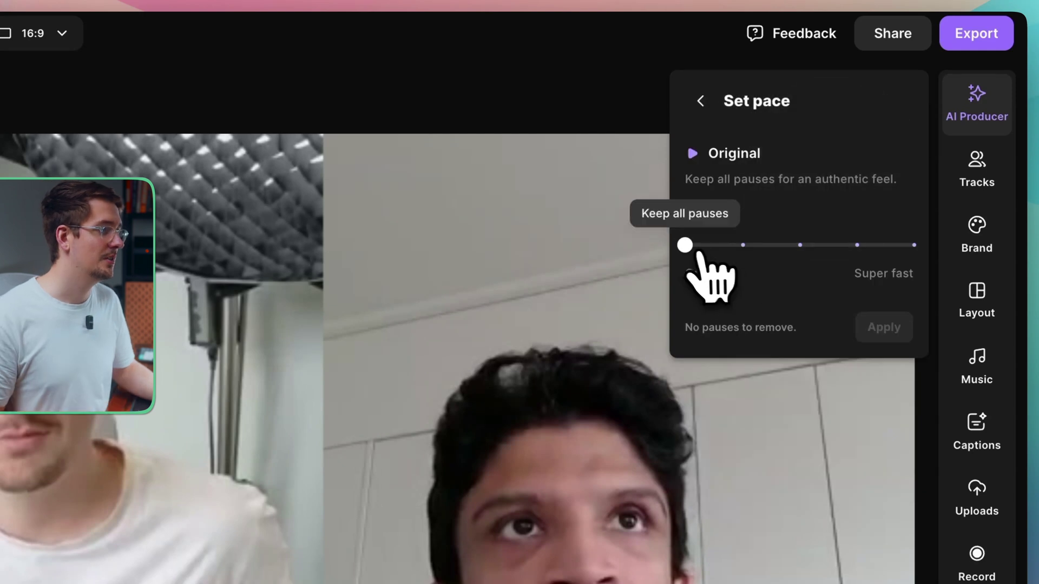
left_click_drag(700, 249, 773, 249)
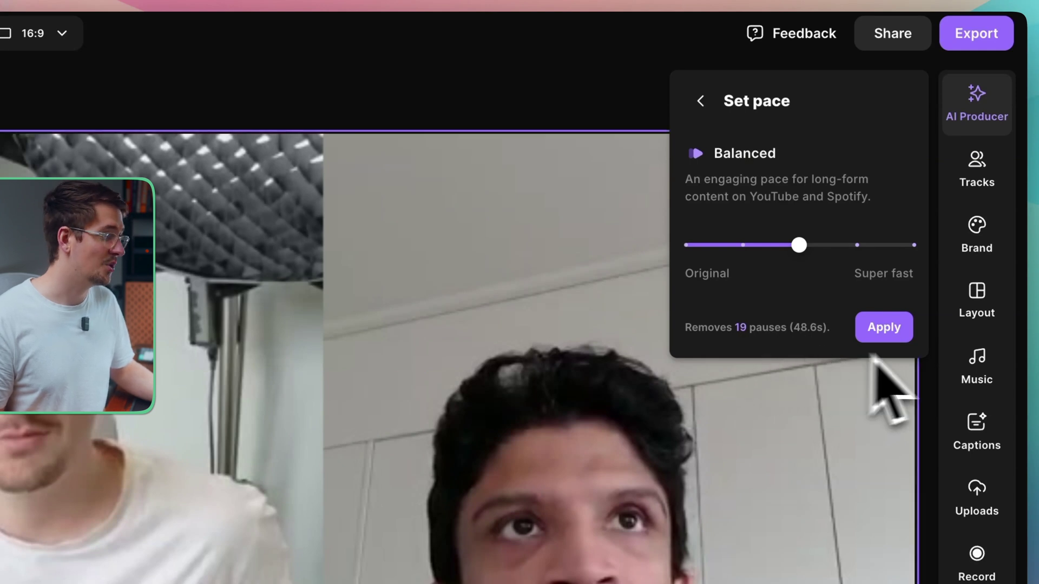
left_click(895, 337)
left_click(700, 101)
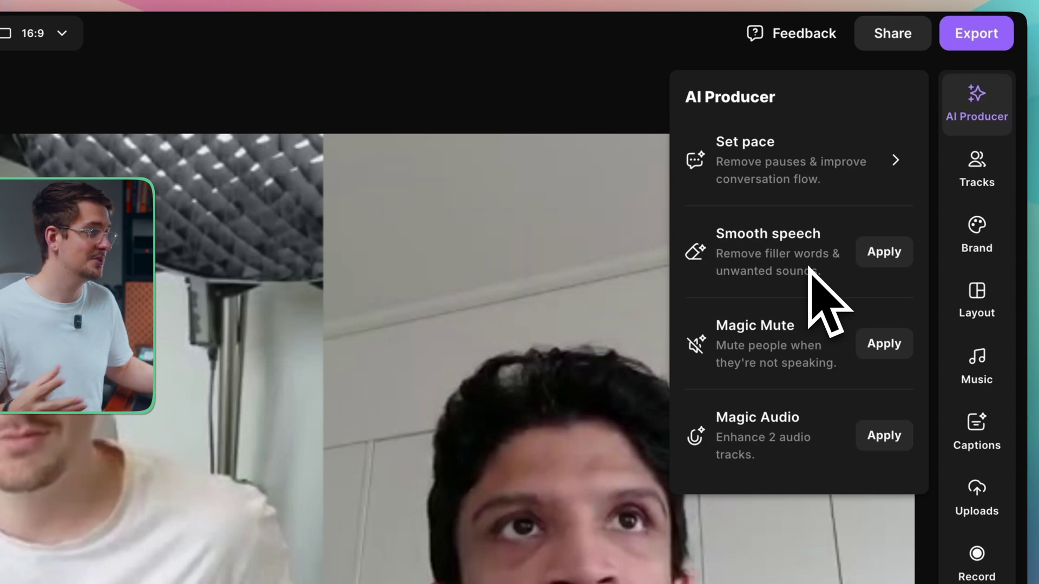
left_click(980, 111)
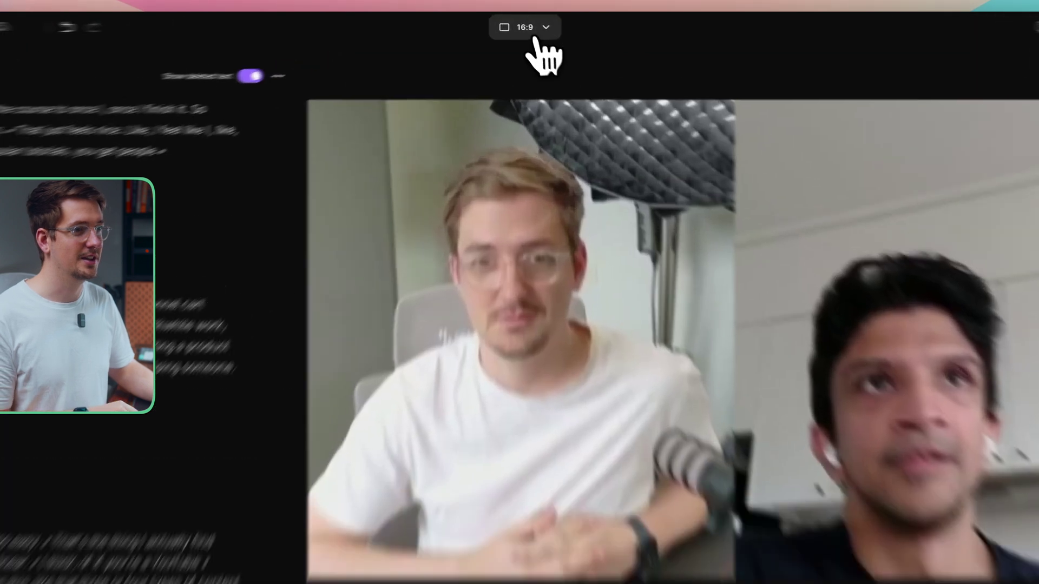
left_click(524, 25)
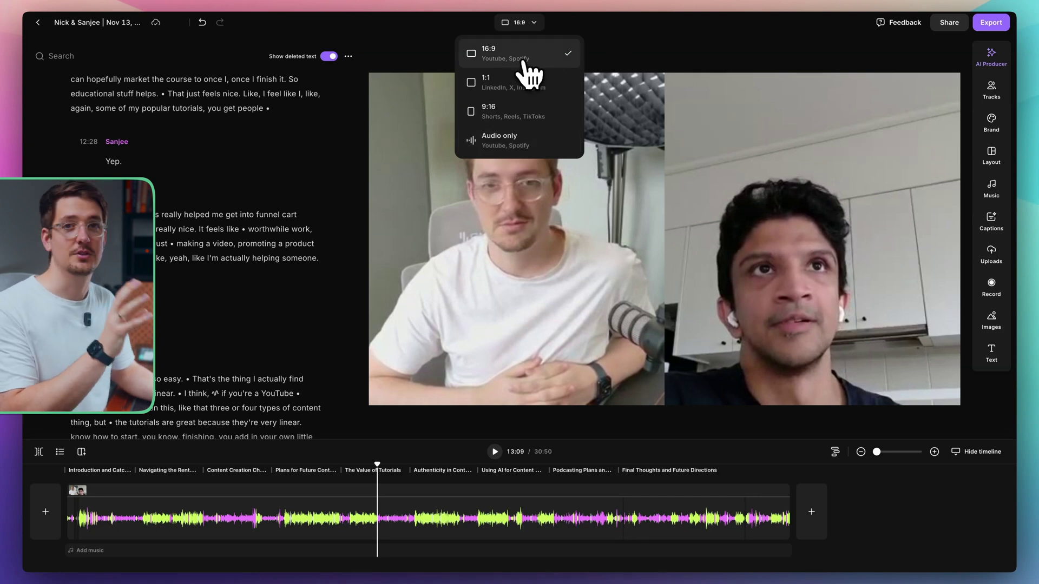
left_click(501, 54)
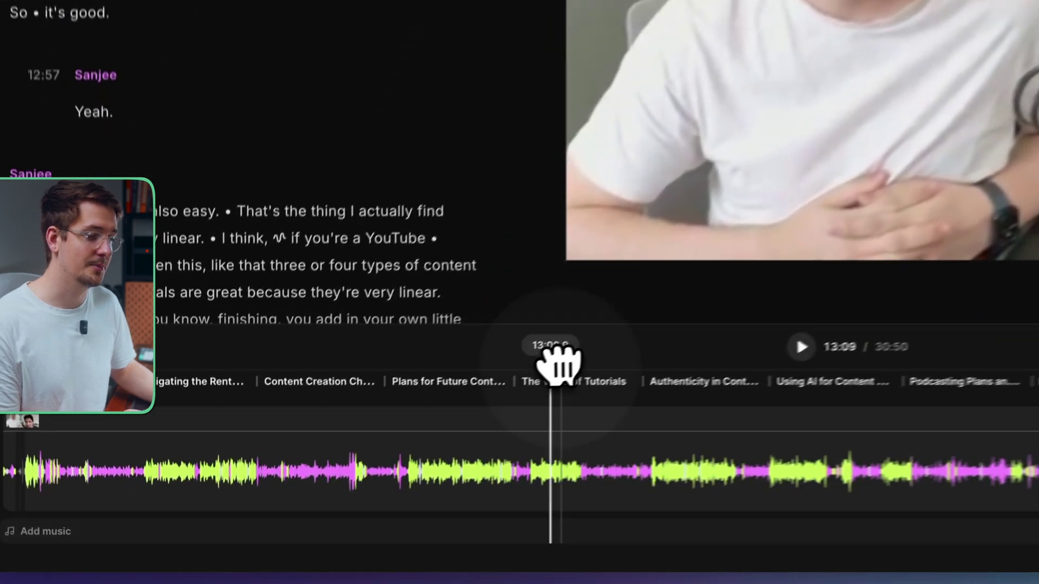
Move the playhead back to about 08:46, then forward to 09:41.
left_click_drag(377, 464, 273, 463)
left_click_drag(406, 357, 451, 357)
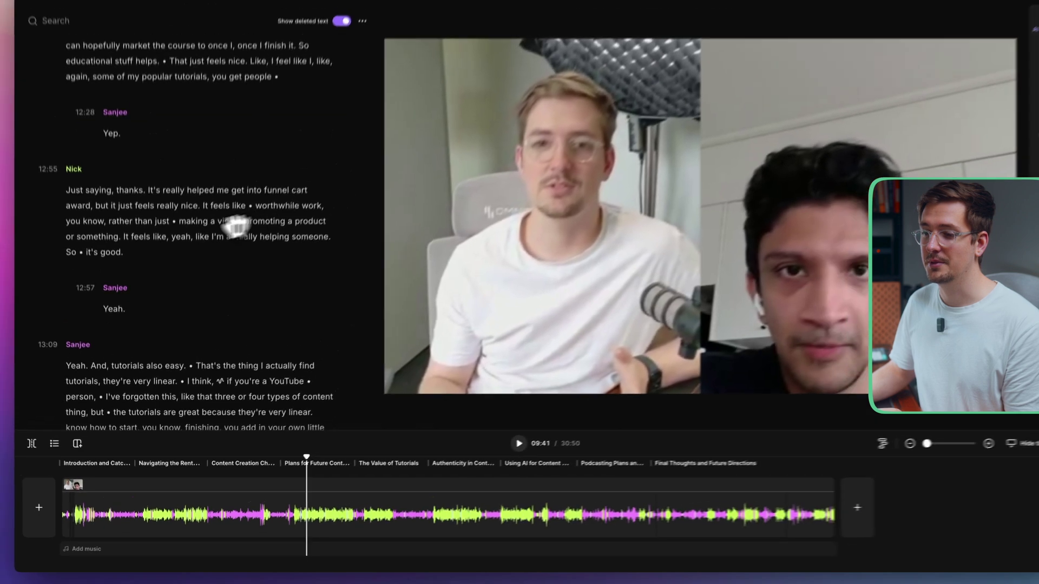
Delete the transcript's opening lines from 'So I was like, quick' through 'just be reasonable.'.
scroll(235, 295, "up", 5)
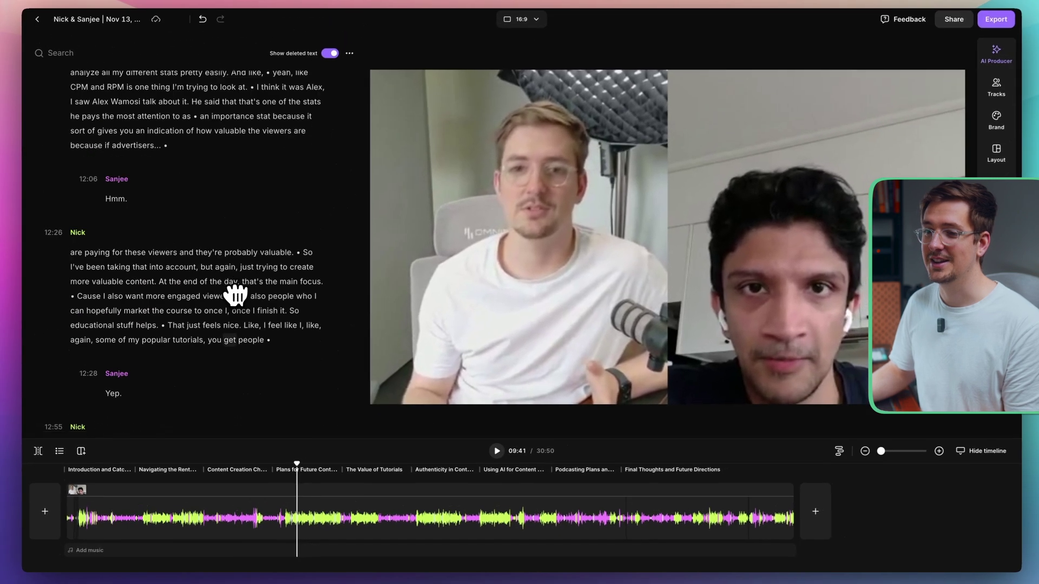
scroll(236, 295, "up", 15)
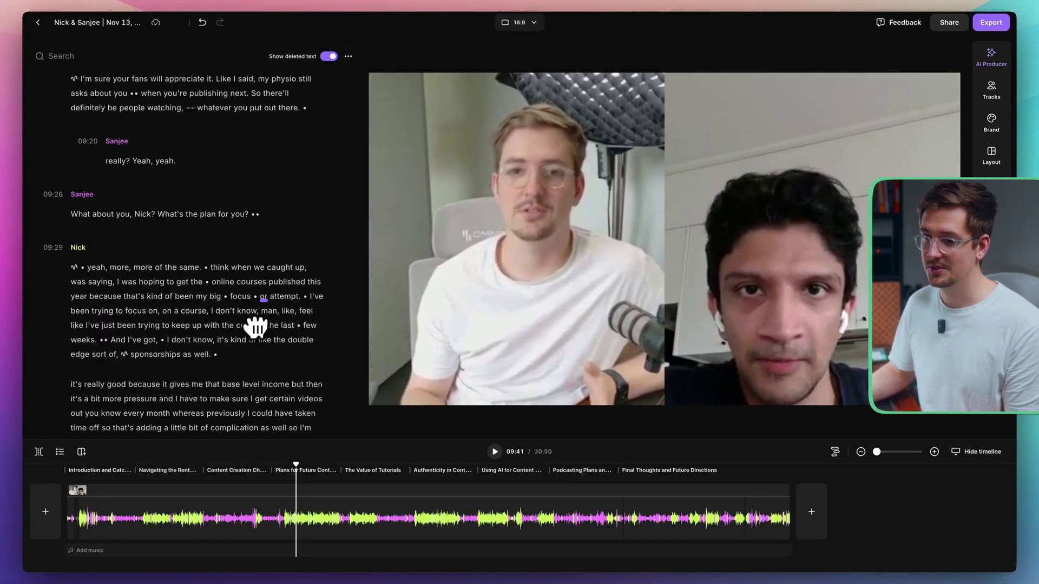
scroll(255, 327, "up", 20)
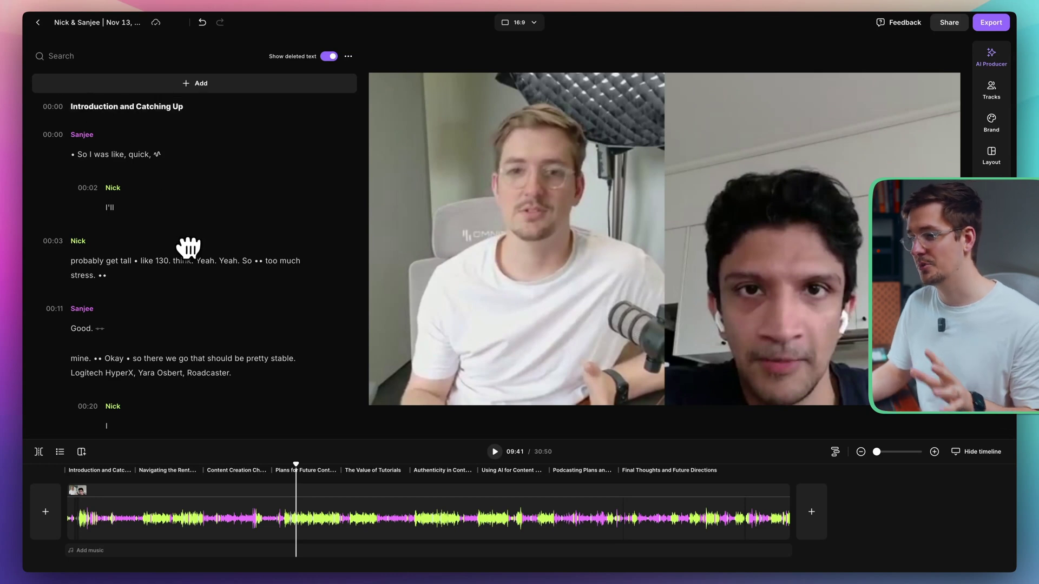
scroll(193, 247, "down", 10)
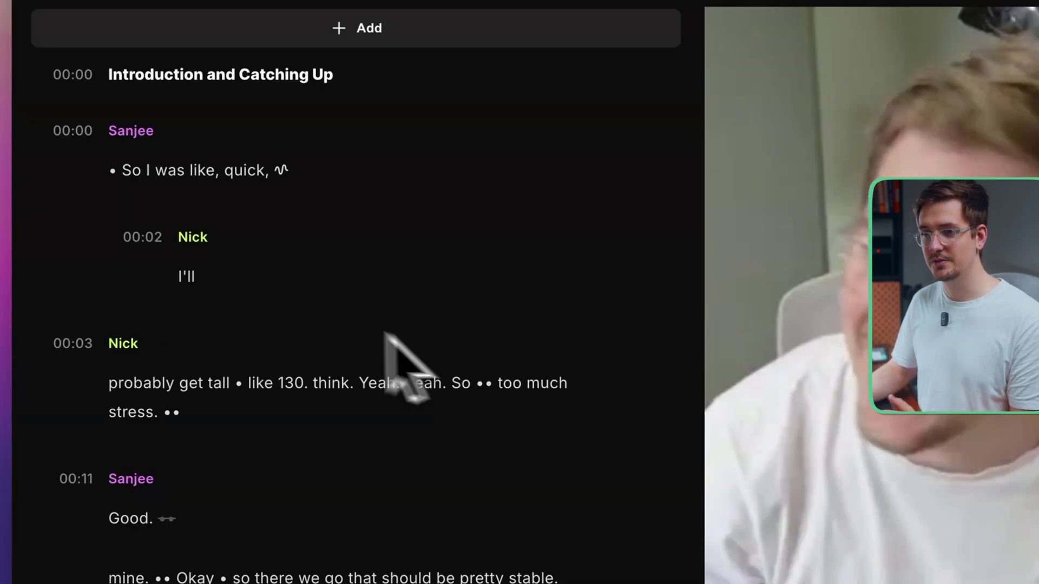
left_click(75, 155)
left_click_drag(117, 170, 144, 320)
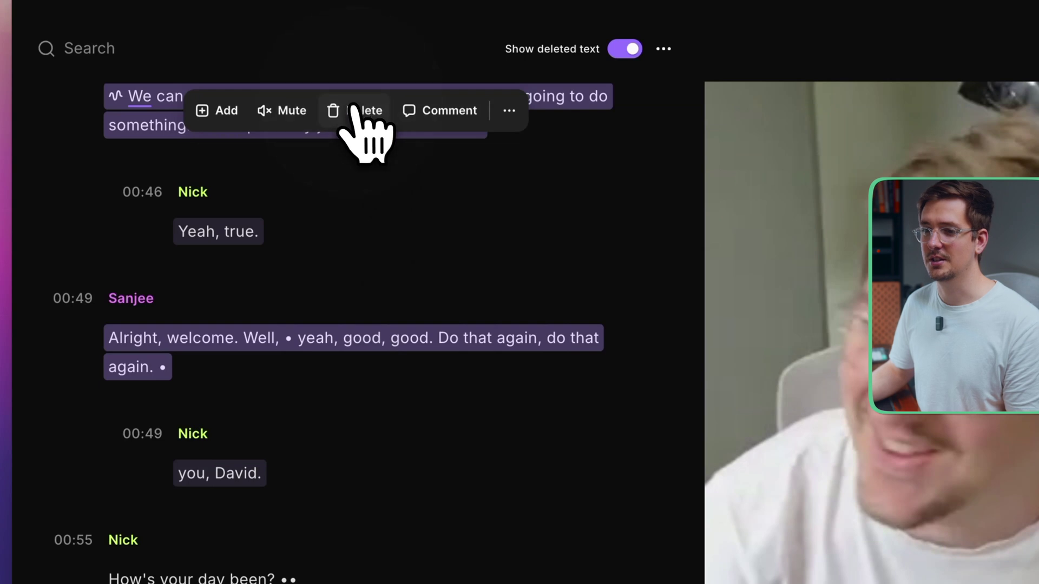
left_click(357, 111)
scroll(308, 303, "up", 5)
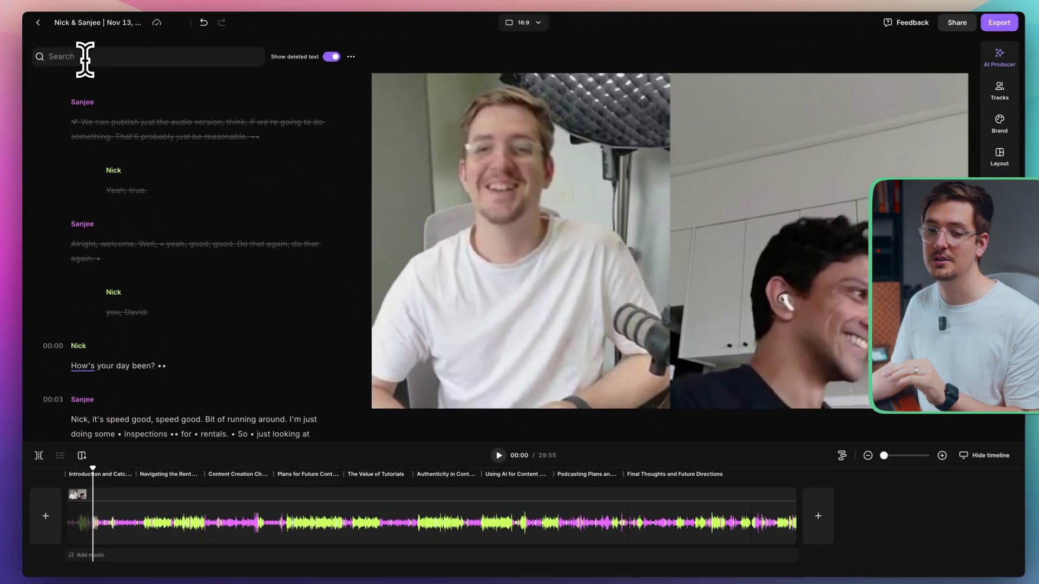
scroll(357, 379, "down", 5)
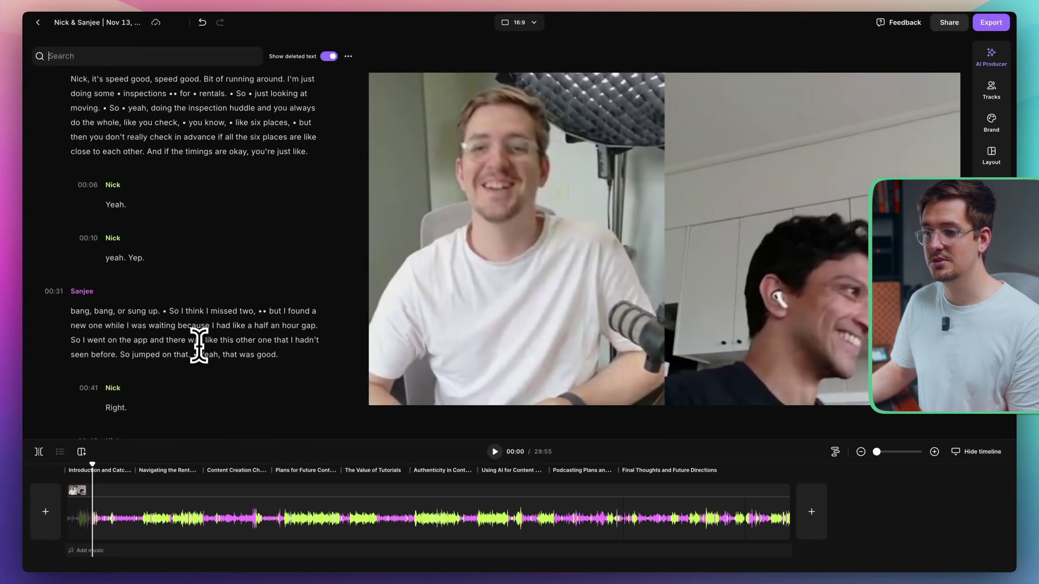
scroll(199, 345, "down", 10)
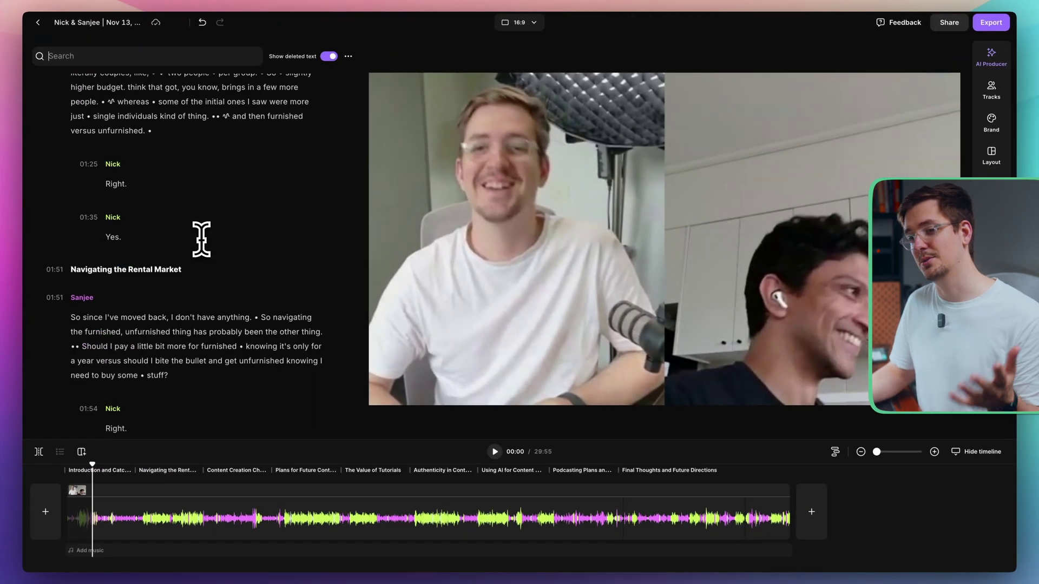
Zoom the timeline in and set the playhead to 01:25.
left_click_drag(93, 464, 120, 462)
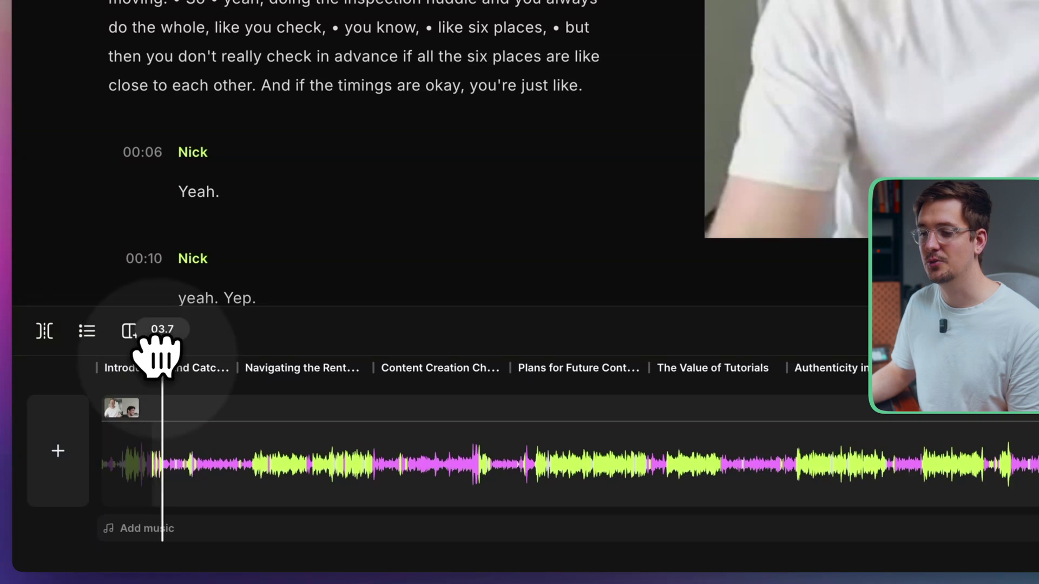
left_click_drag(206, 365, 217, 365)
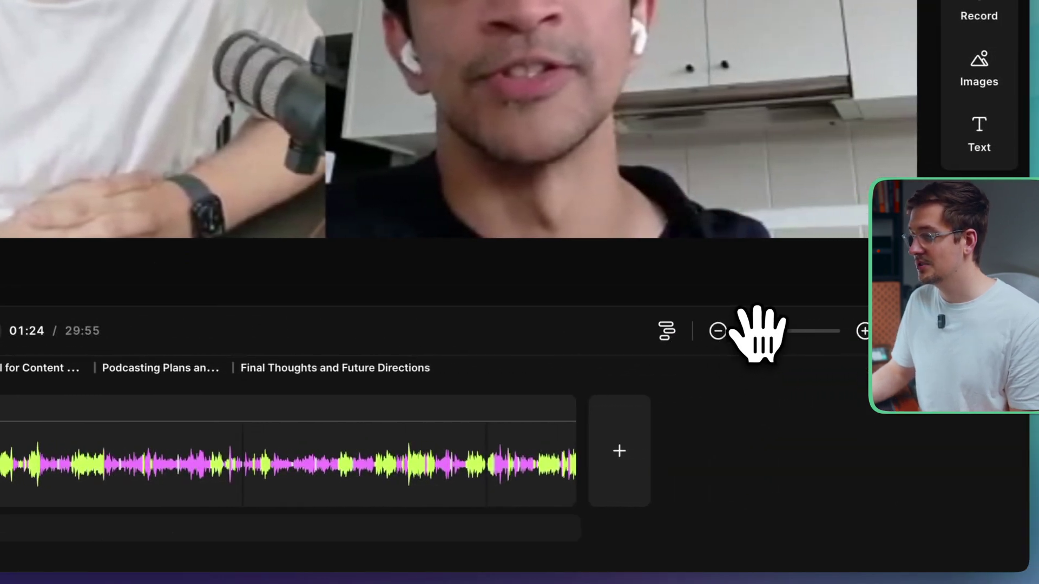
left_click_drag(752, 331, 800, 332)
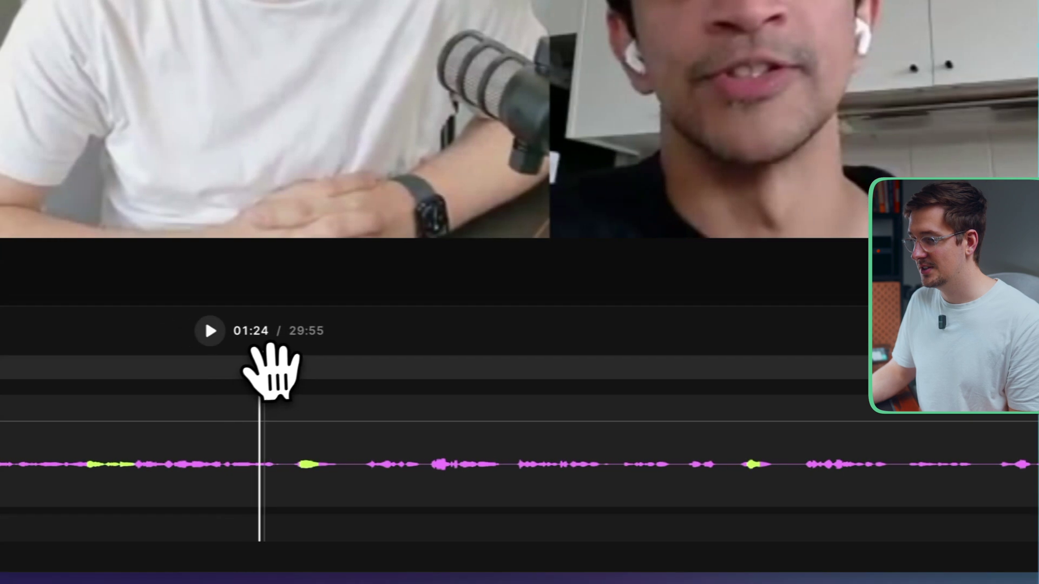
left_click_drag(32, 357, 68, 357)
left_click_drag(308, 357, 280, 383)
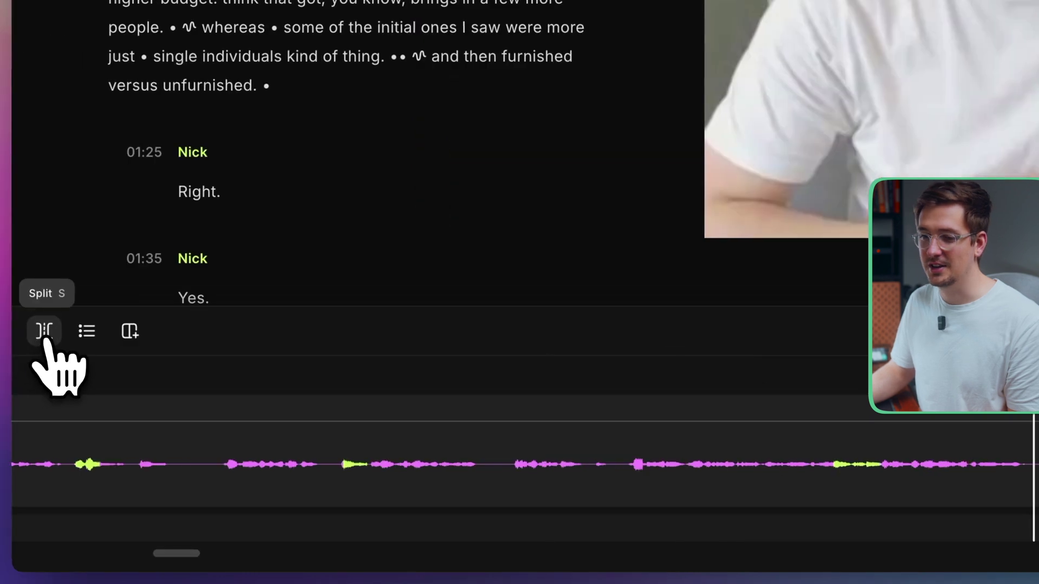
Split the clip at 01:25 and 01:36, delete the 11-second piece, then undo the deletion.
left_click(49, 338)
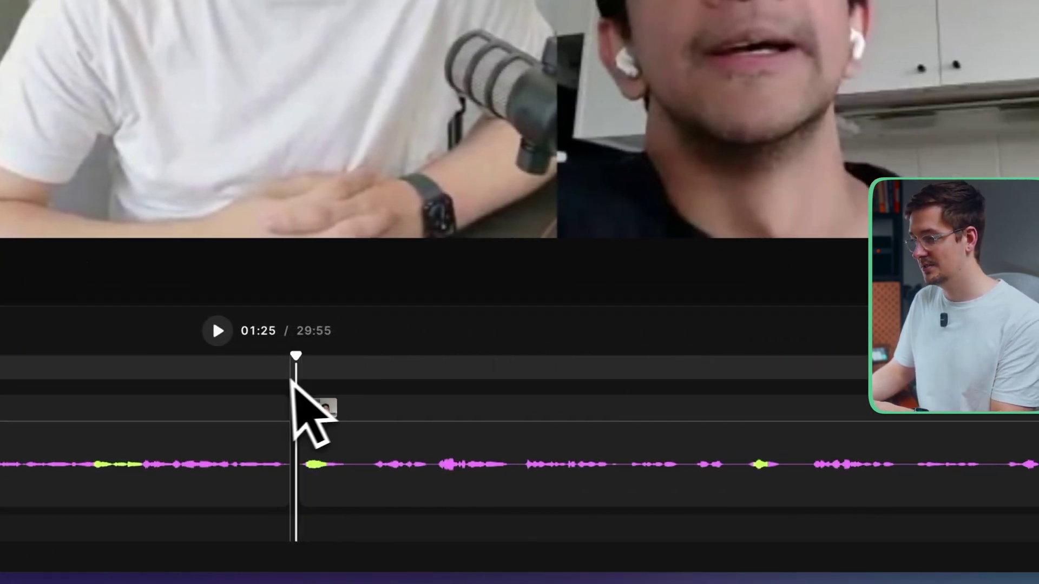
left_click_drag(297, 355, 794, 379)
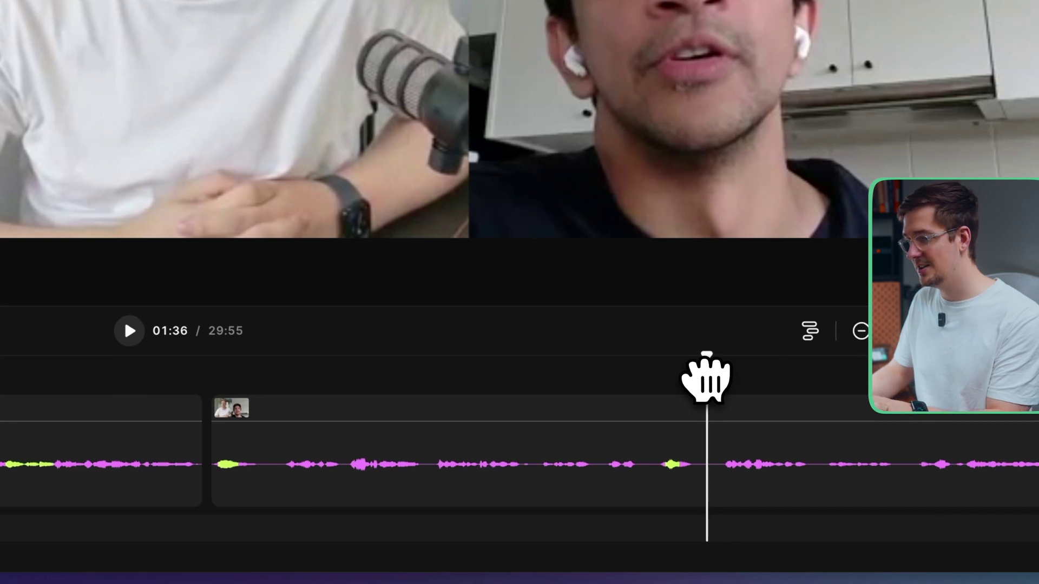
key("s")
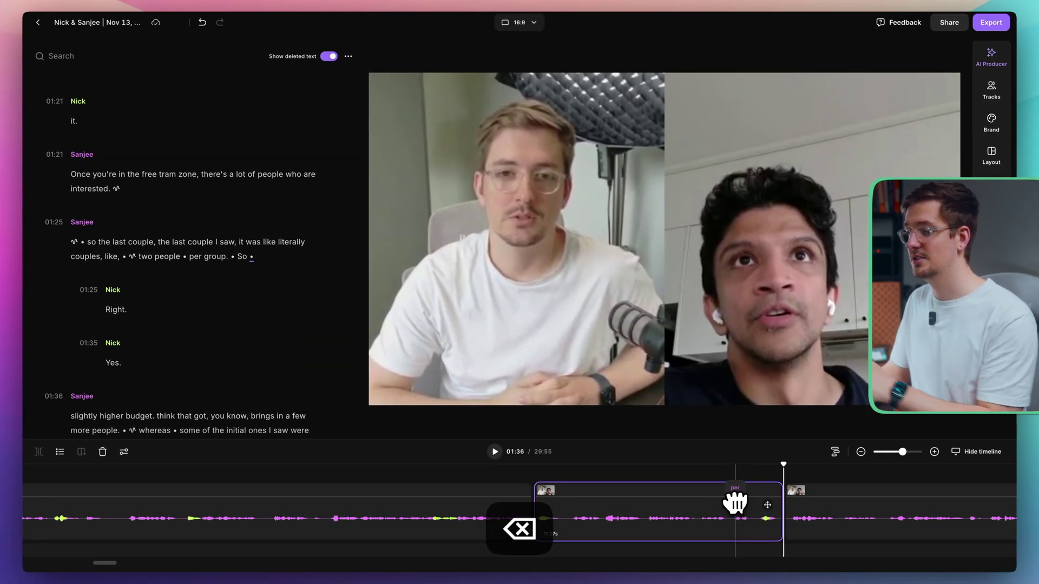
key("BackSpace")
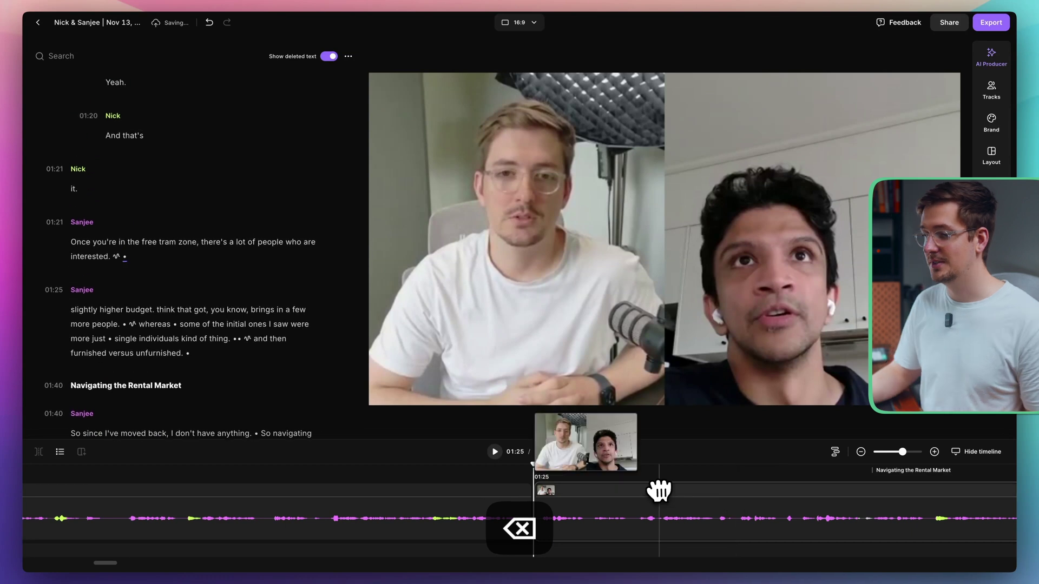
key("super+z")
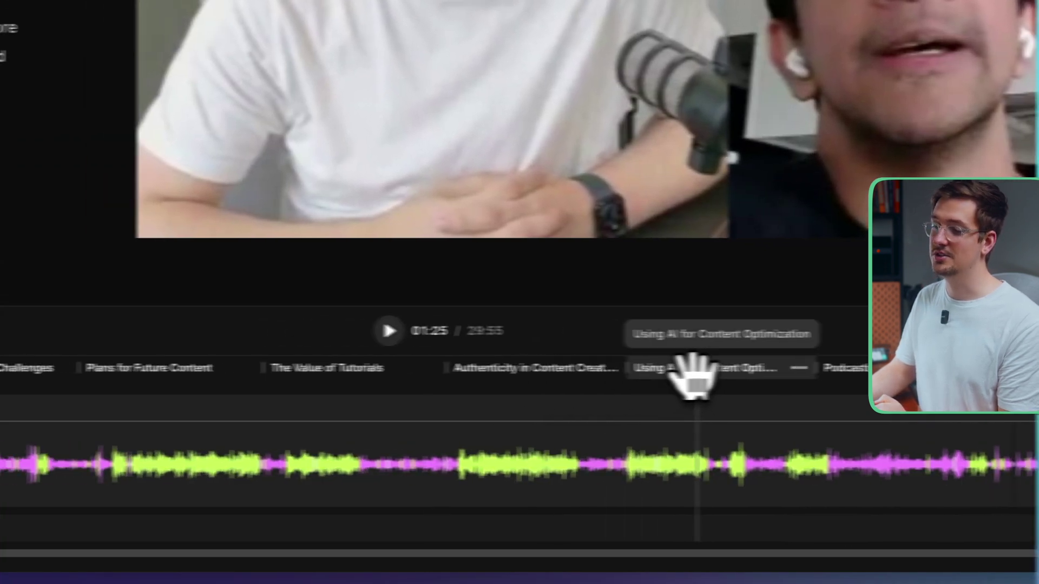
left_click_drag(694, 378, 52, 379)
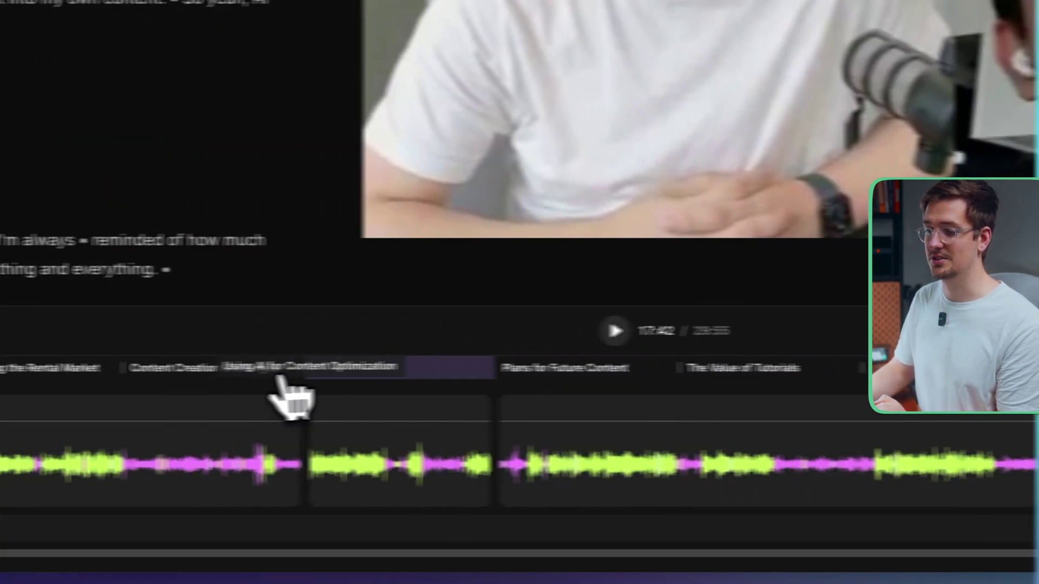
left_click_drag(282, 379, 255, 373)
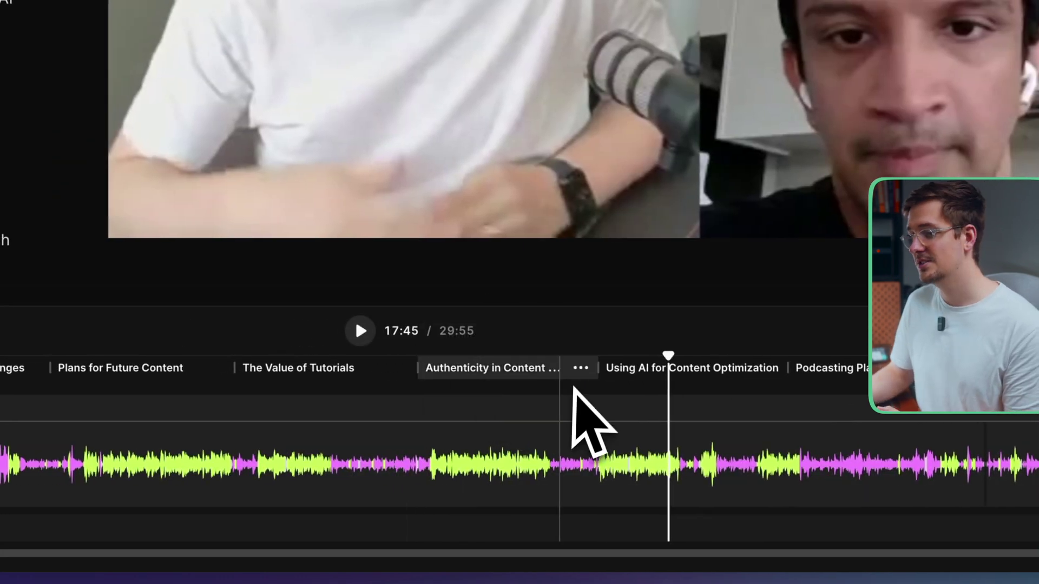
left_click(401, 368)
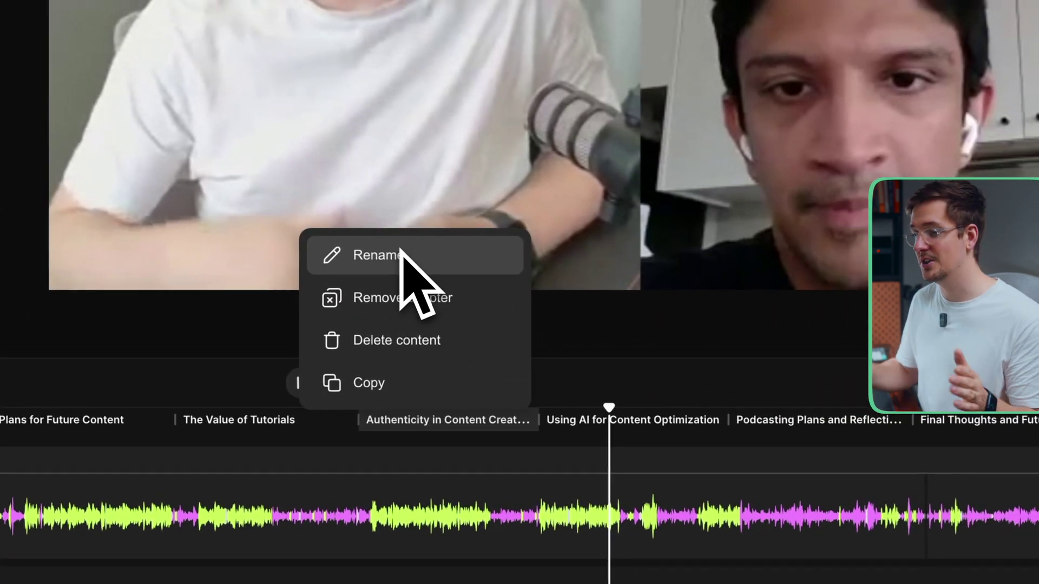
left_click(861, 348)
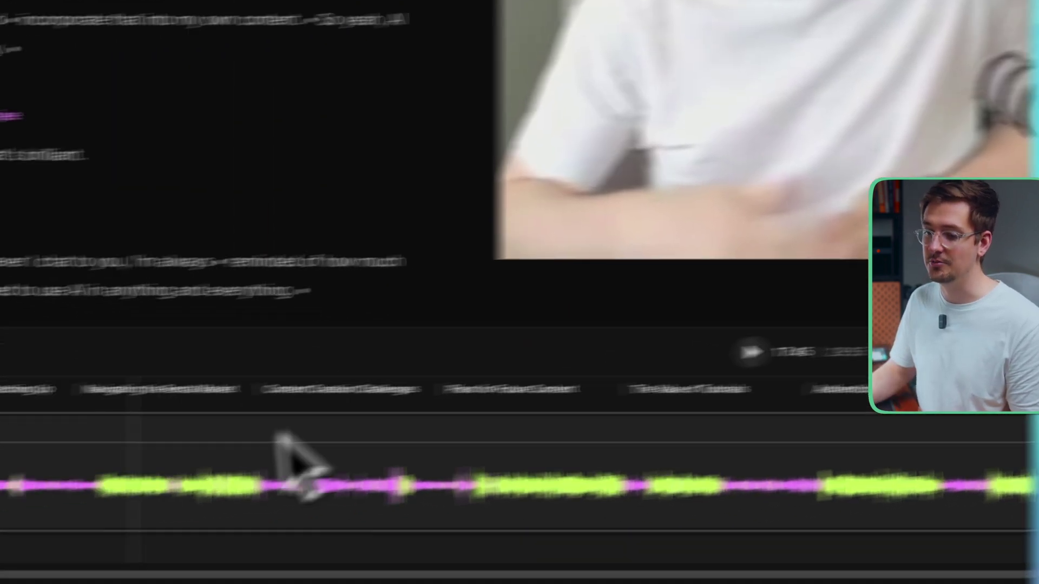
Add the 02:08 Cornicob folk track as background music starting at 00:00.
left_click(151, 528)
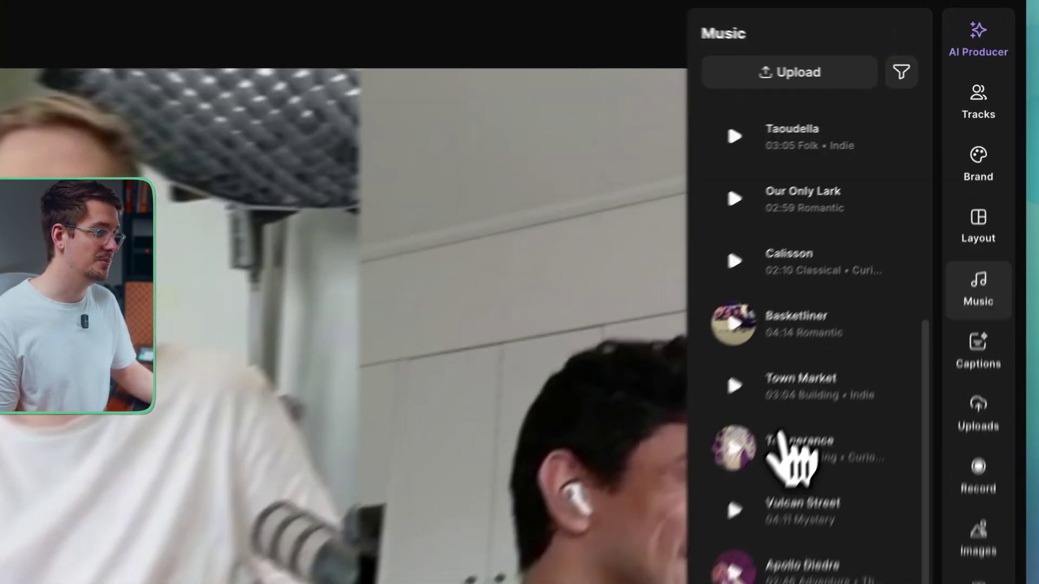
scroll(779, 433, "down", 3)
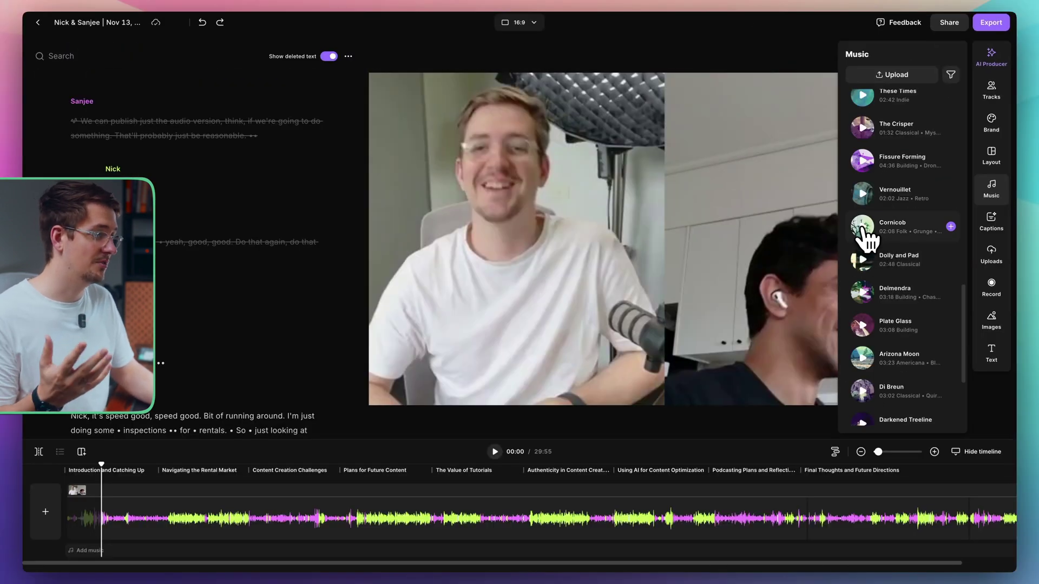
left_click(862, 227)
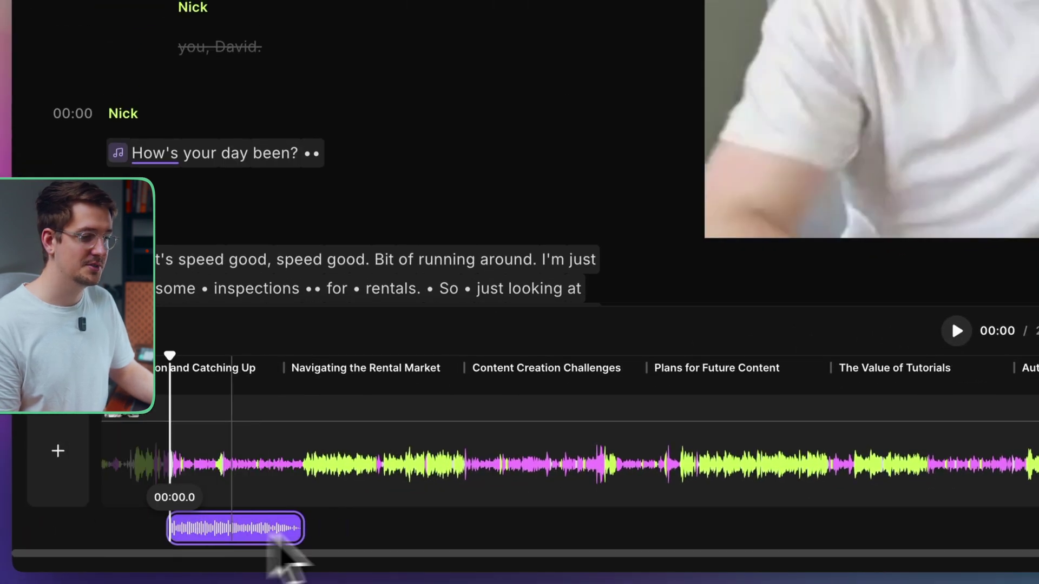
left_click_drag(222, 529, 186, 528)
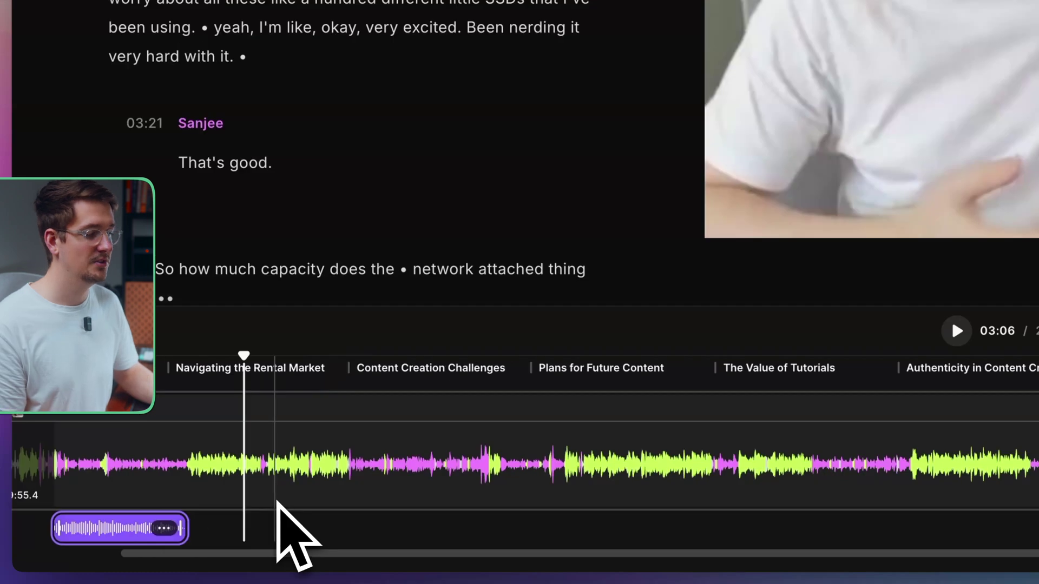
scroll(277, 503, "left", 5)
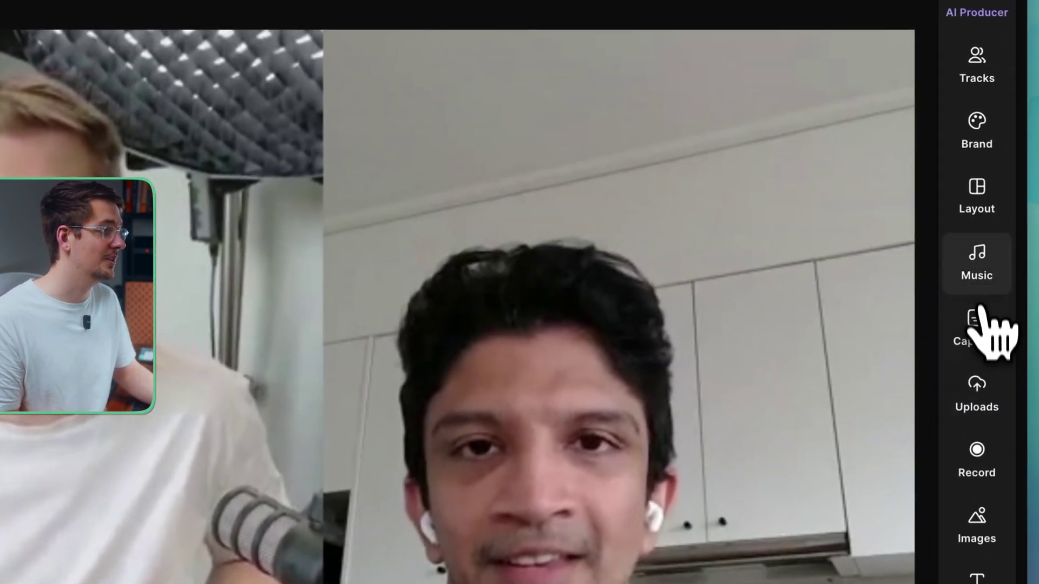
left_click(978, 265)
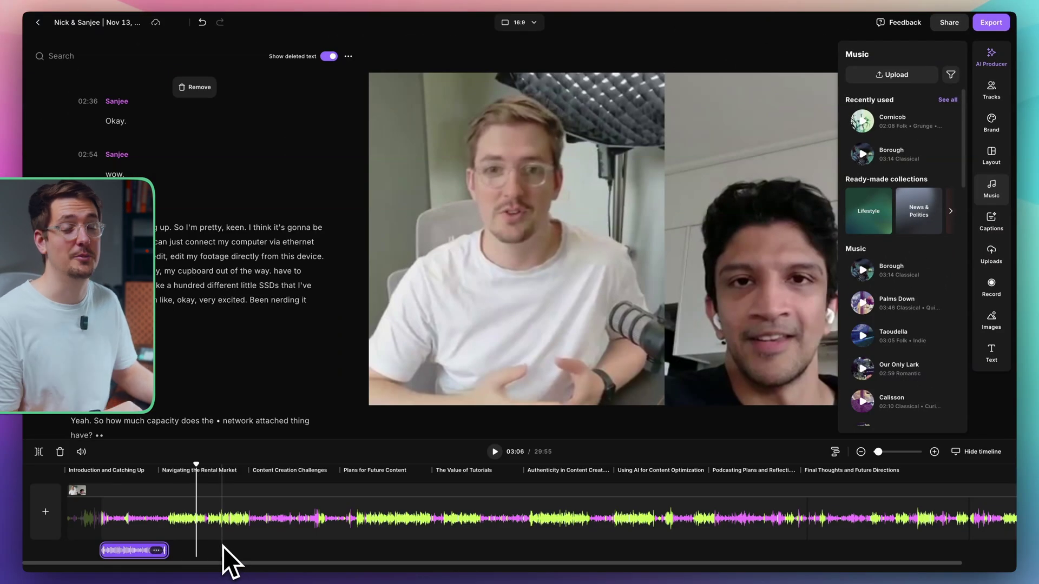
Add a laptop-typing photo from Images and extend it to about 04:43 on the timeline.
left_click(991, 321)
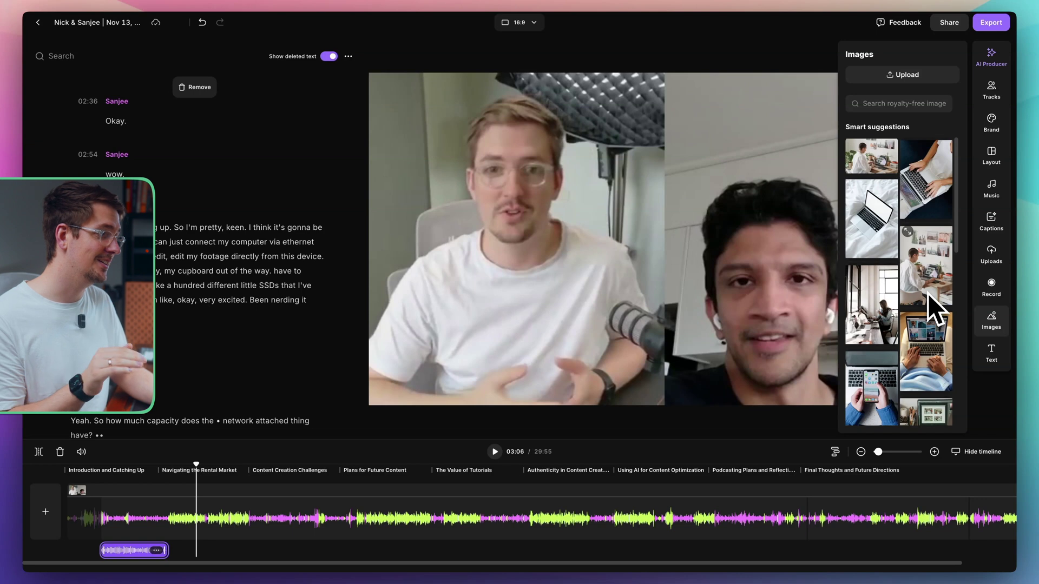
scroll(928, 294, "down", 5)
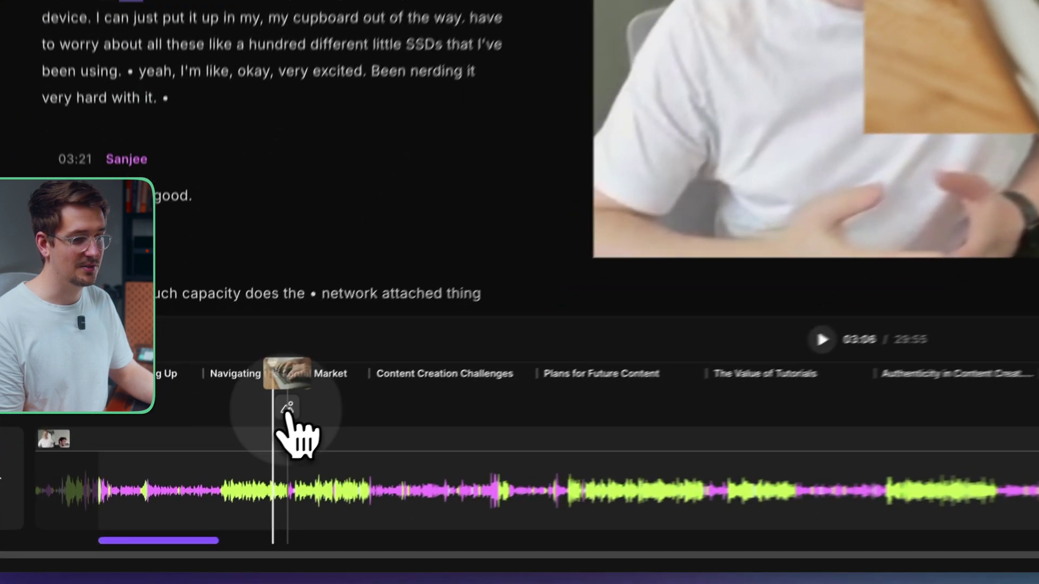
left_click_drag(280, 404, 343, 401)
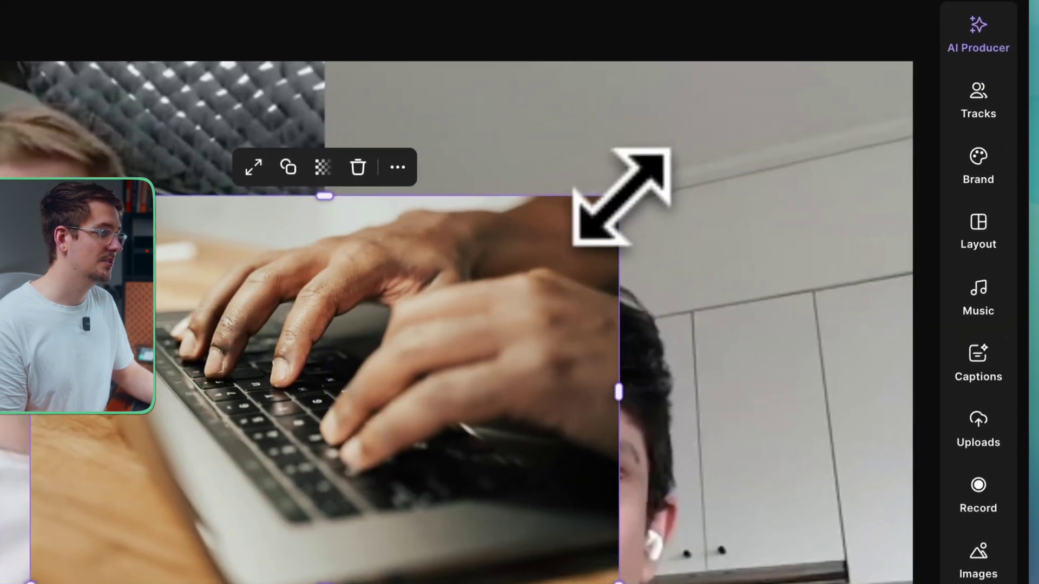
Enlarge the photo, crop it to a rounded square, and position it over the frame's left side.
left_click_drag(621, 216, 811, 127)
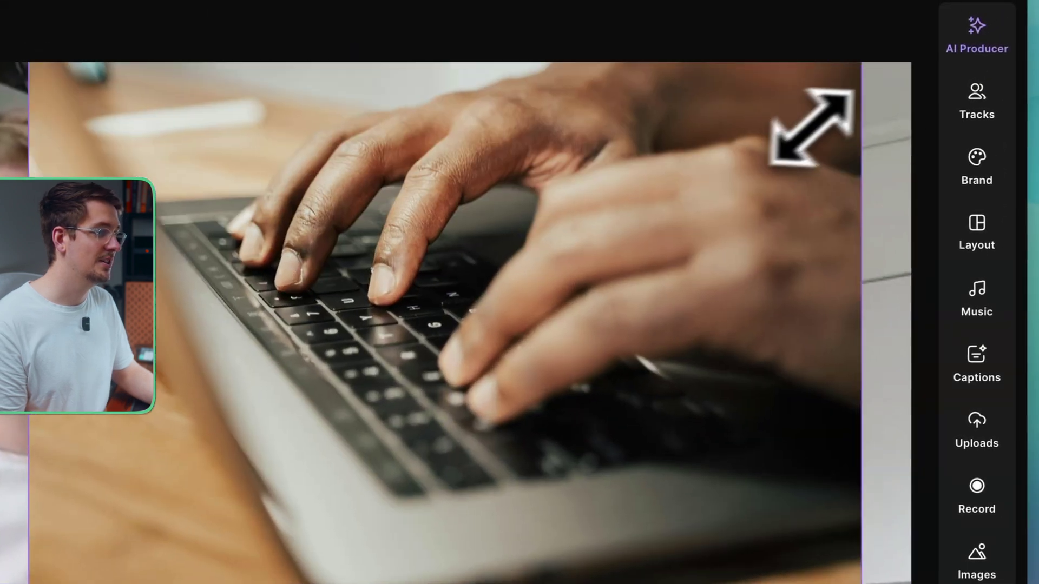
mouse_move(461, 329)
left_mouse_down()
mouse_move(446, 389)
mouse_move(471, 315)
left_mouse_up()
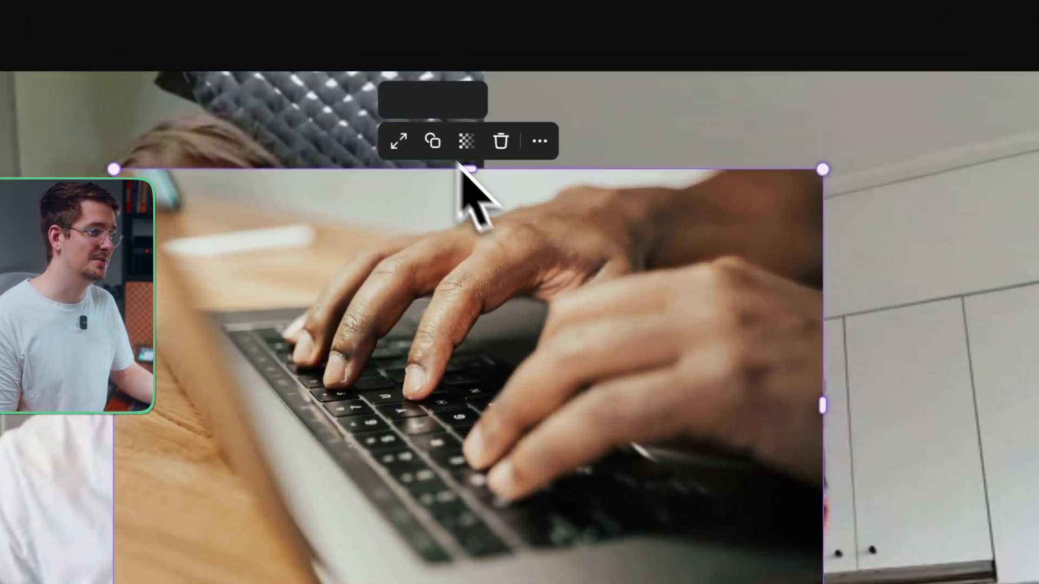
left_click(424, 101)
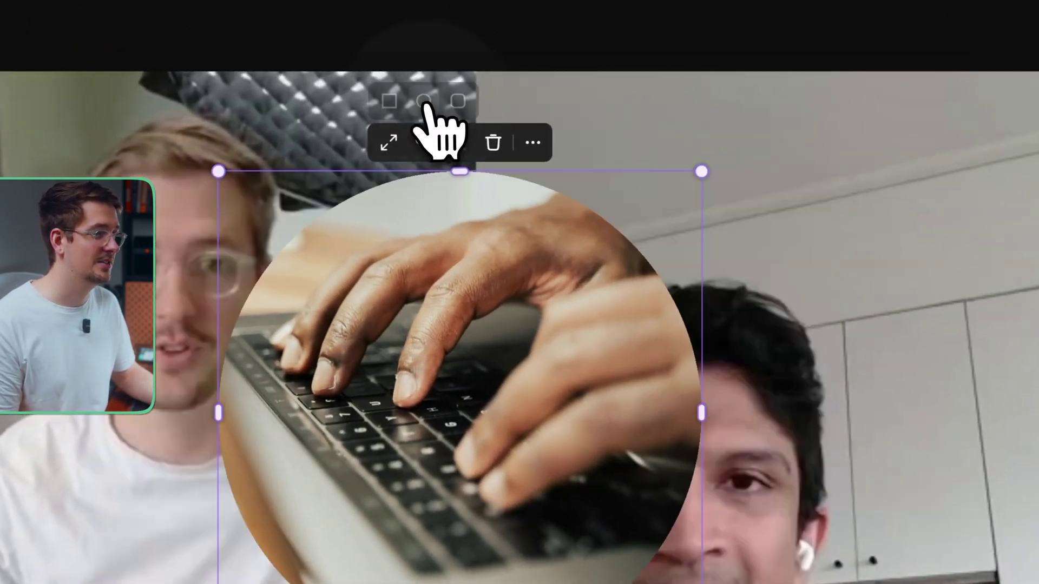
left_click(424, 143)
left_click(459, 100)
left_click_drag(527, 392, 356, 385)
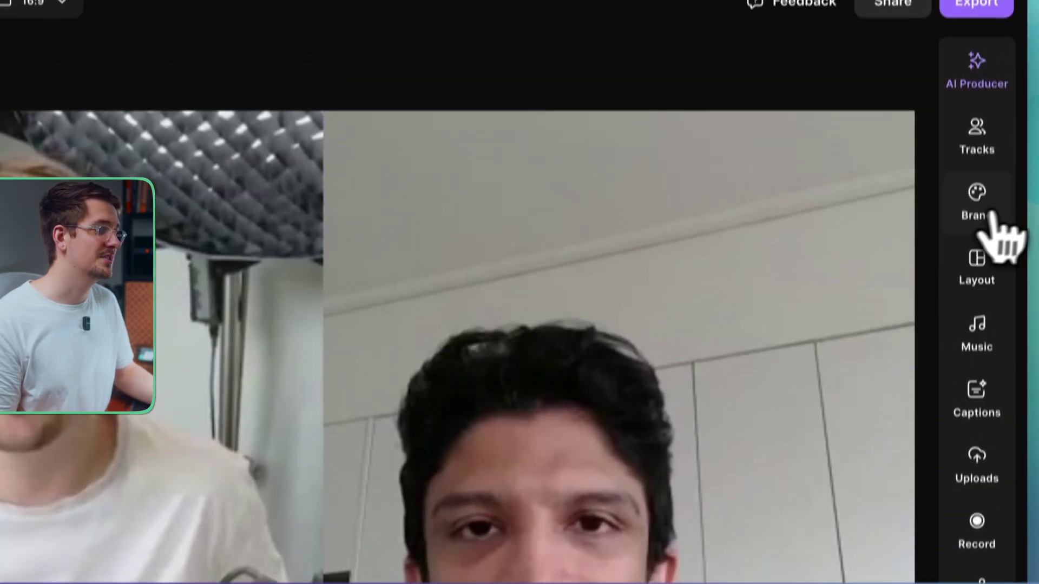
Set a green gradient brand background, round the speaker tile corners, and move the second speaker's tile right.
left_click(990, 216)
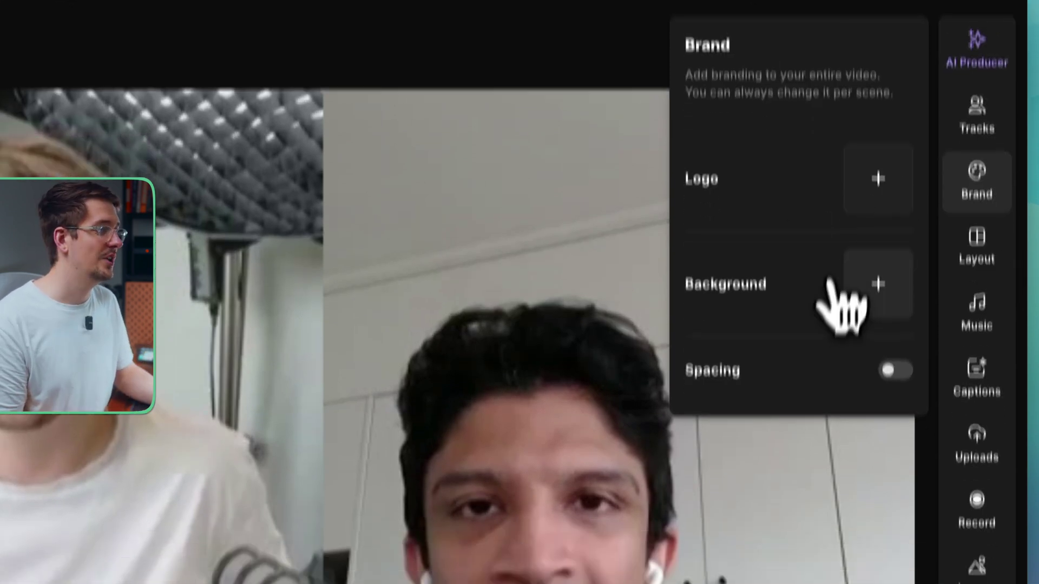
left_click(866, 336)
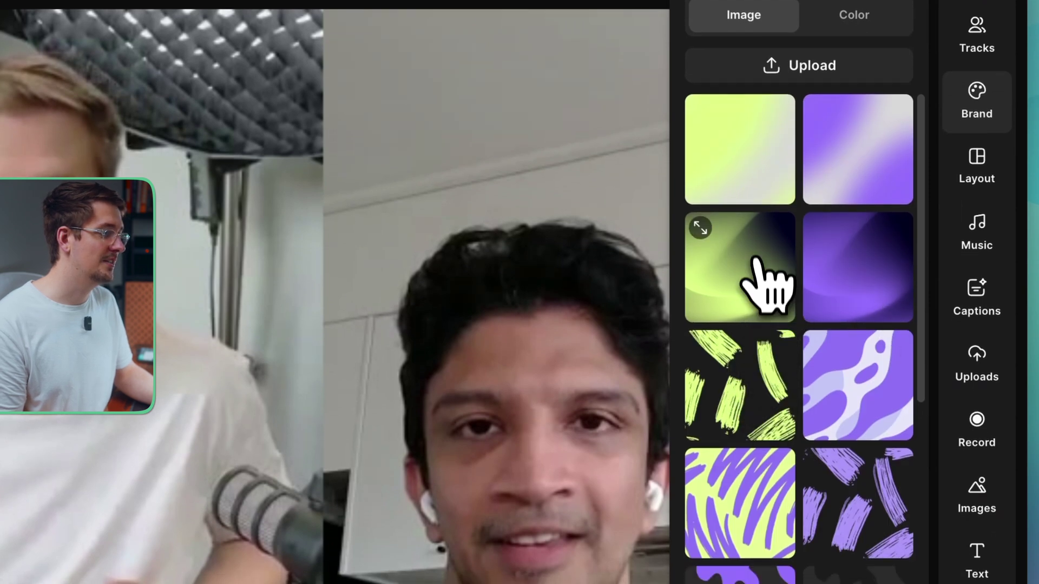
left_click(769, 284)
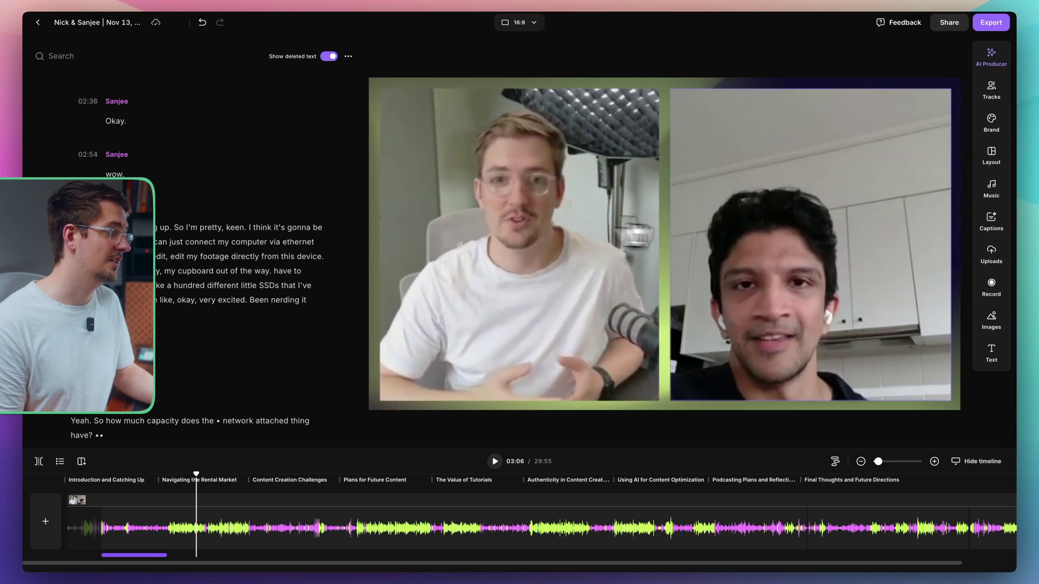
left_click(991, 122)
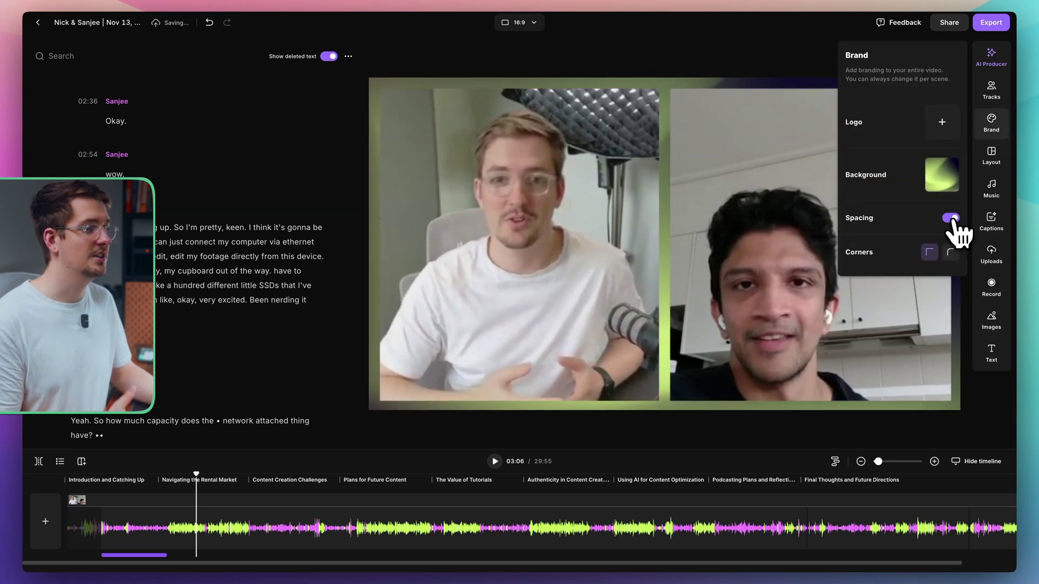
left_click(951, 254)
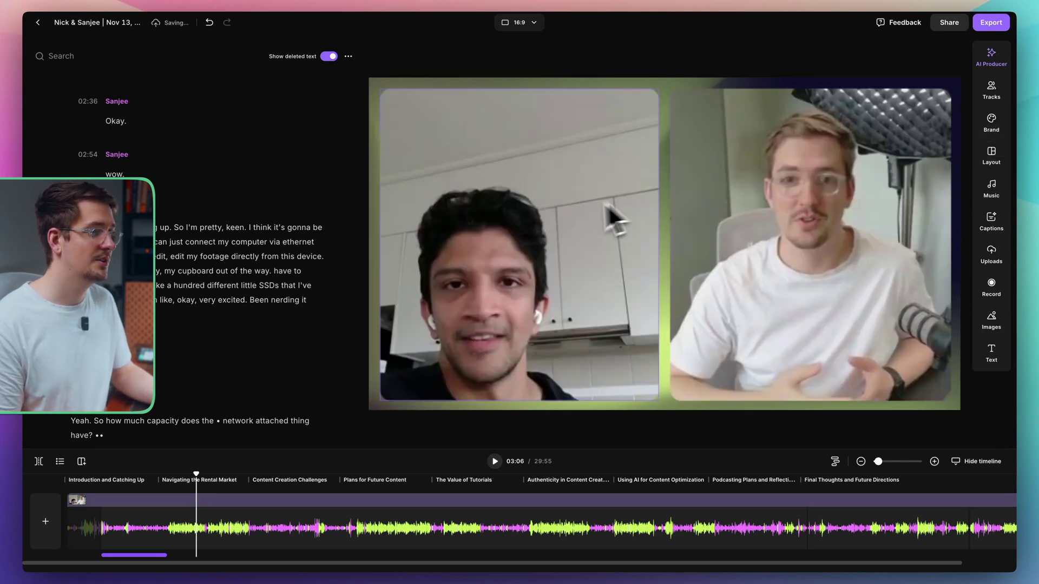
left_click_drag(615, 216, 698, 165)
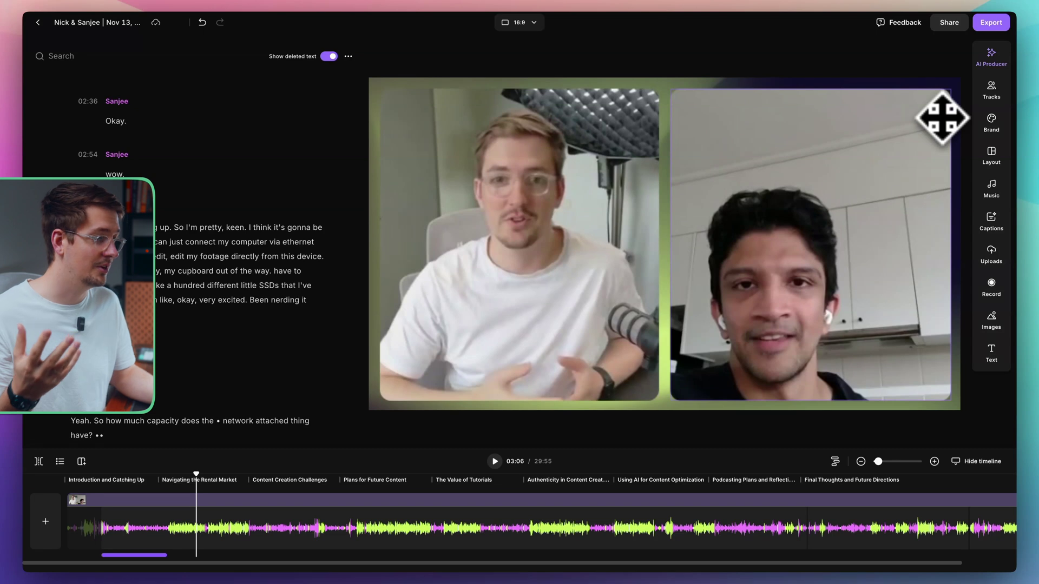
Compare the Split screen and Grid layouts, then settle on Smart scenes for the episode.
left_click(991, 155)
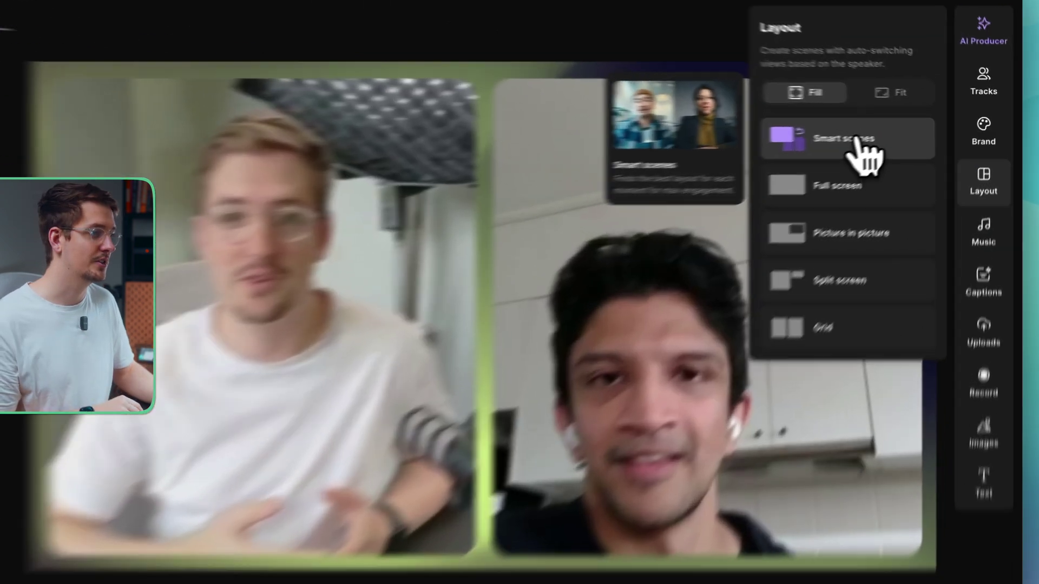
left_click(910, 129)
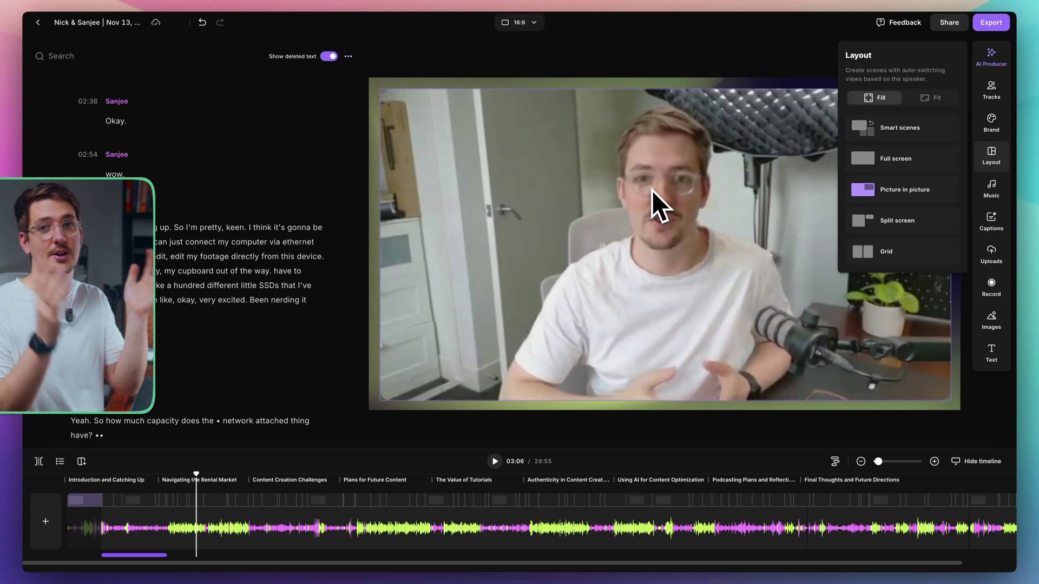
left_click(914, 223)
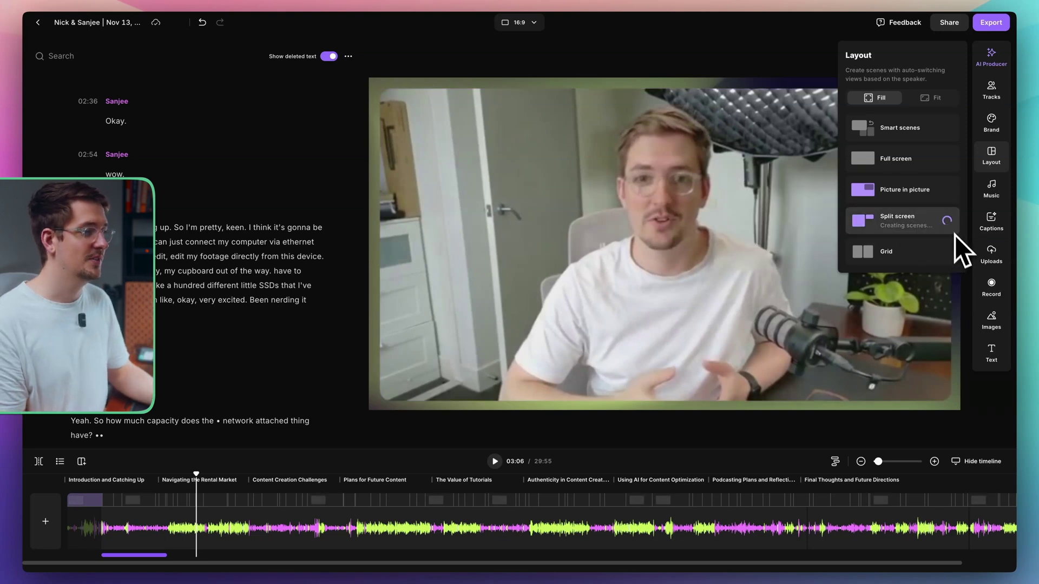
left_click(991, 163)
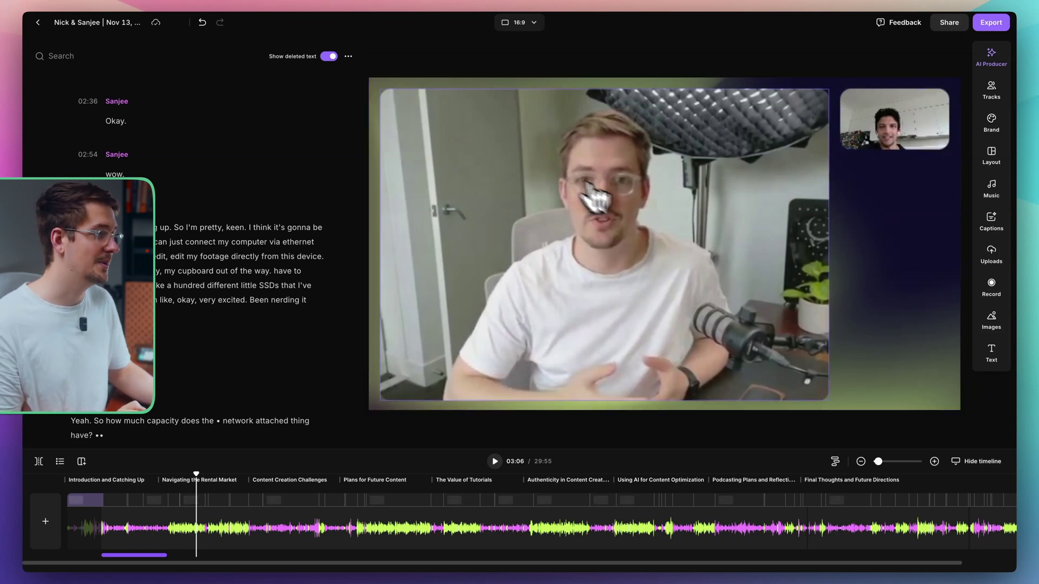
left_click(991, 155)
left_click(887, 253)
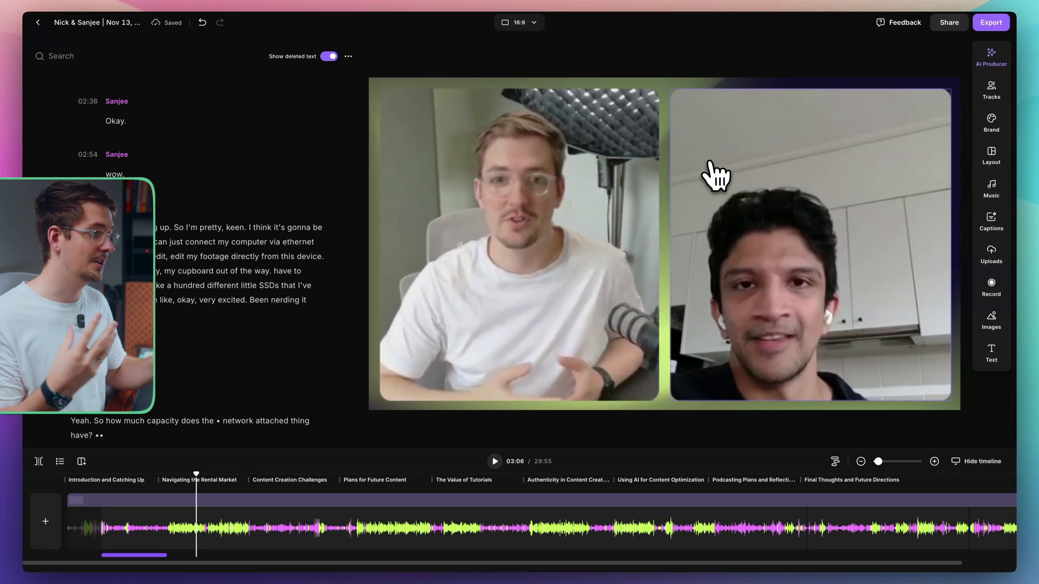
left_click(991, 155)
left_click(918, 130)
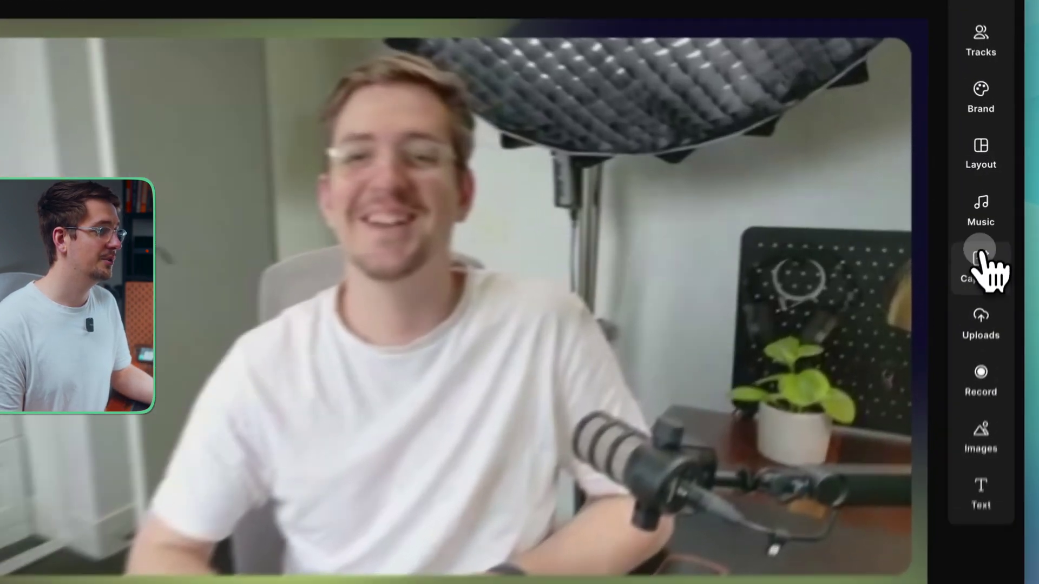
Apply the grey boxed caption preset and play the episode to watch the captions.
left_click(990, 232)
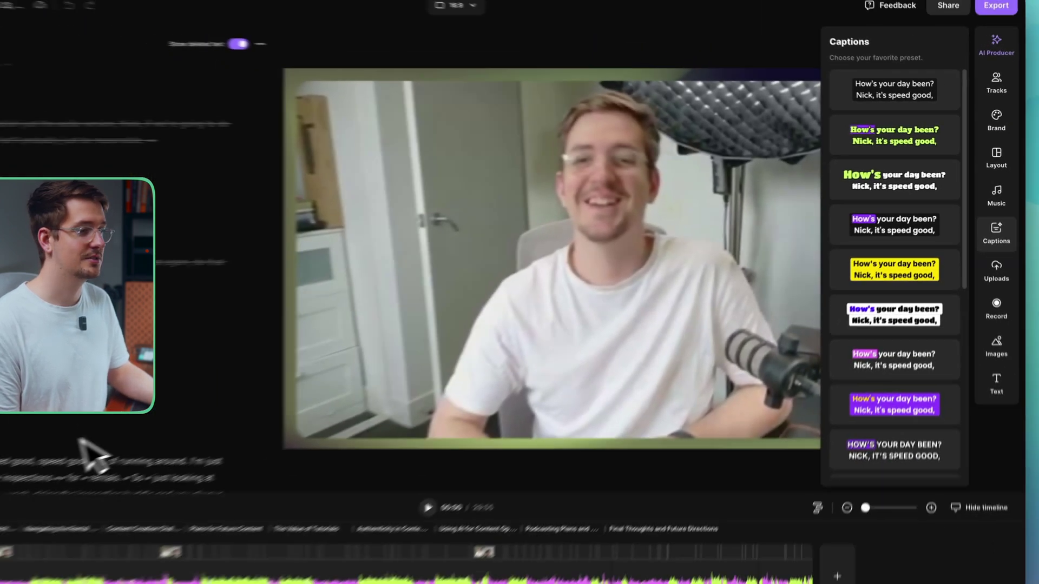
left_click(828, 202)
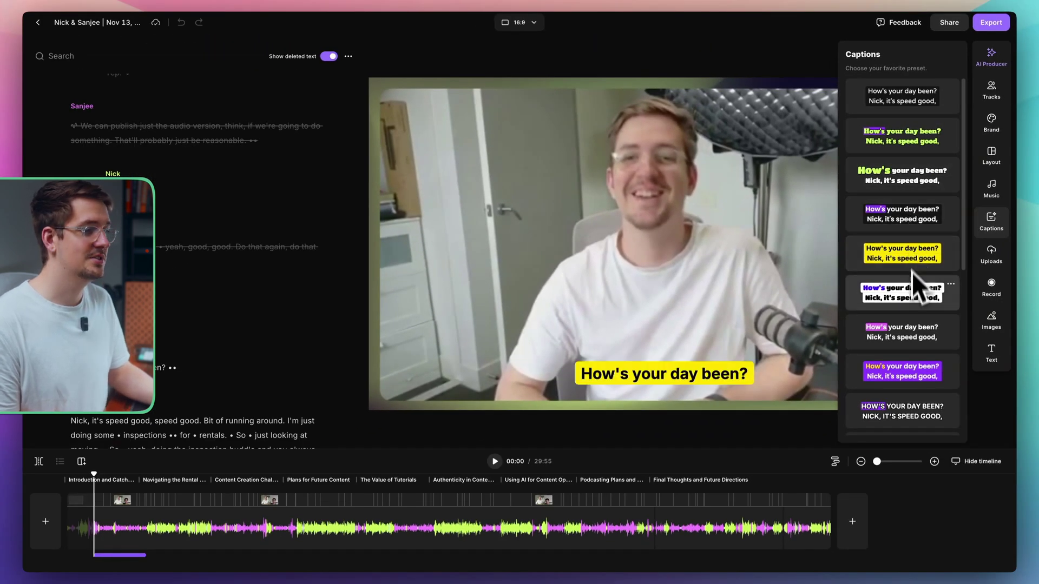
scroll(904, 322, "down", 1)
scroll(904, 323, "down", 5)
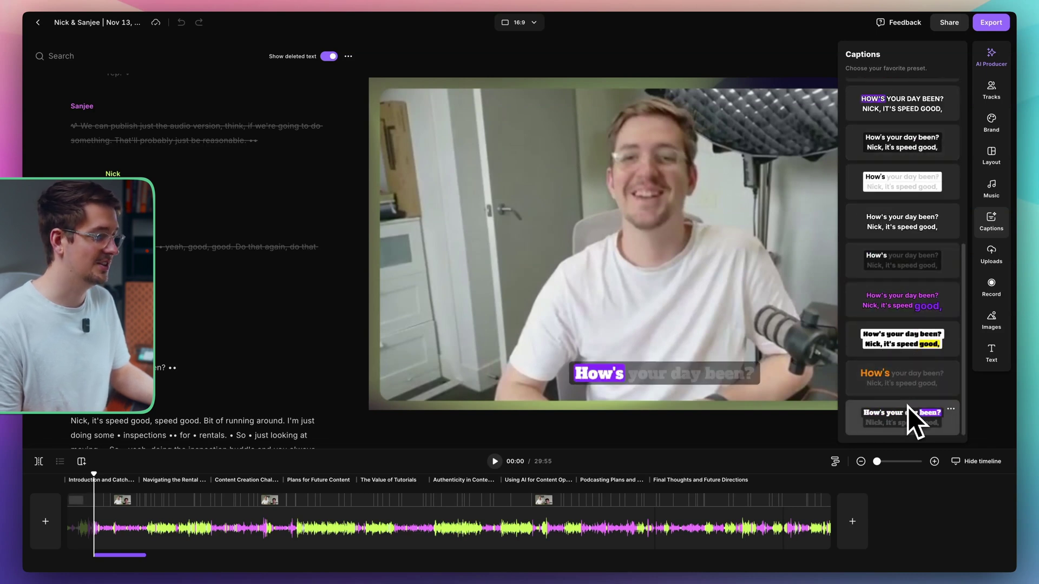
scroll(903, 352, "up", 1)
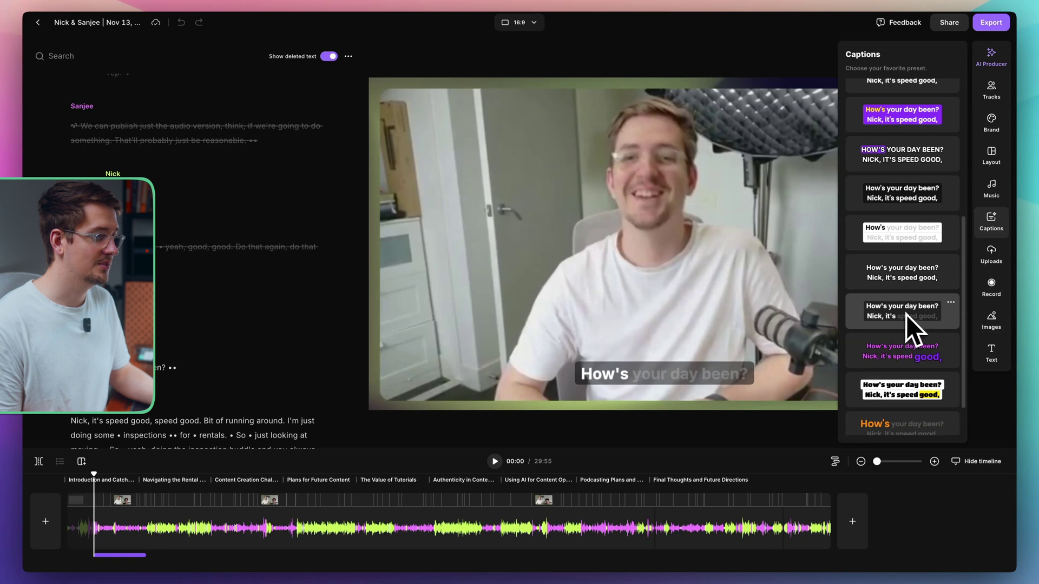
left_click(906, 313)
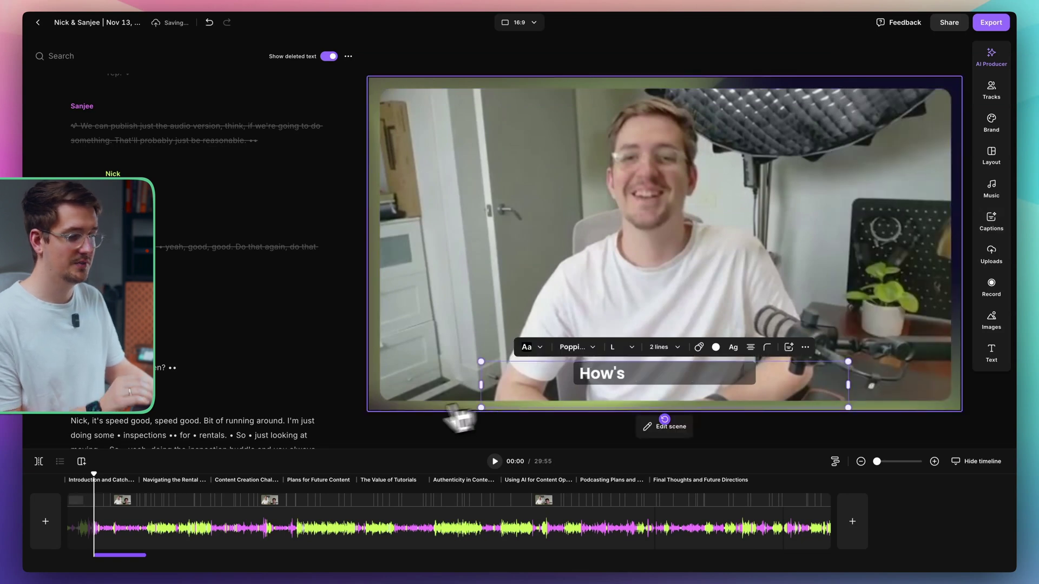
left_click(92, 422)
key("space")
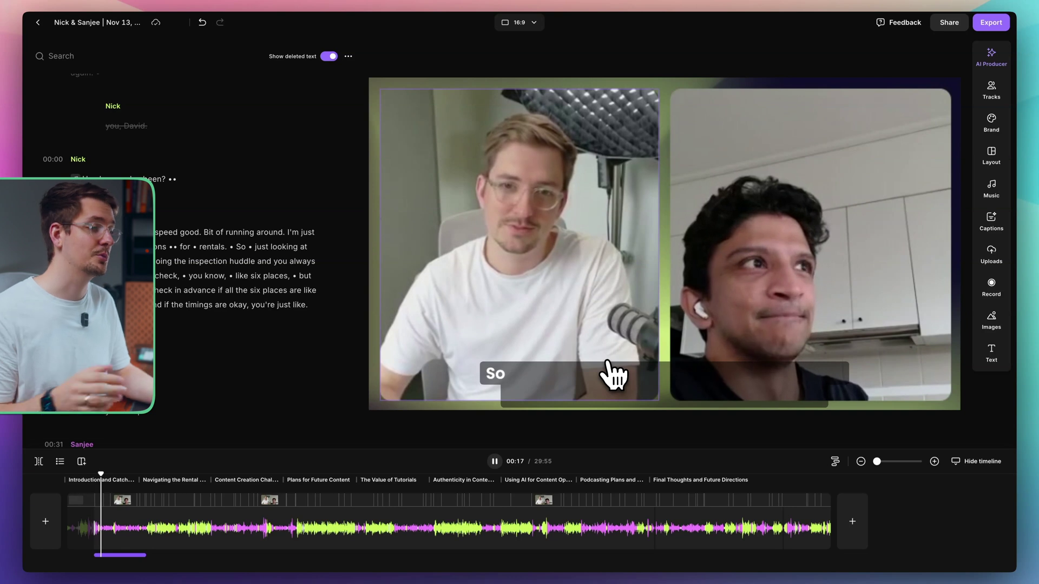
Limit the captions to 1 line and give them the Scale animation.
key("space")
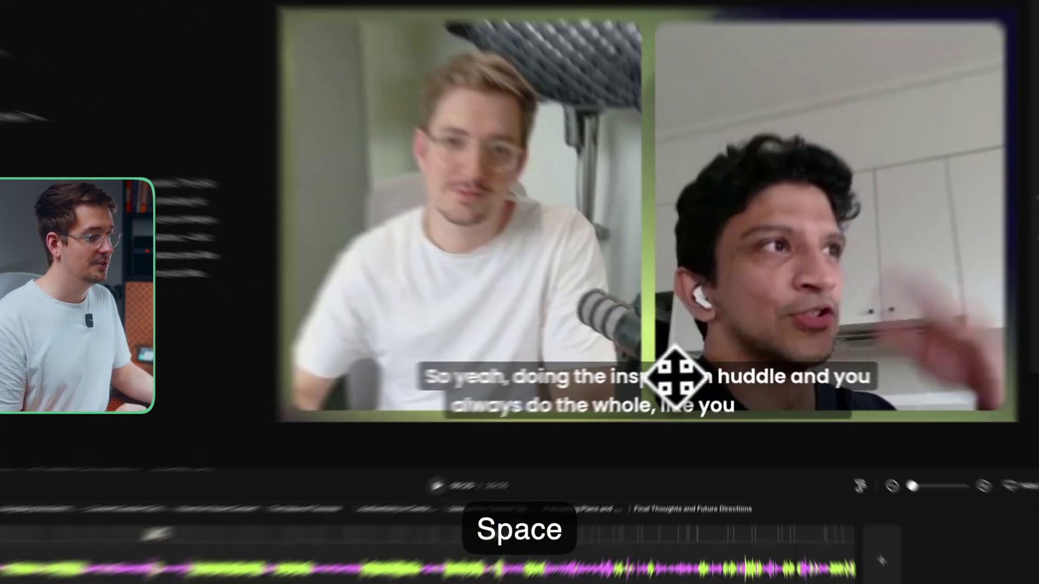
left_click(676, 373)
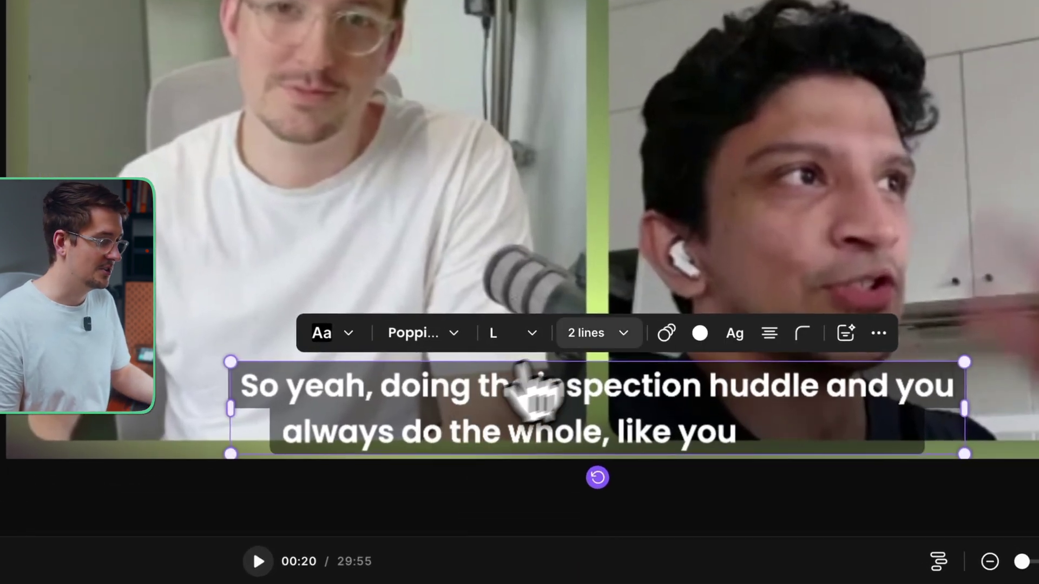
left_click(589, 335)
left_click(588, 196)
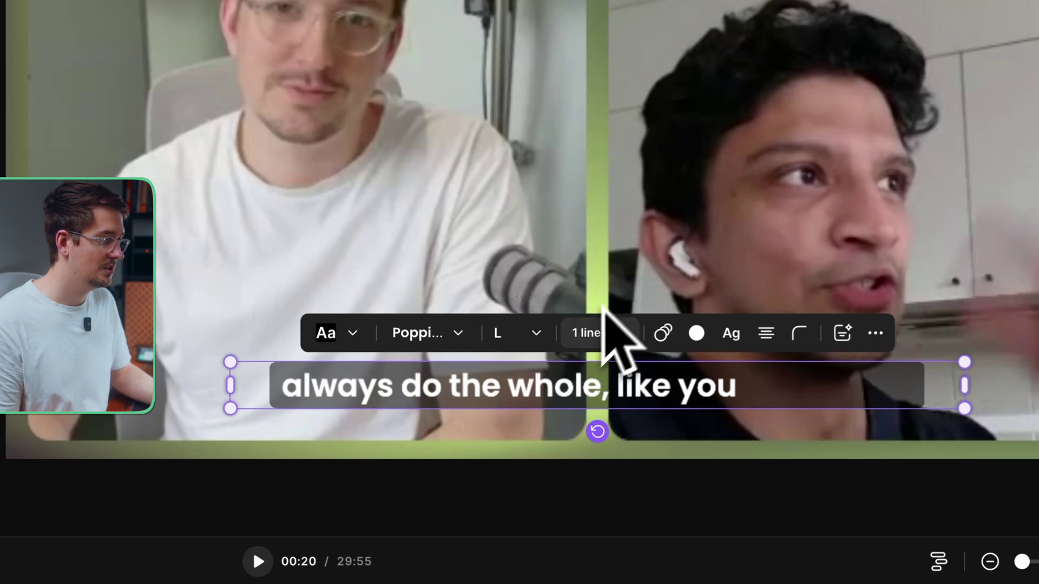
left_click(665, 335)
scroll(673, 255, "down", 3)
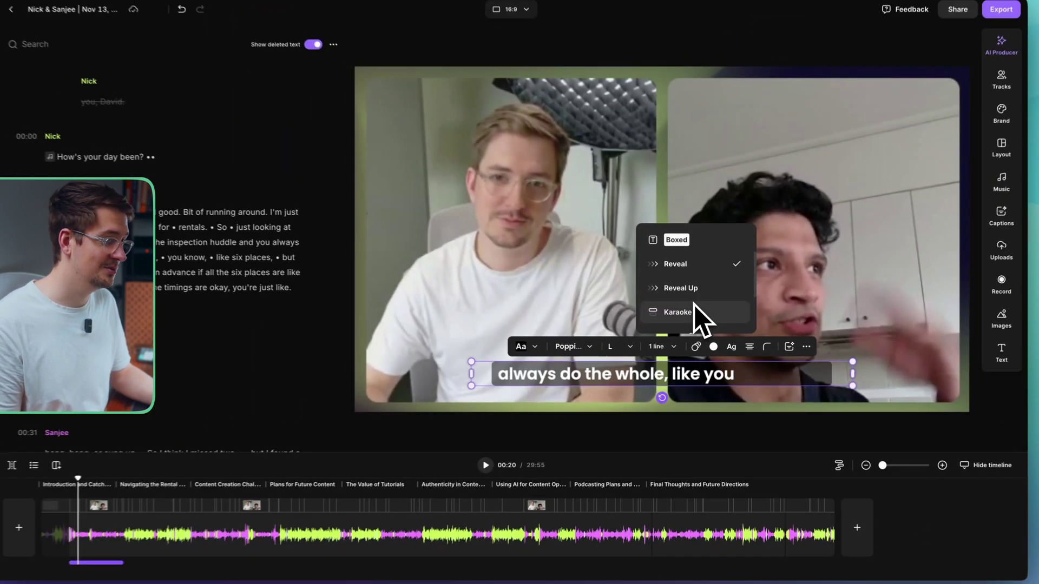
scroll(658, 259, "up", 3)
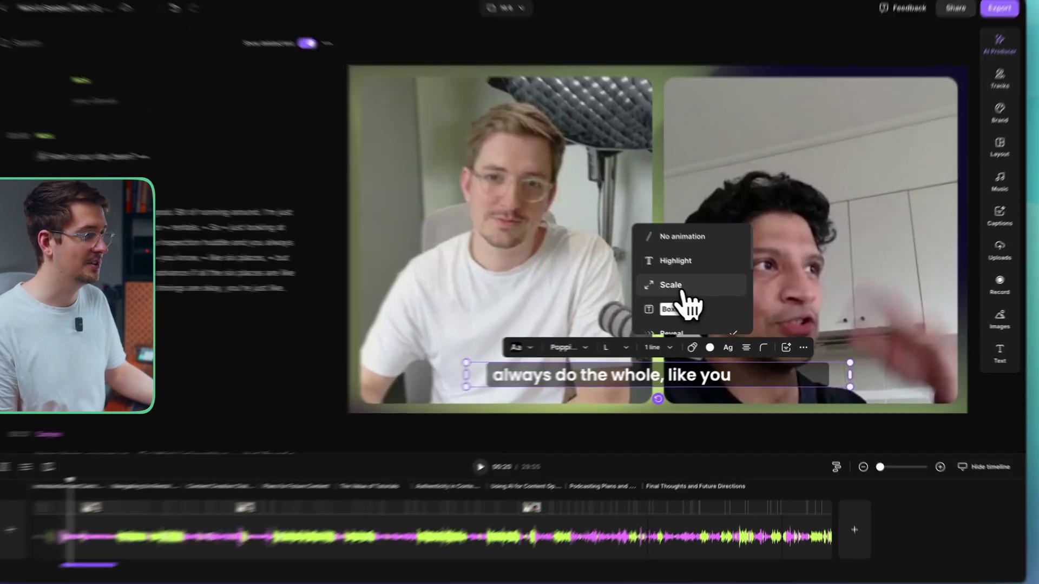
left_click(639, 216)
Check caption colour and font, keep Poppins Bold, and preview the playback.
left_click(634, 283)
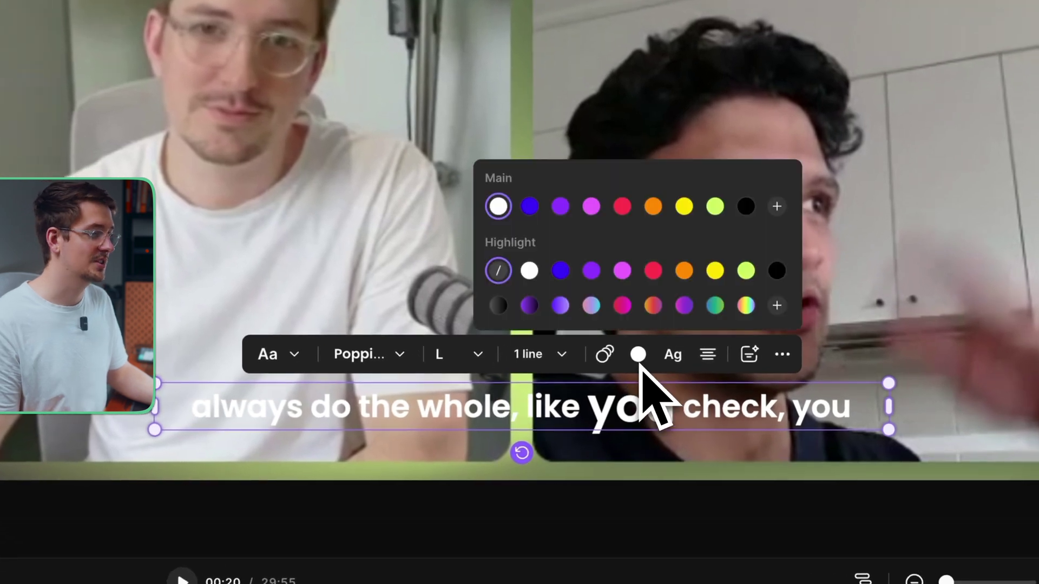
left_click(383, 352)
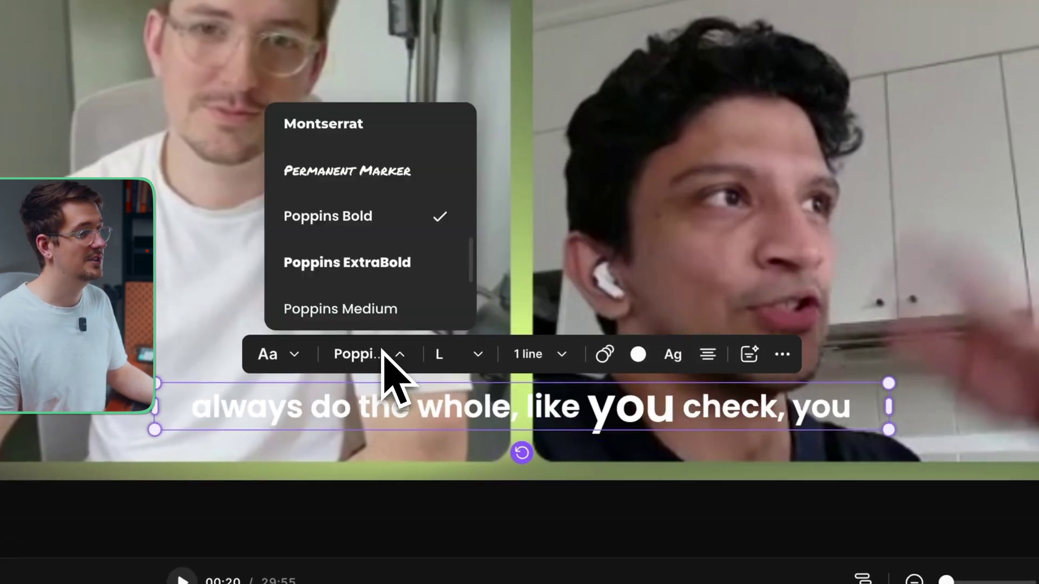
left_click(384, 352)
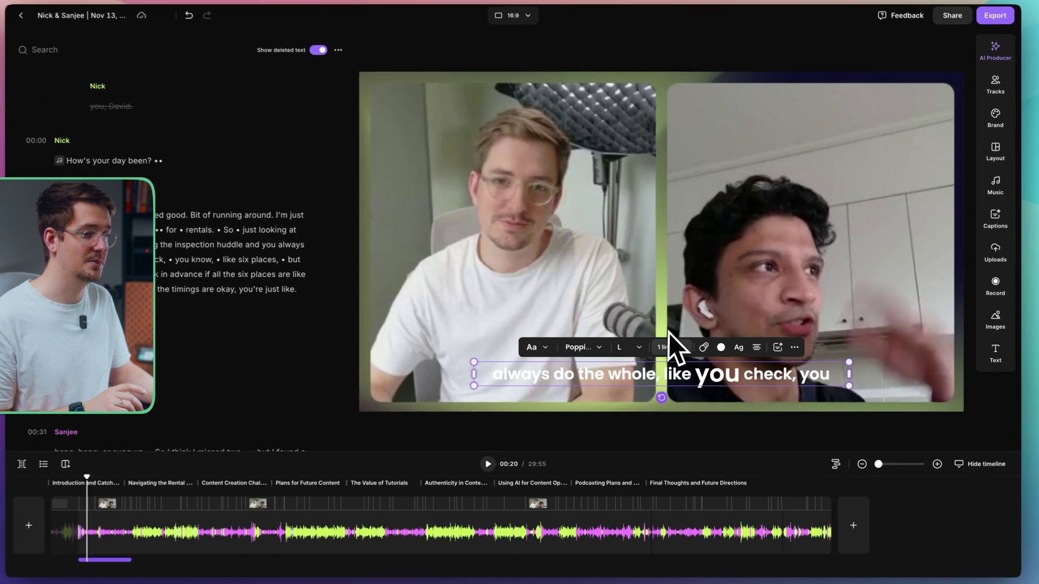
key("space")
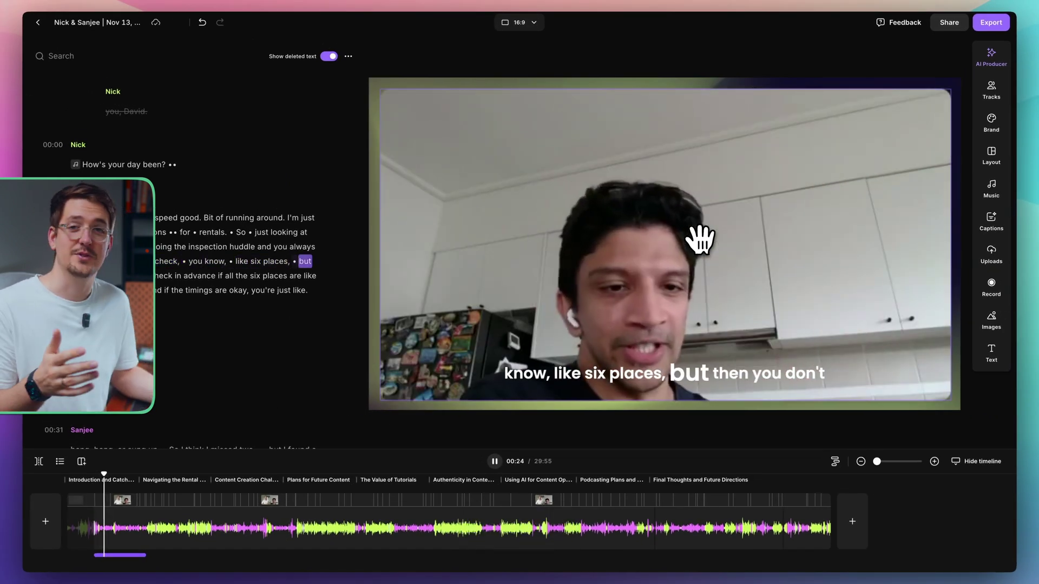
key("space")
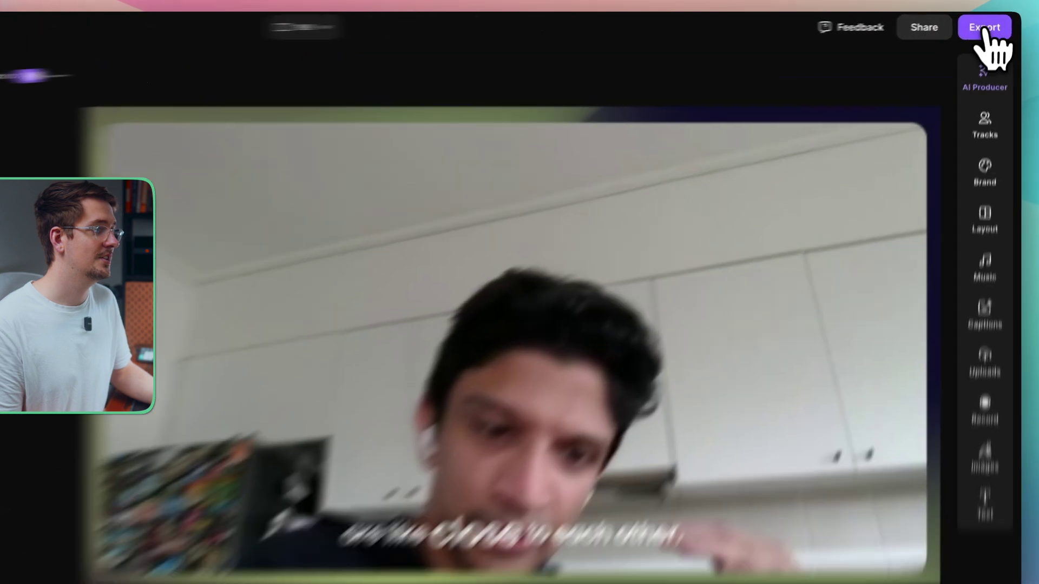
Export the video at 2160p 4K with Normalize Audio Levels turned on.
left_click(991, 22)
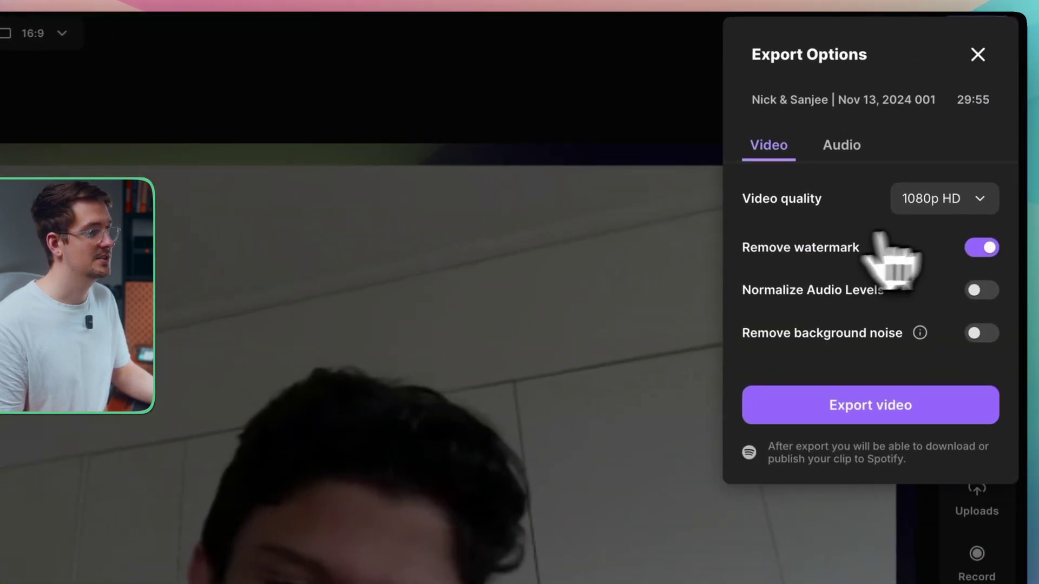
left_click(976, 199)
left_click(941, 341)
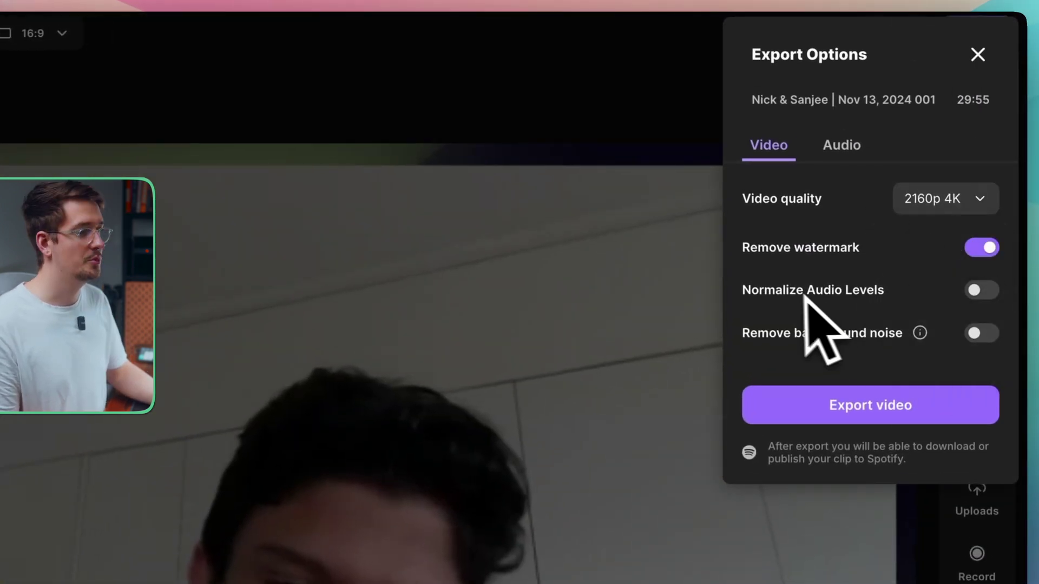
left_click(982, 291)
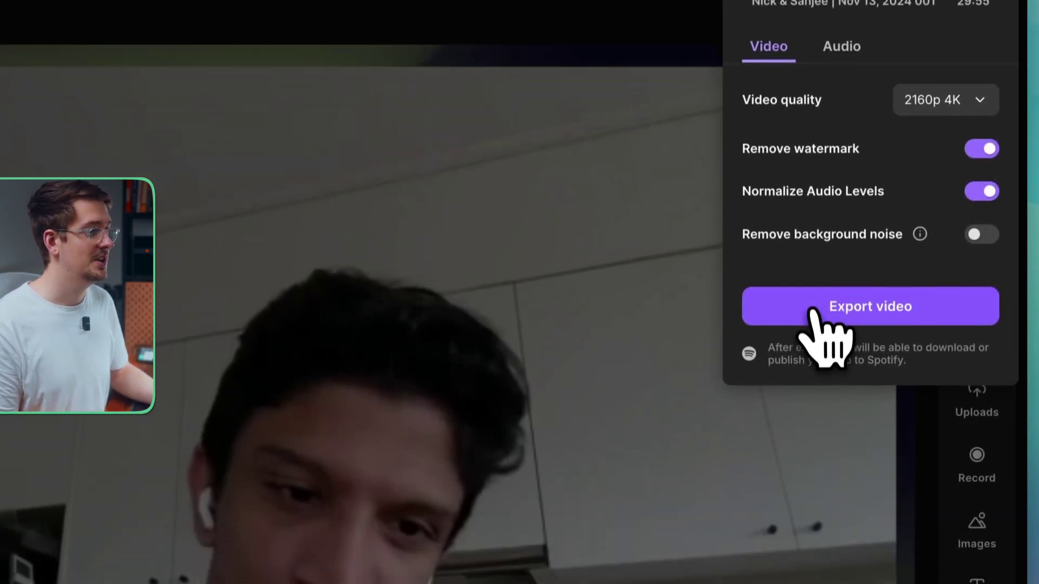
left_click(816, 312)
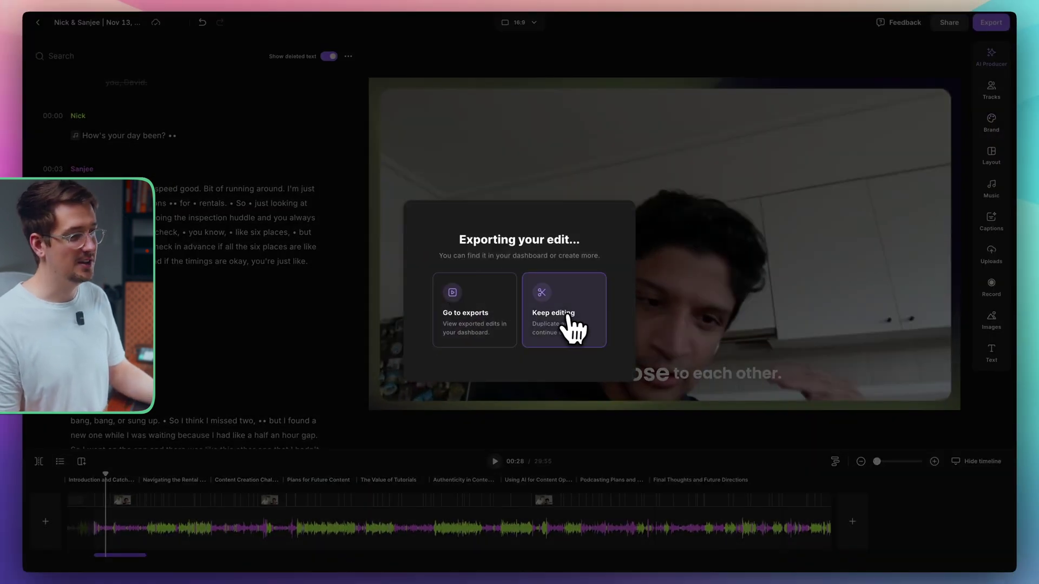
Go to exports on the project page and dismiss the Upload audio or video dialog.
left_click(460, 311)
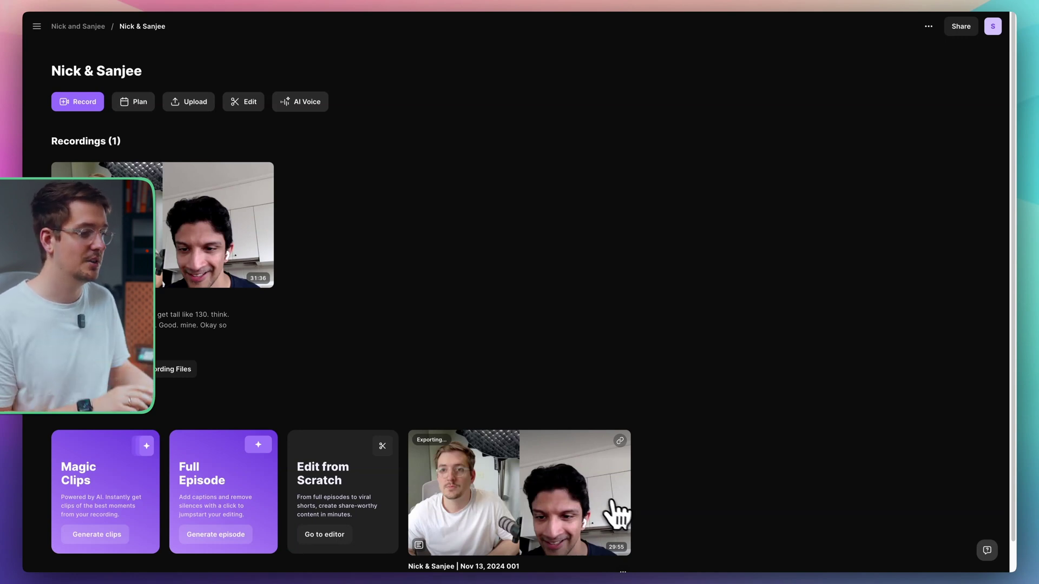
scroll(617, 514, "down", 1)
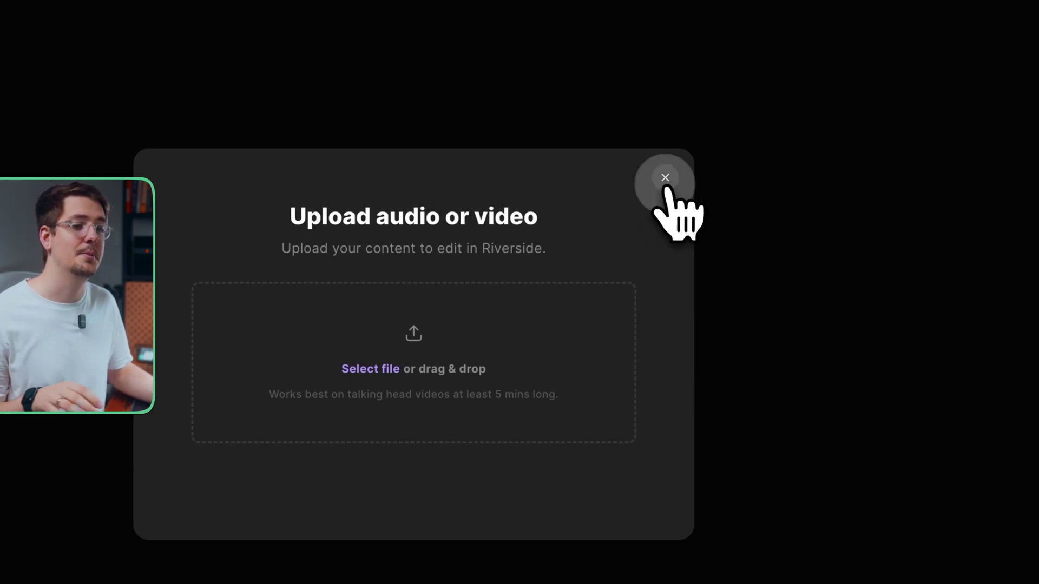
left_click(665, 178)
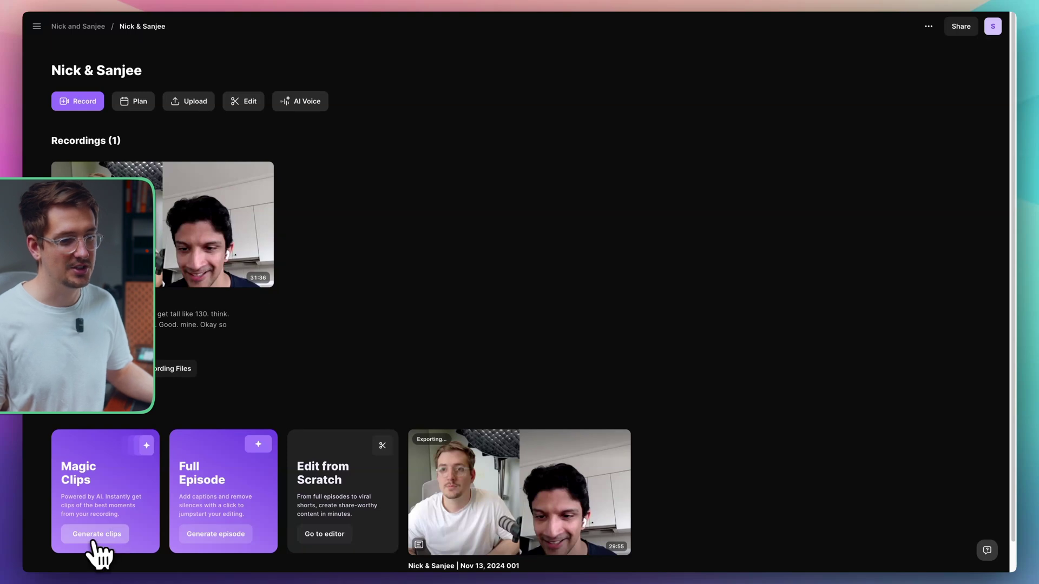
Set up Magic Clips with the Under 30 sec duration and focus the topics field.
left_click(102, 536)
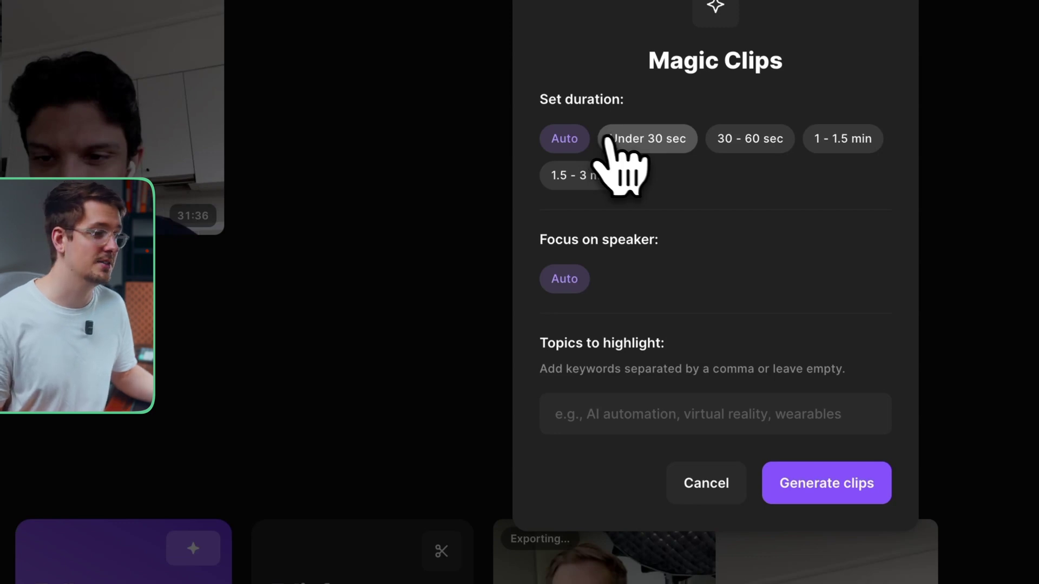
left_click(604, 140)
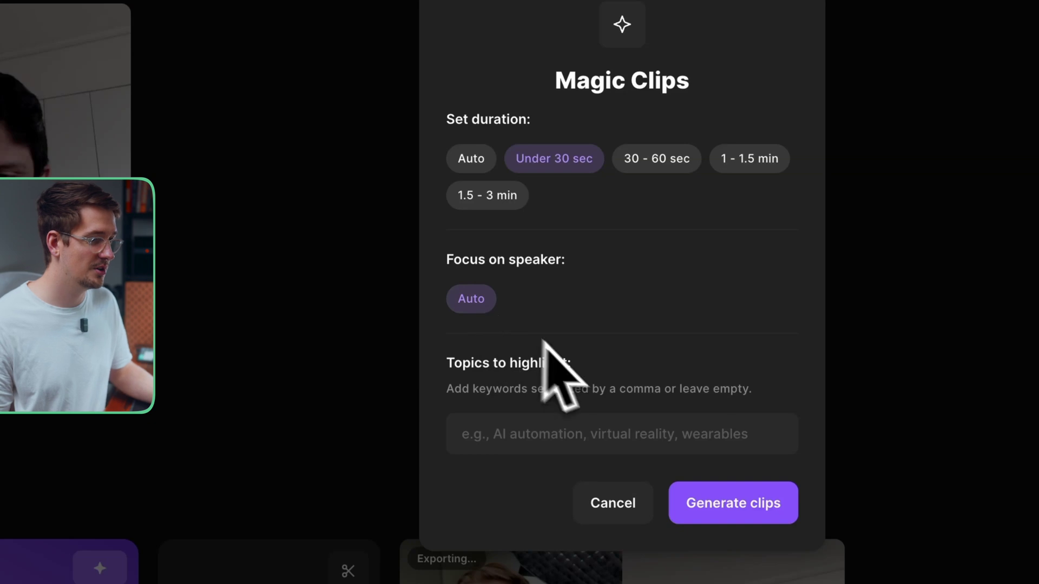
left_click(528, 448)
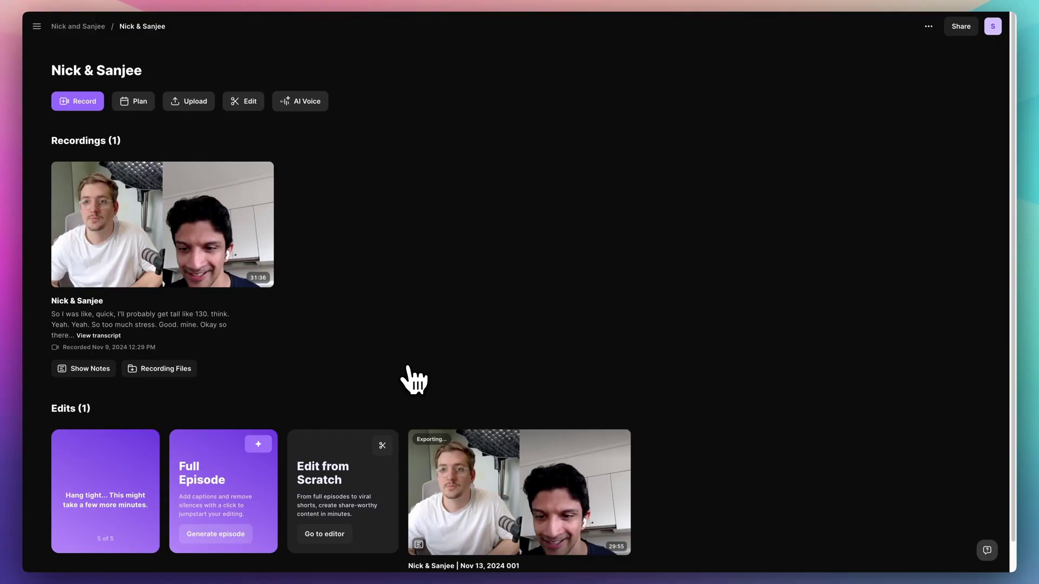
Open the recording's Show Notes, expand them with Show more, and scroll through them.
left_click(88, 370)
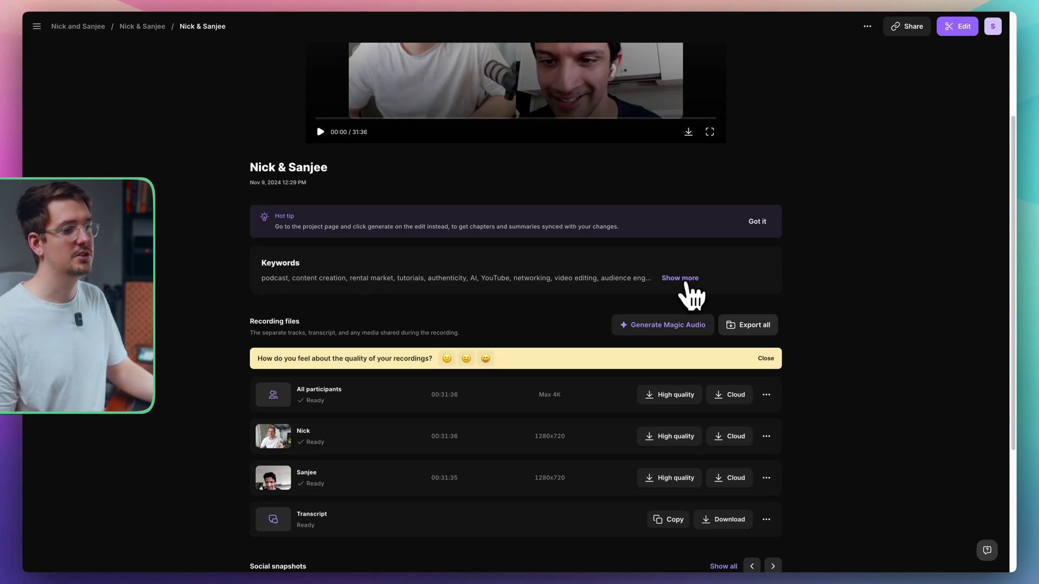
left_click(681, 279)
scroll(487, 290, "down", 5)
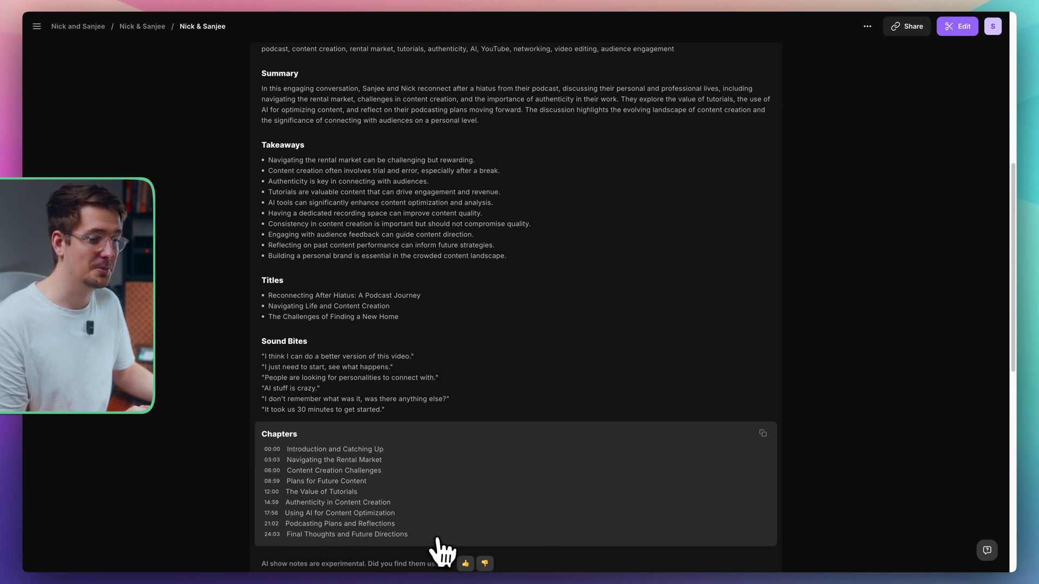
scroll(317, 509, "up", 3)
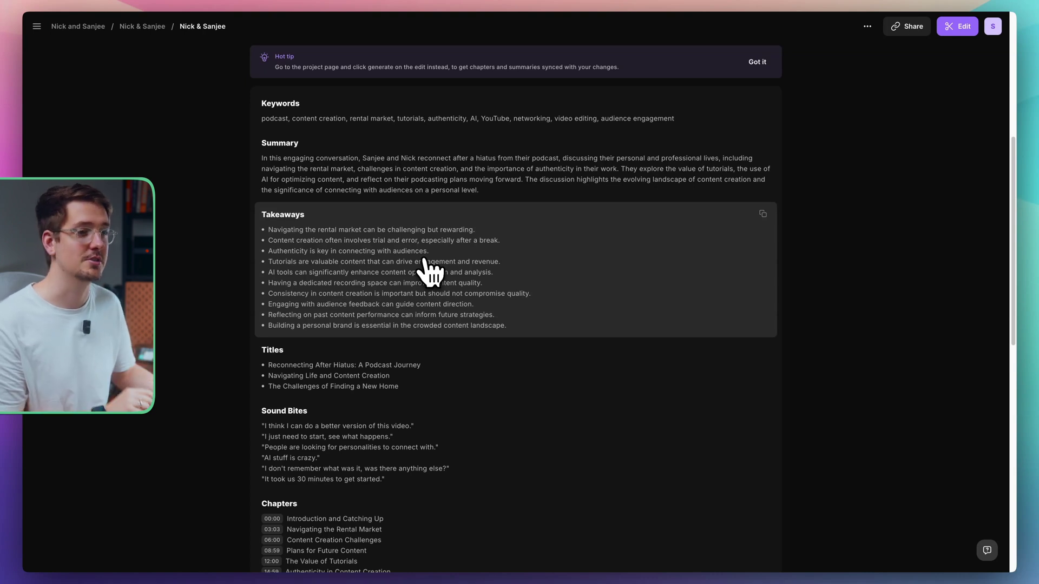
scroll(561, 260, "down", 3)
scroll(561, 260, "down", 20)
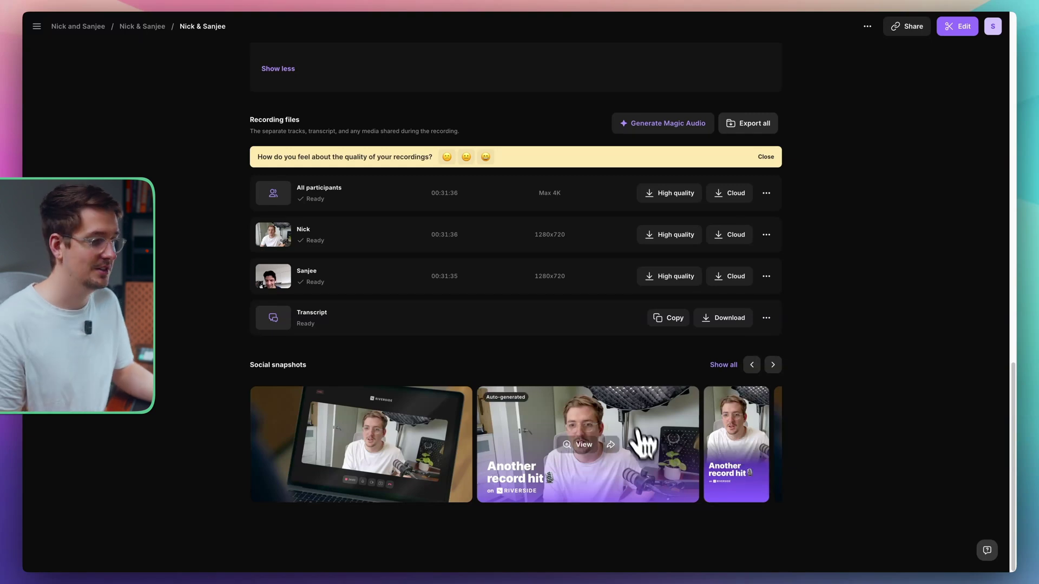
scroll(649, 455, "right", 5)
scroll(638, 457, "right", 5)
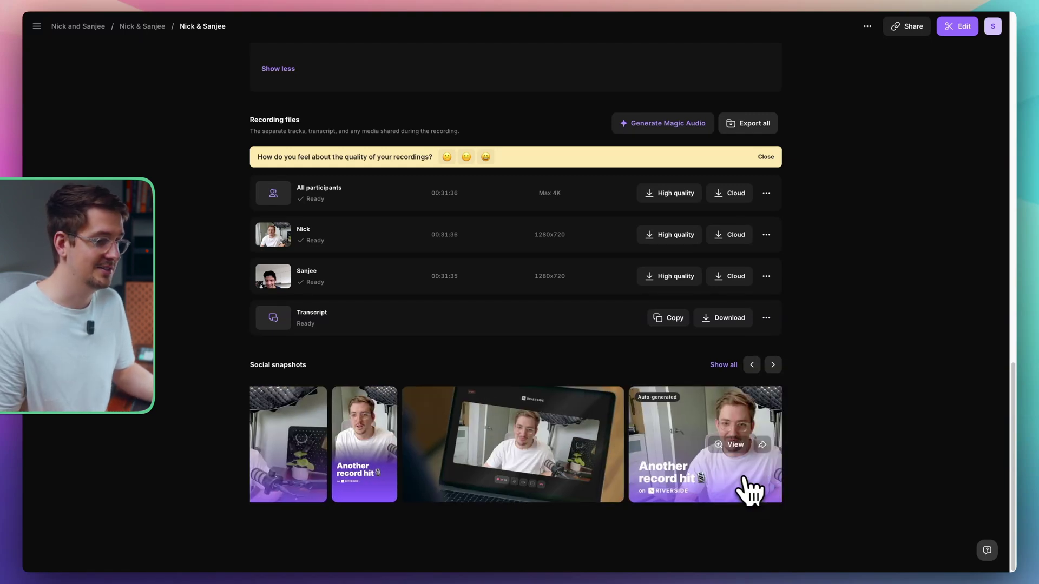
scroll(577, 495, "right", 5)
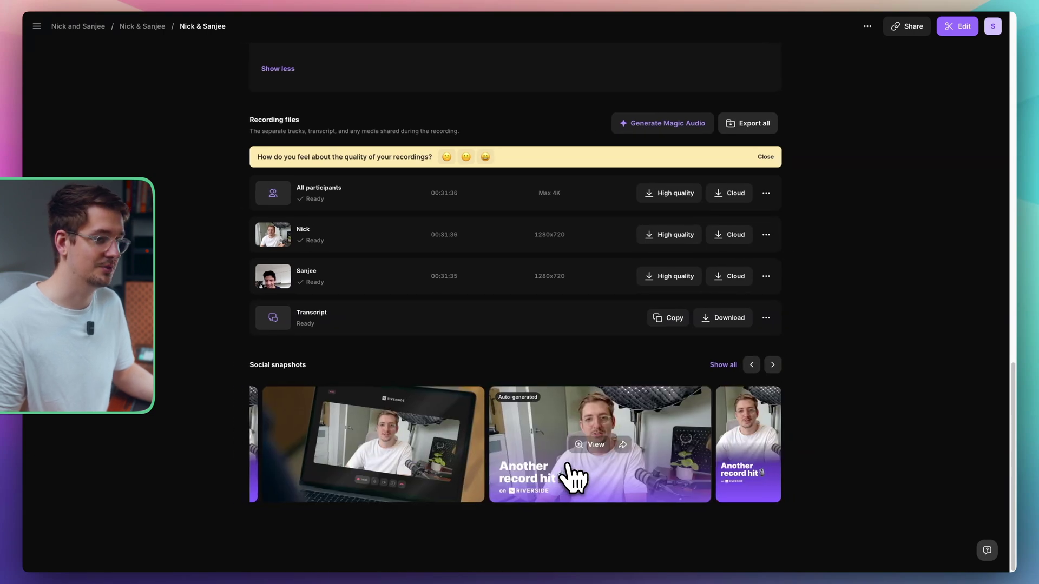
scroll(582, 476, "up", 10)
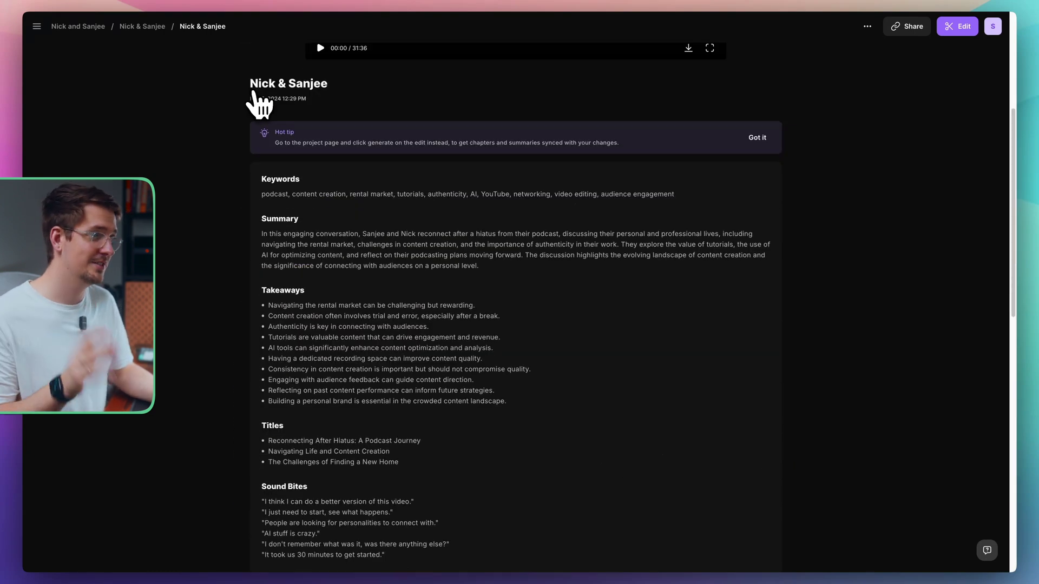
scroll(259, 104, "down", 5)
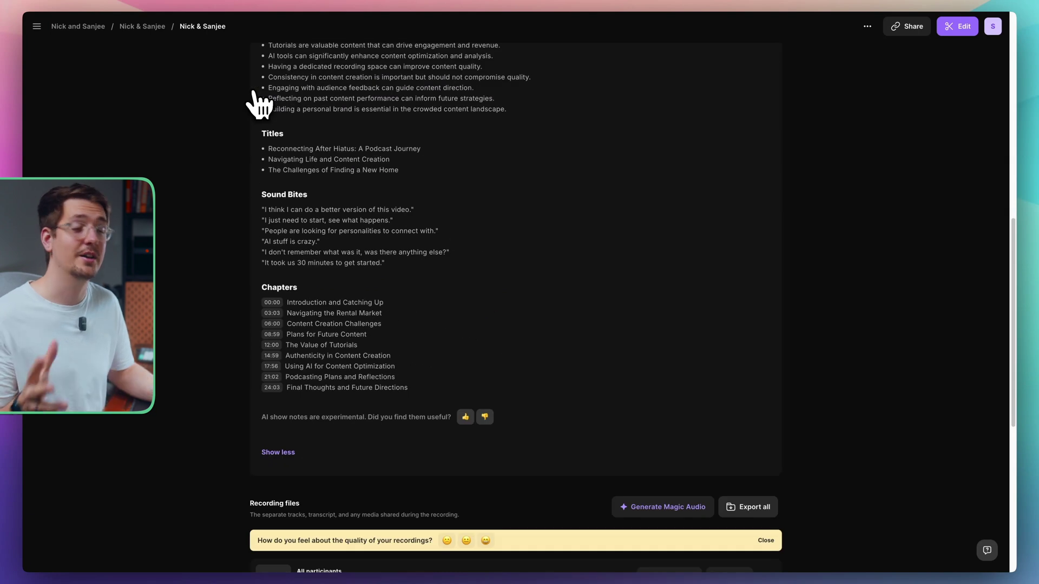